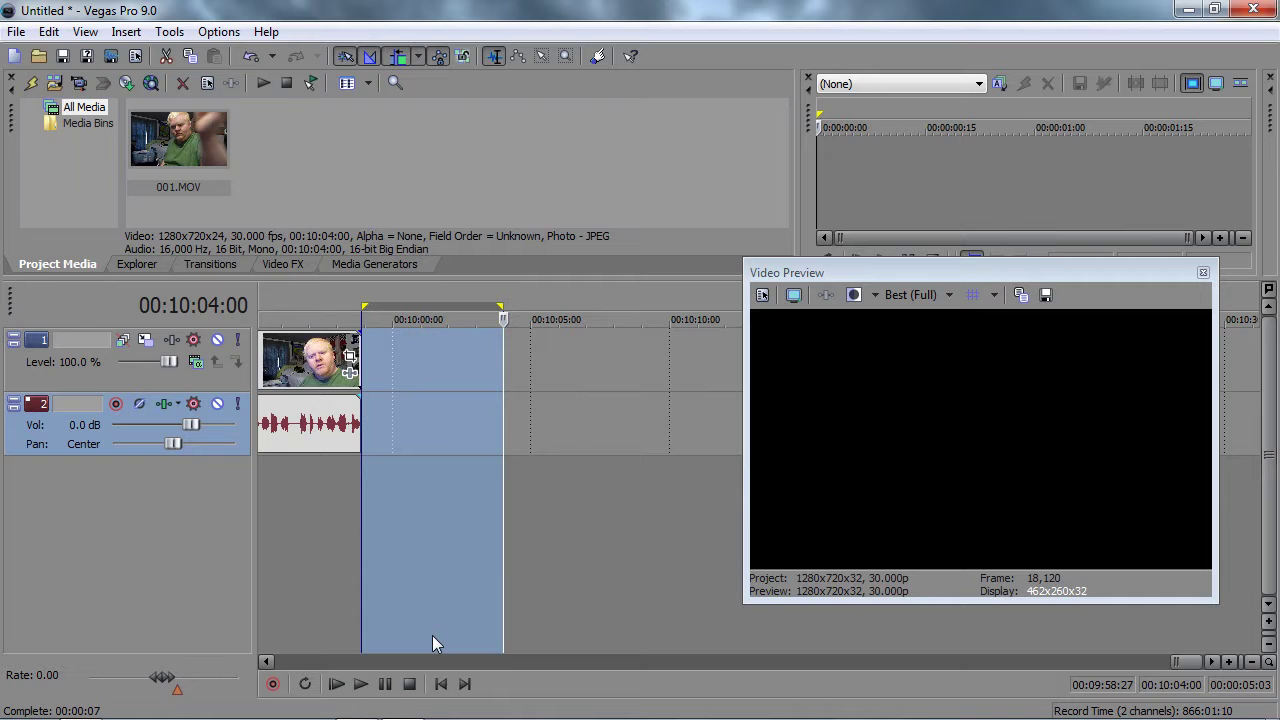
Step: Play back the end of the clip from 00:09:56:00 and stop playback
left_click(281, 540)
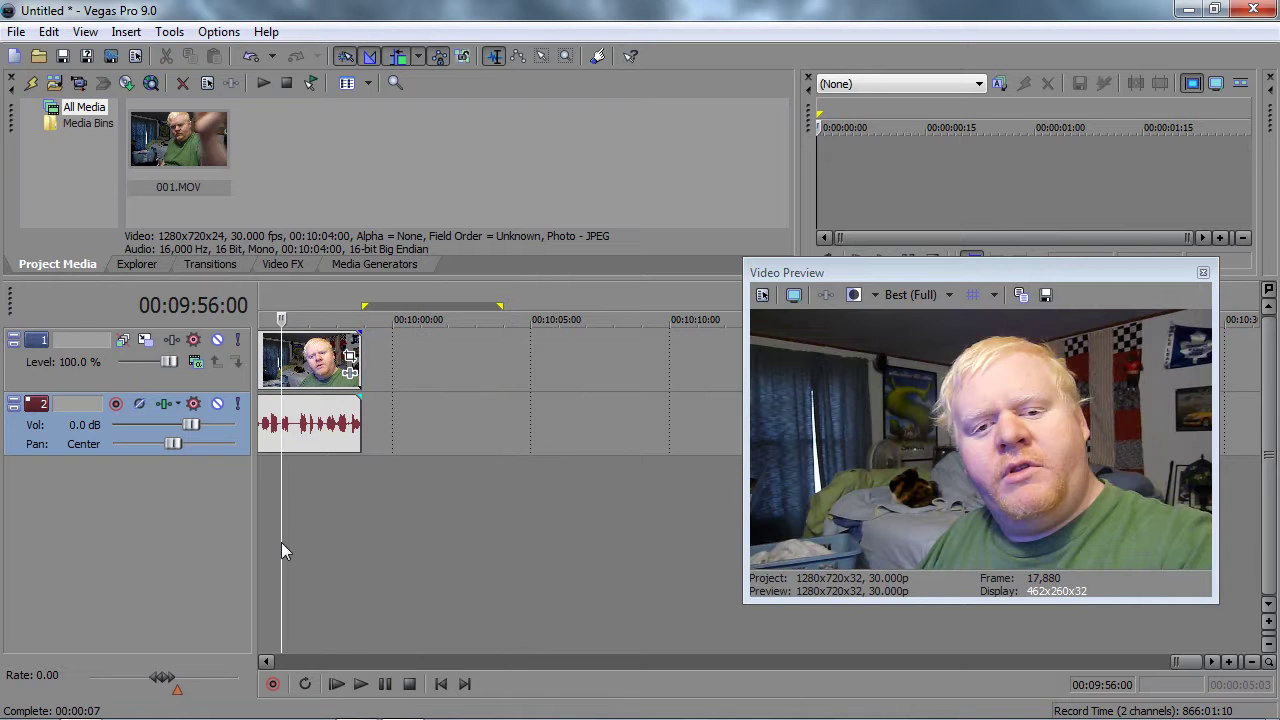
left_click(360, 684)
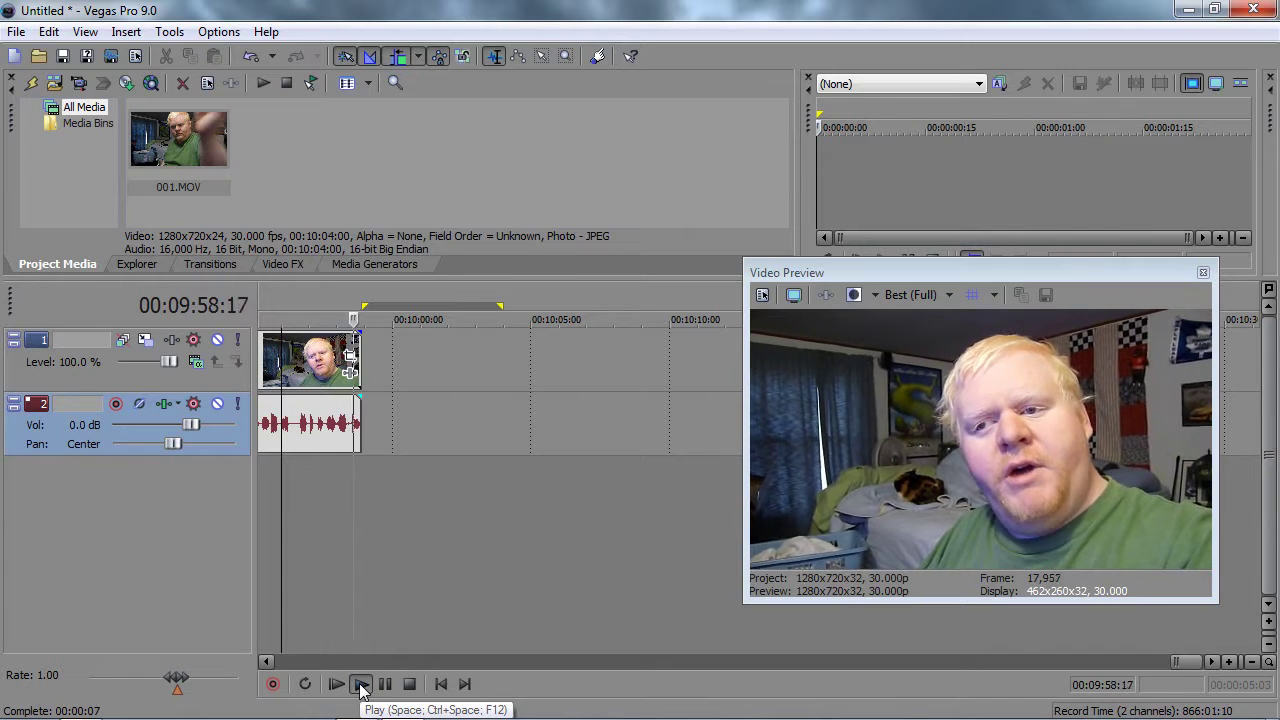
left_click(410, 684)
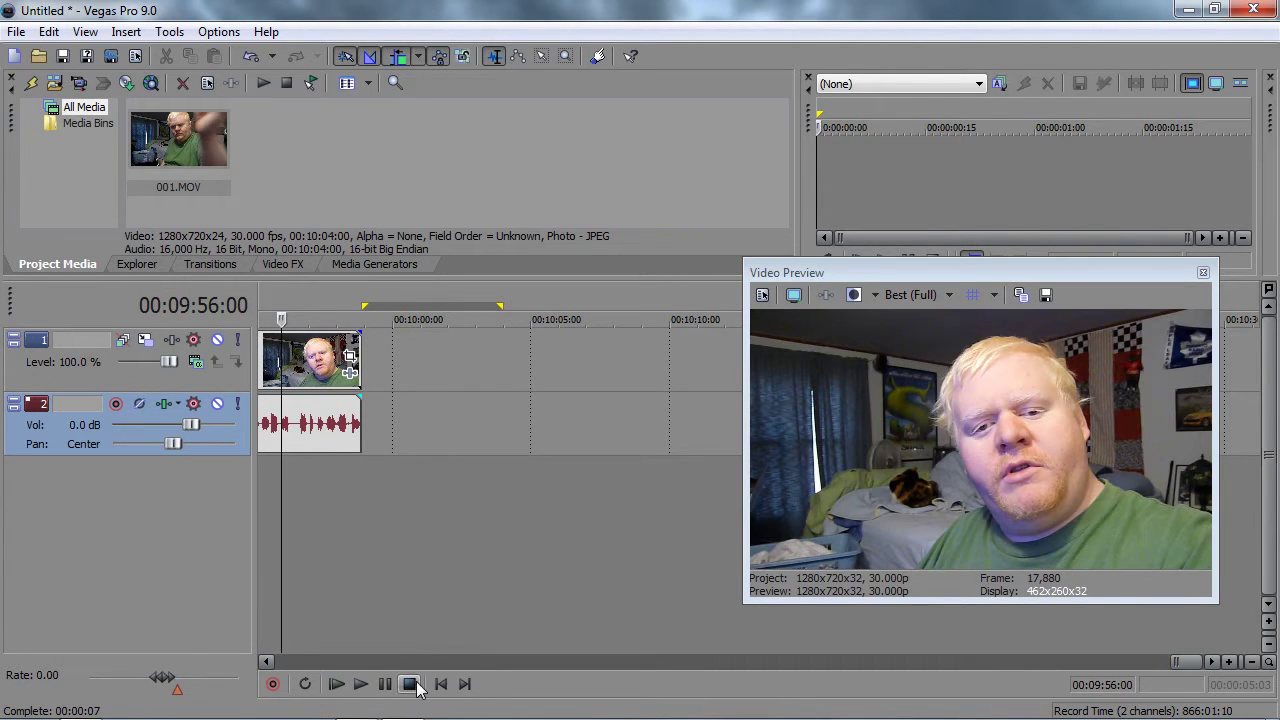
Step: Return to the beginning of the timeline and place the edit cursor at 00:00:01:01
scroll(305, 587, "down", 5)
left_click(305, 587)
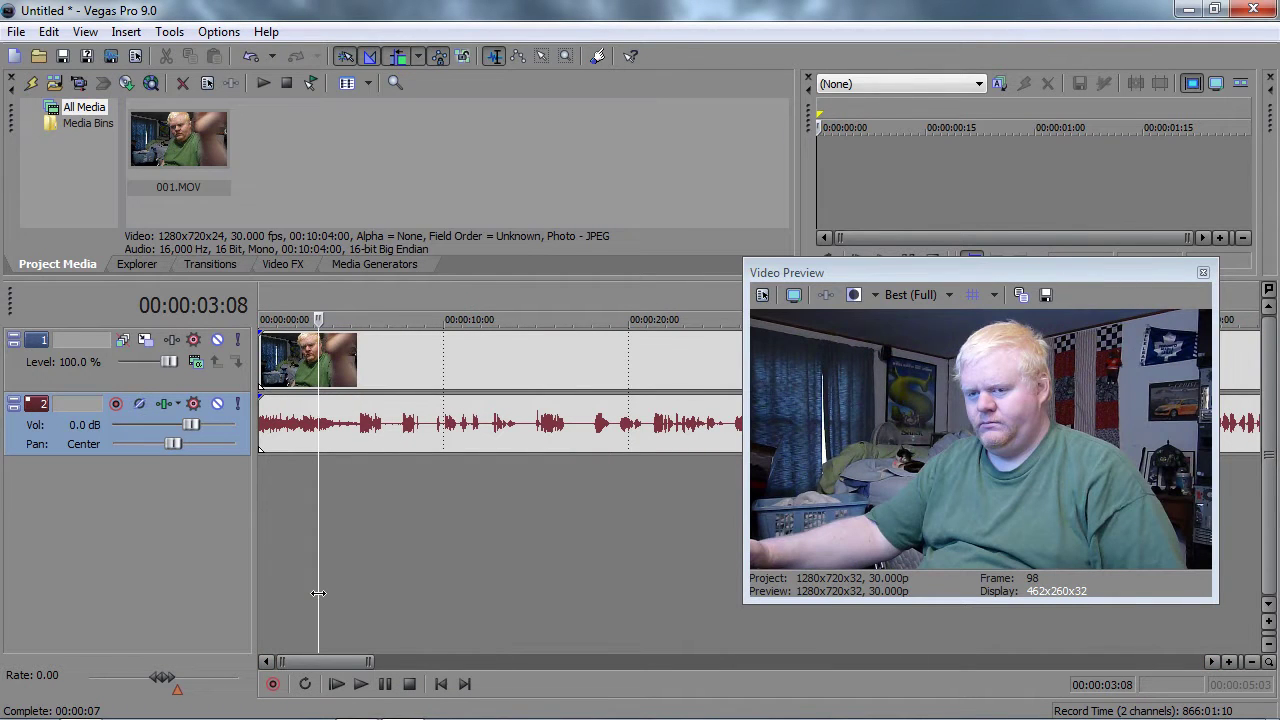
scroll(318, 593, "down", 2)
scroll(318, 593, "up", 3)
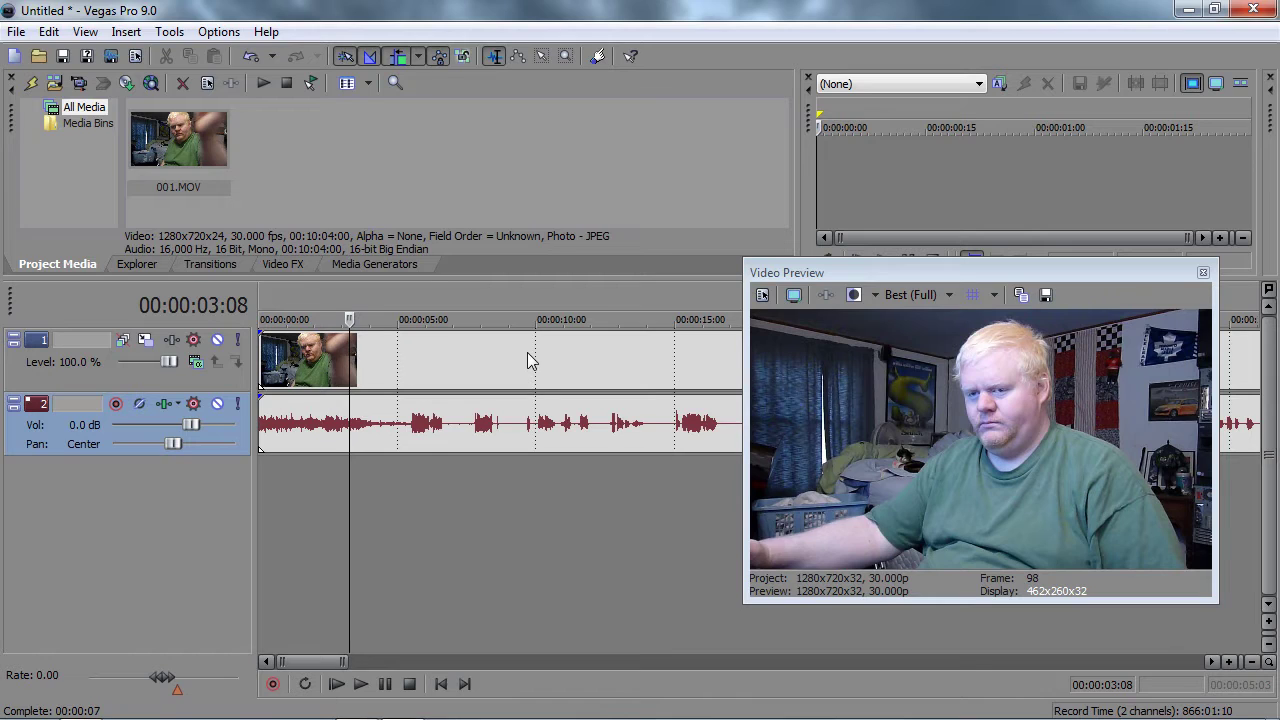
left_click(329, 490)
left_click(287, 497)
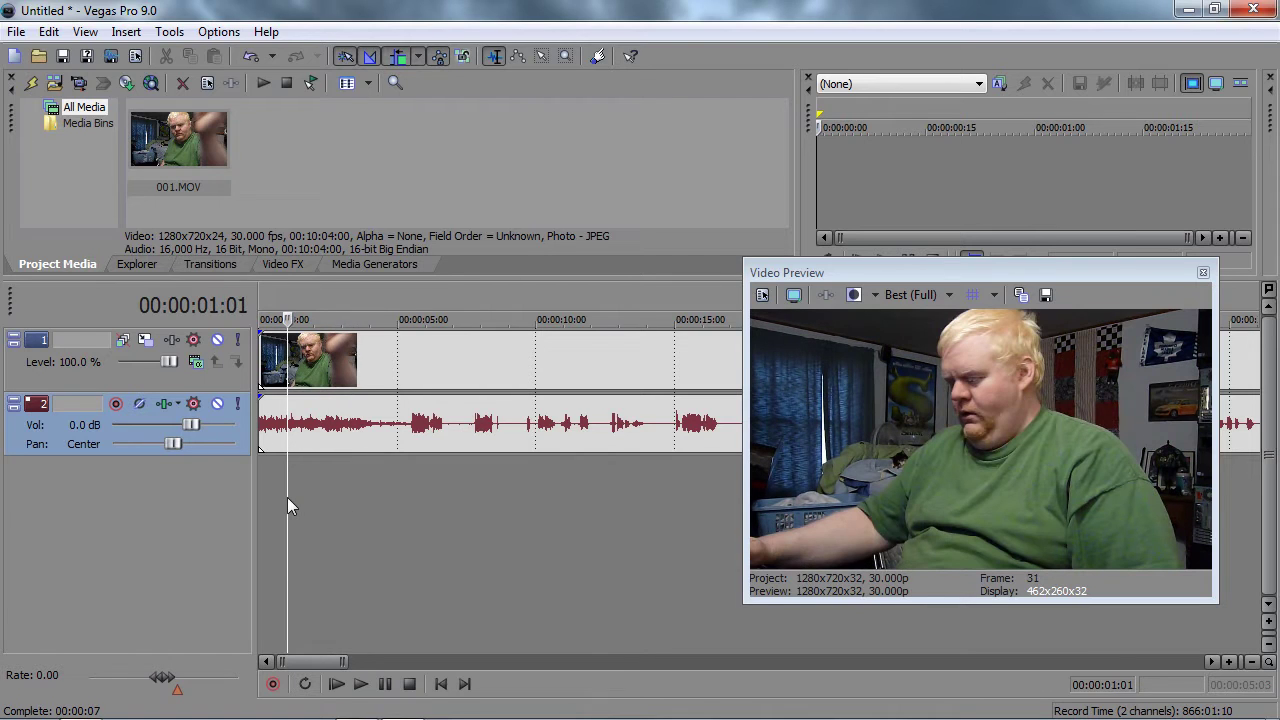
Step: Insert two empty video tracks above the existing video track
right_click(171, 505)
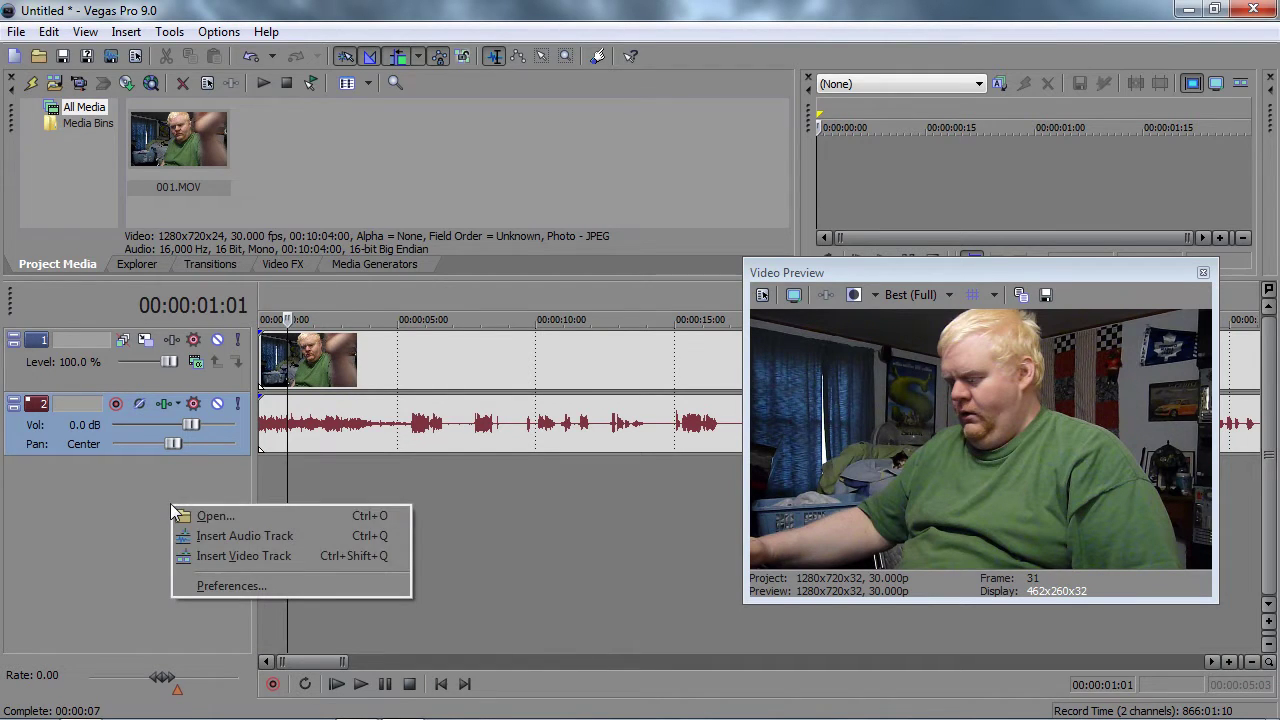
left_click(252, 556)
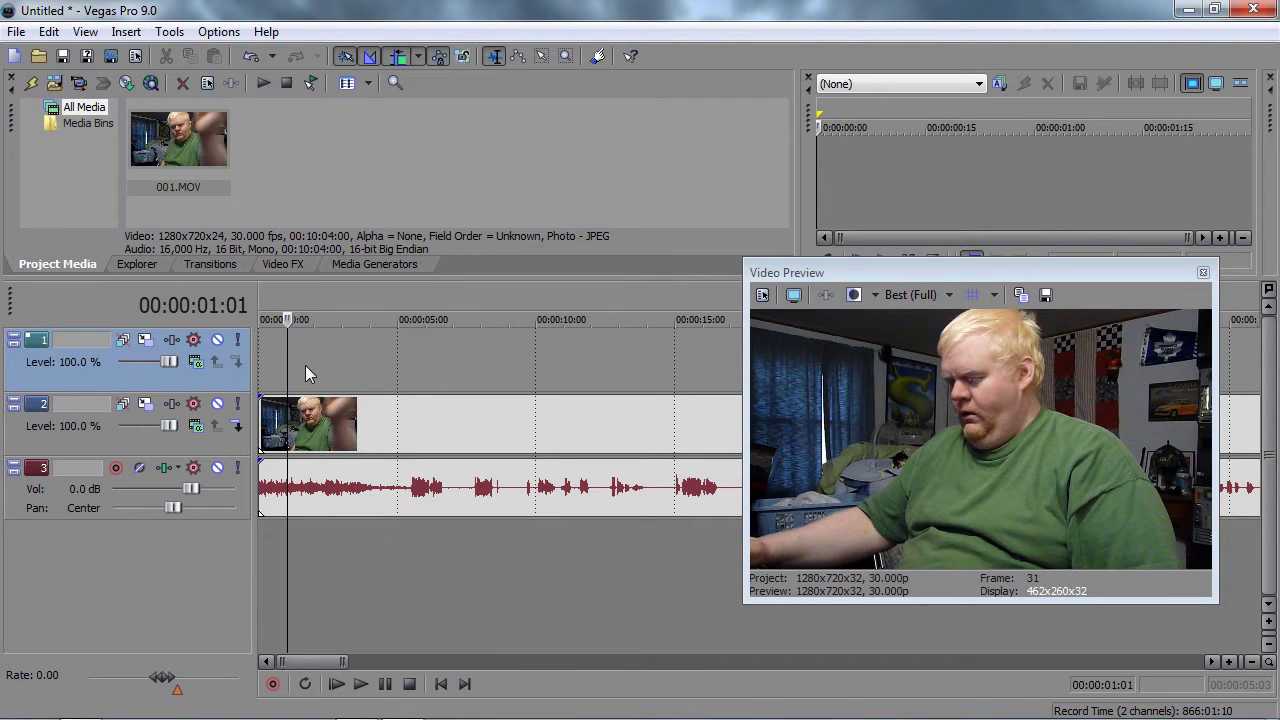
right_click(158, 547)
left_click(237, 598)
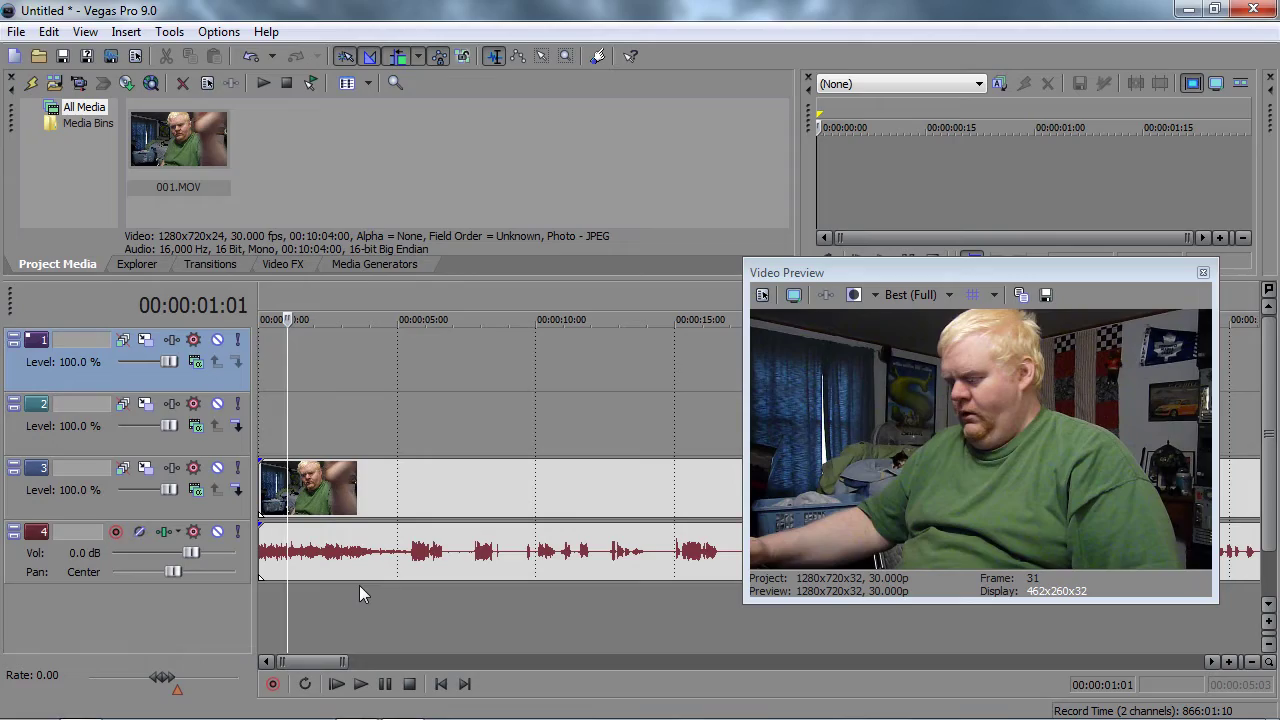
Step: Switch to Windows Explorer, preview vlog_opener_2.png in the Documents library, and add it to the second video track at about one second
key("super+Tab")
key("super+Tab")
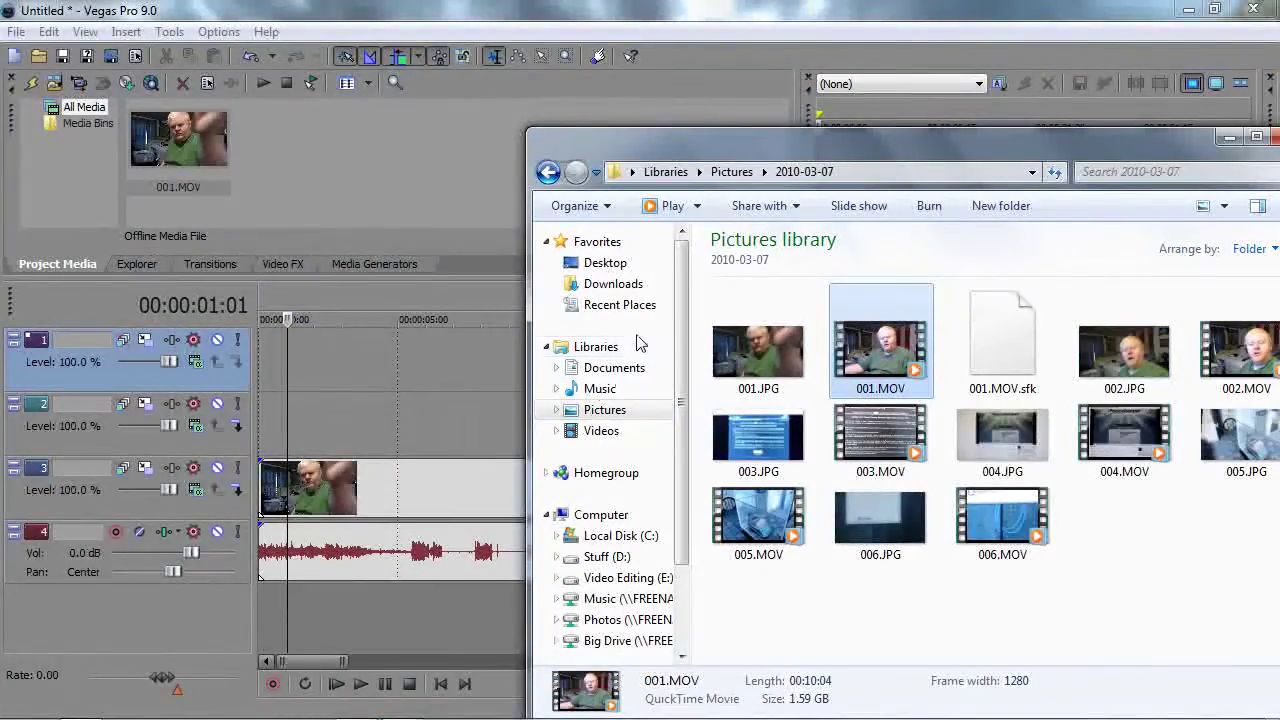
left_click(636, 377)
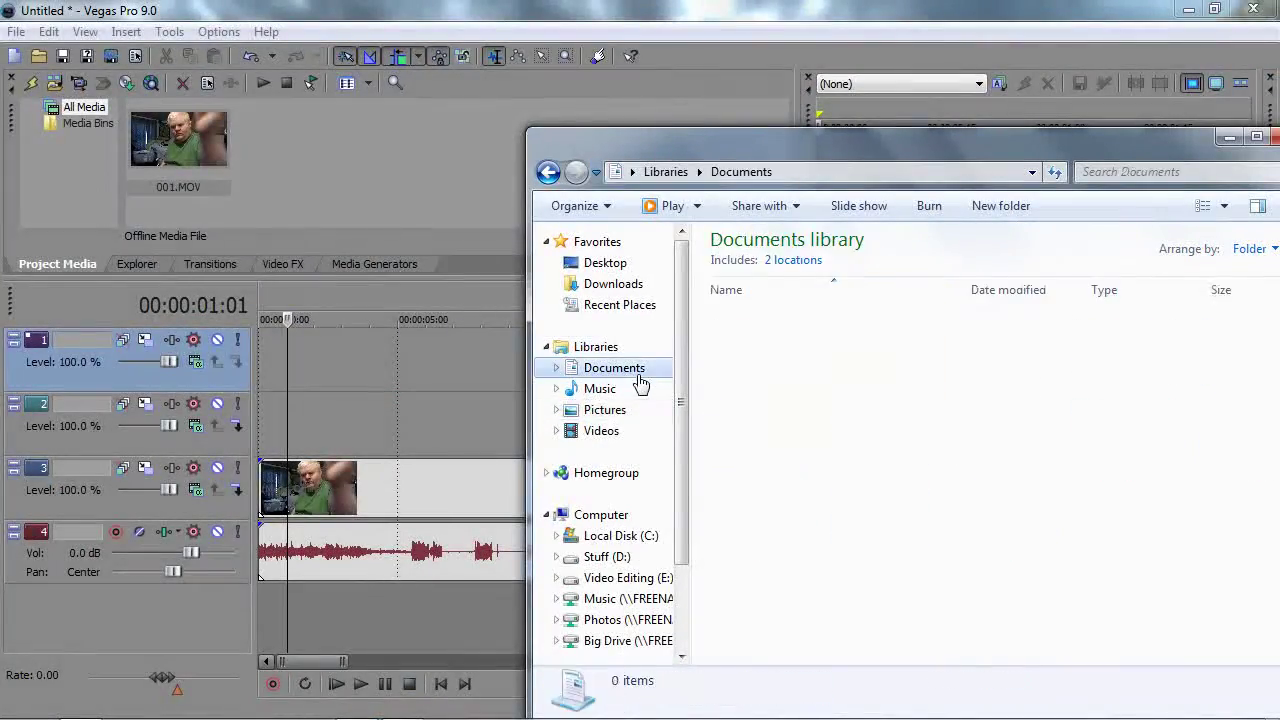
left_click(745, 466)
scroll(806, 528, "down", 10)
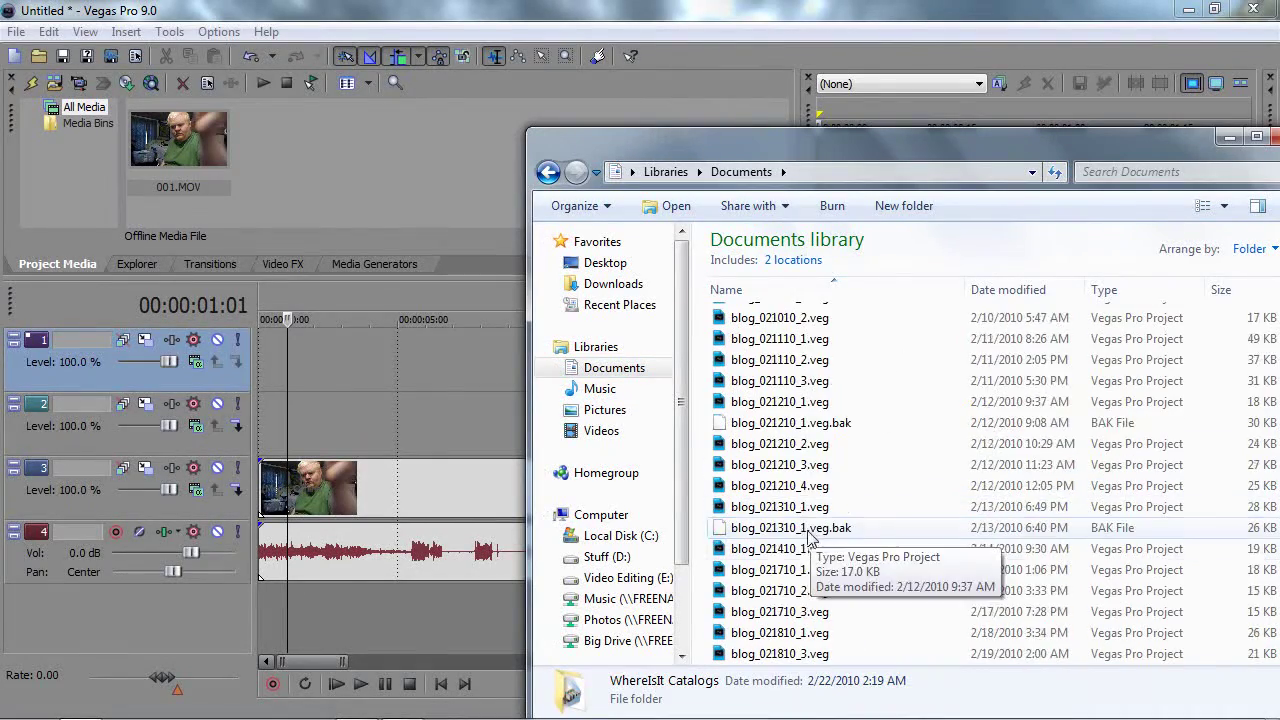
scroll(808, 538, "down", 20)
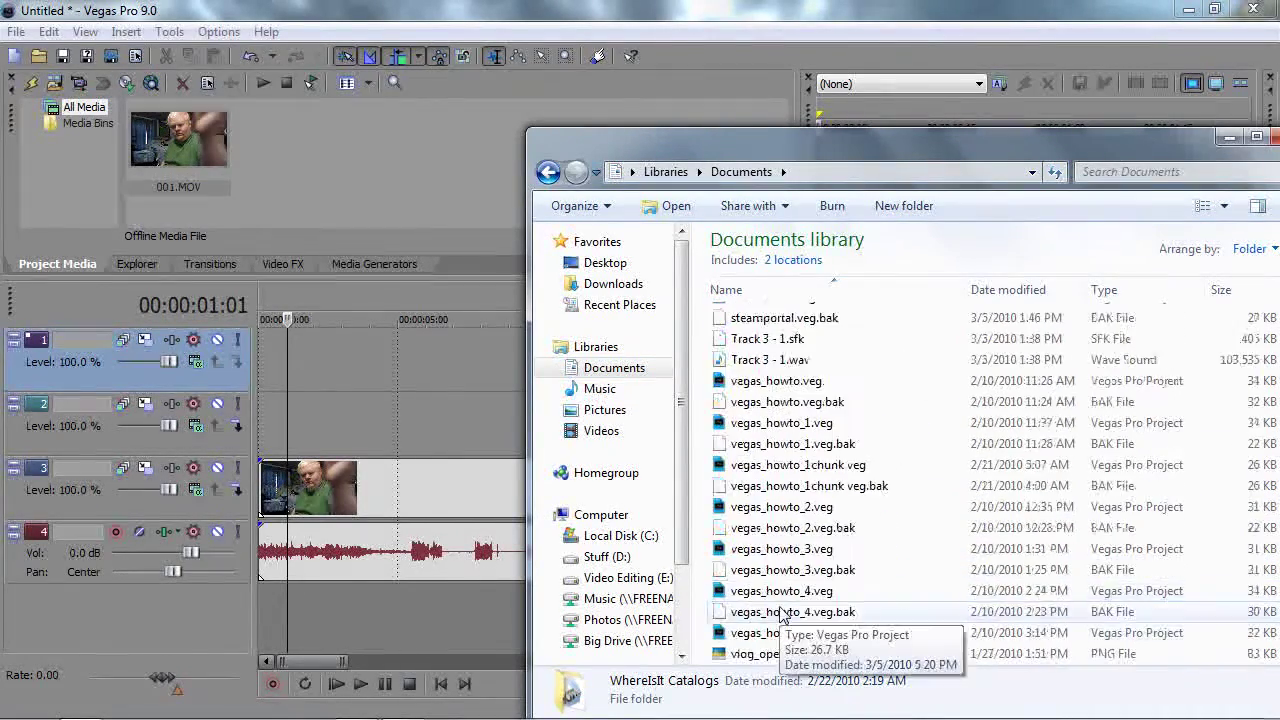
scroll(783, 615, "down", 3)
scroll(785, 614, "up", 2)
scroll(786, 613, "down", 1)
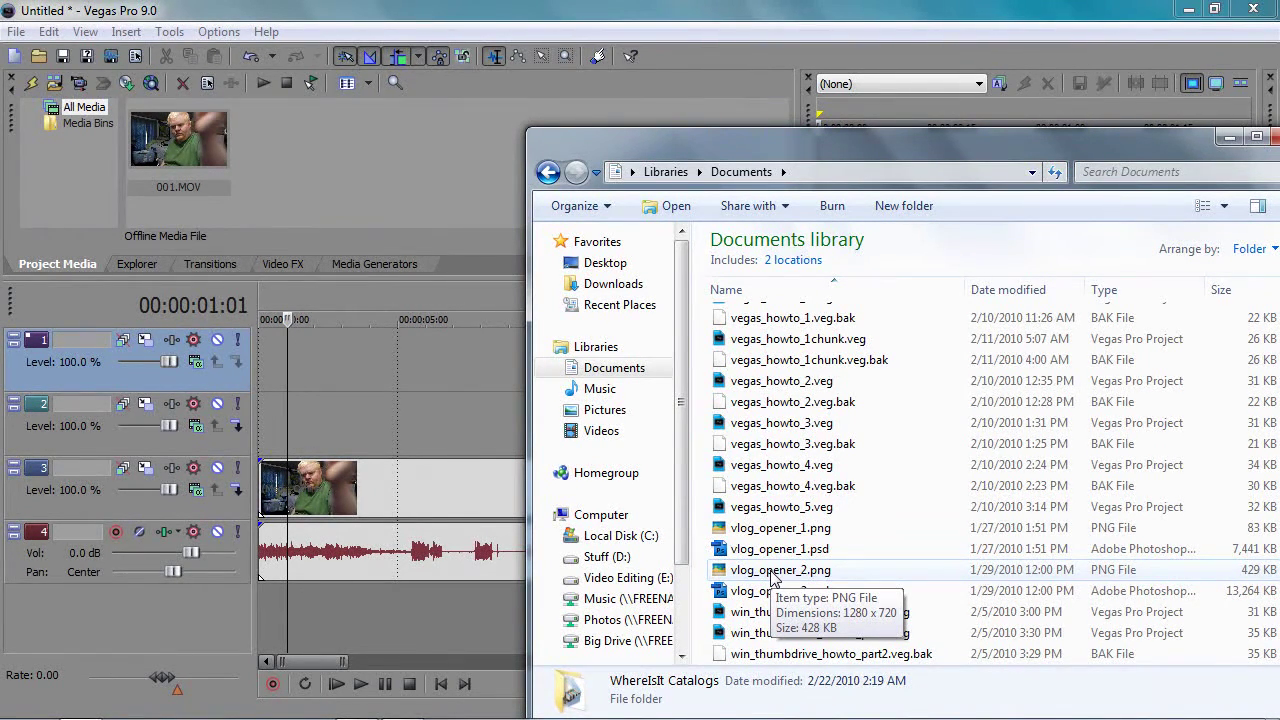
double_click(770, 571)
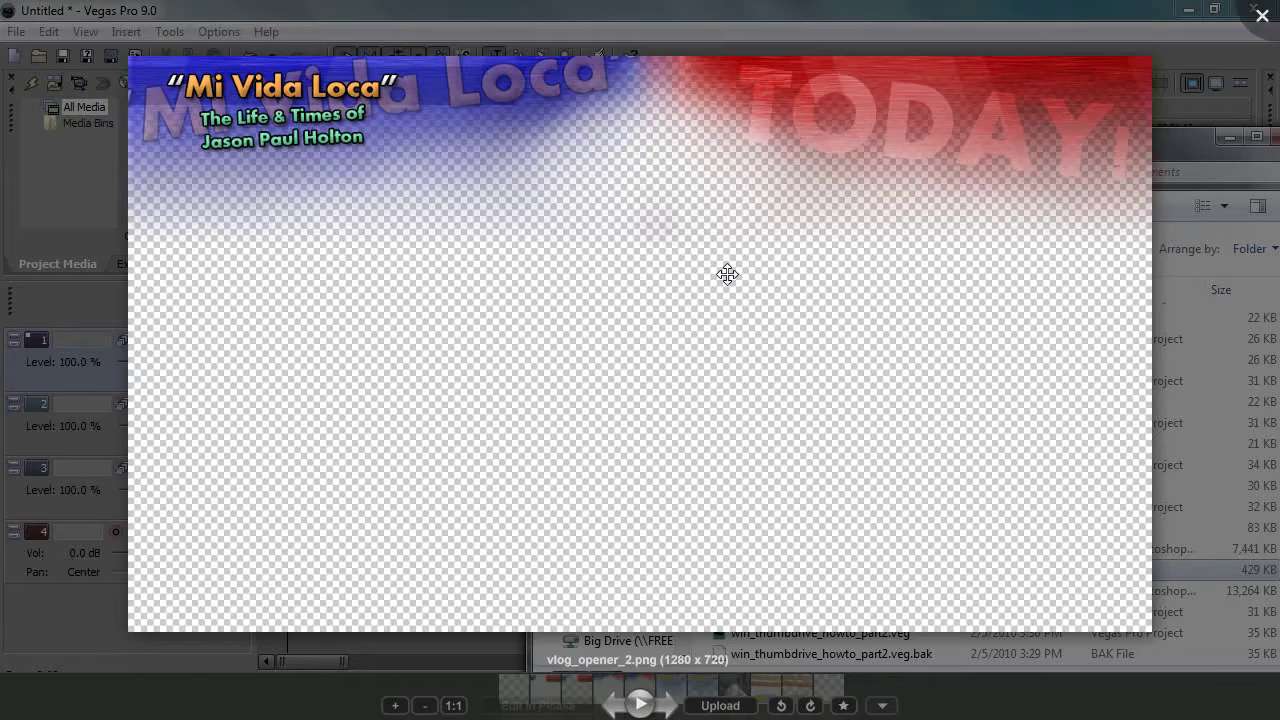
key("Escape")
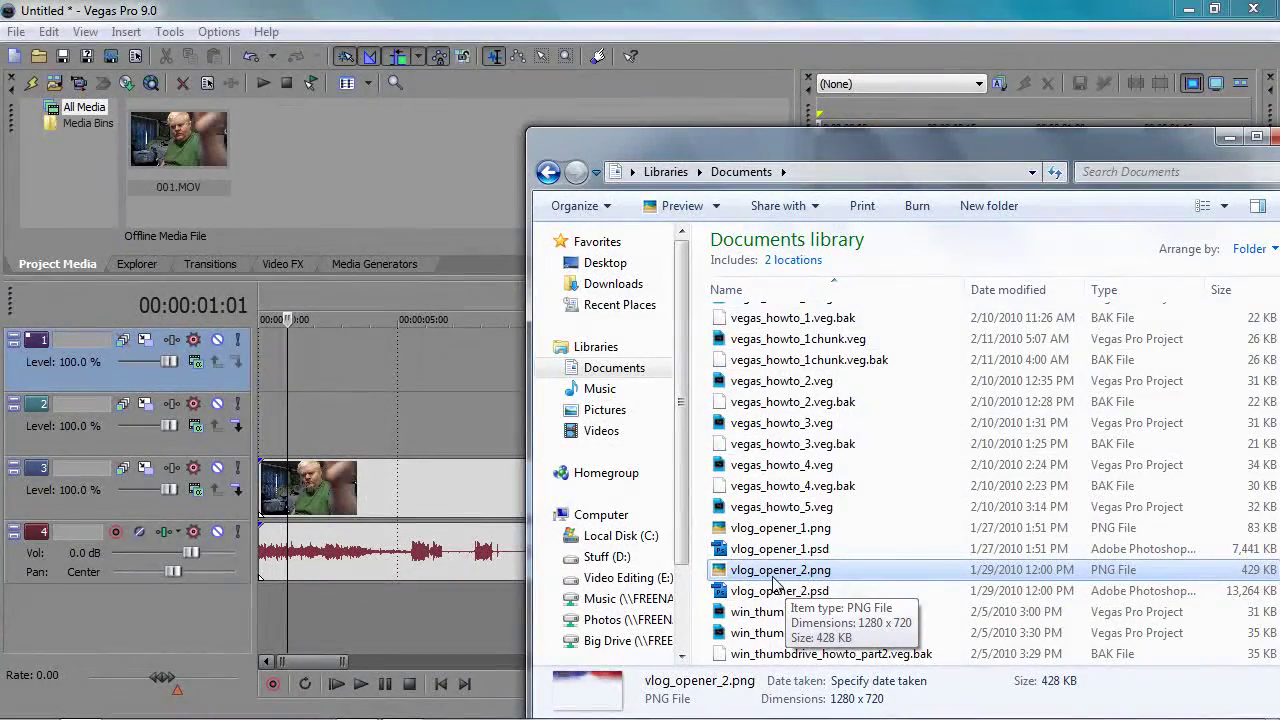
left_click_drag(775, 583, 298, 451)
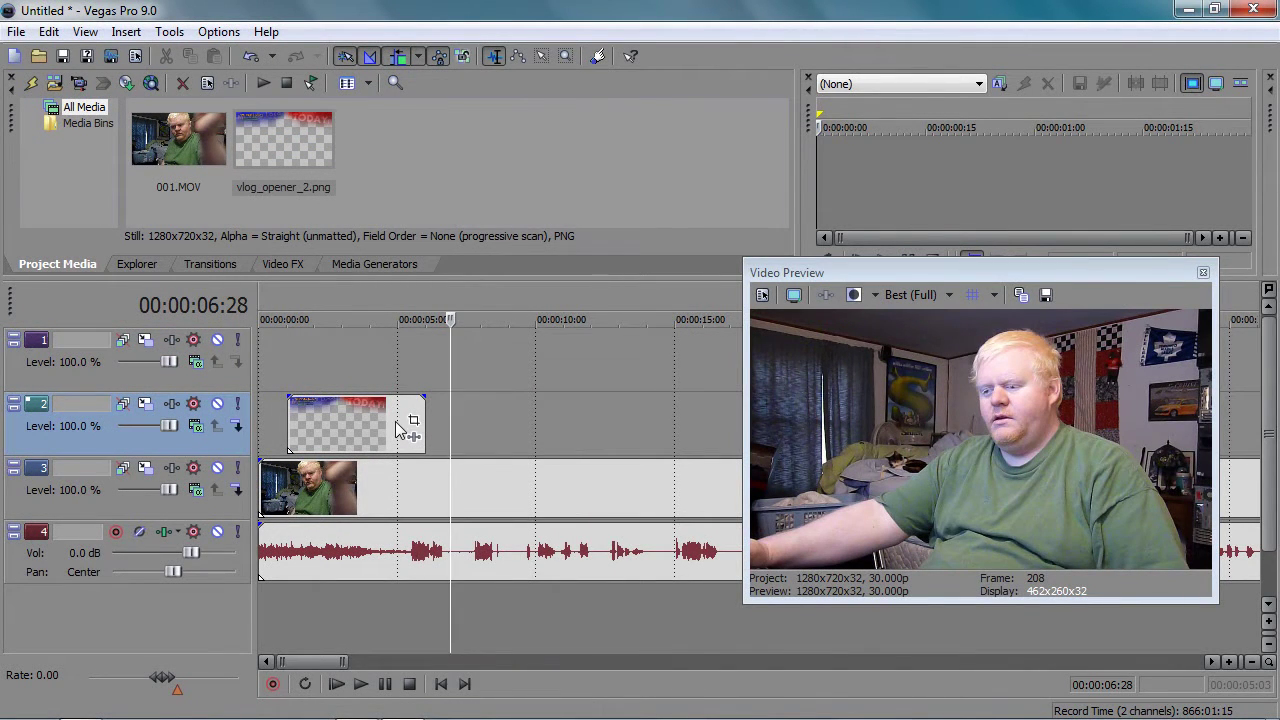
Step: Shift the opener image's start to 00:00:01:05 and extend its end to about 11.5 seconds
left_click_drag(418, 423, 535, 421)
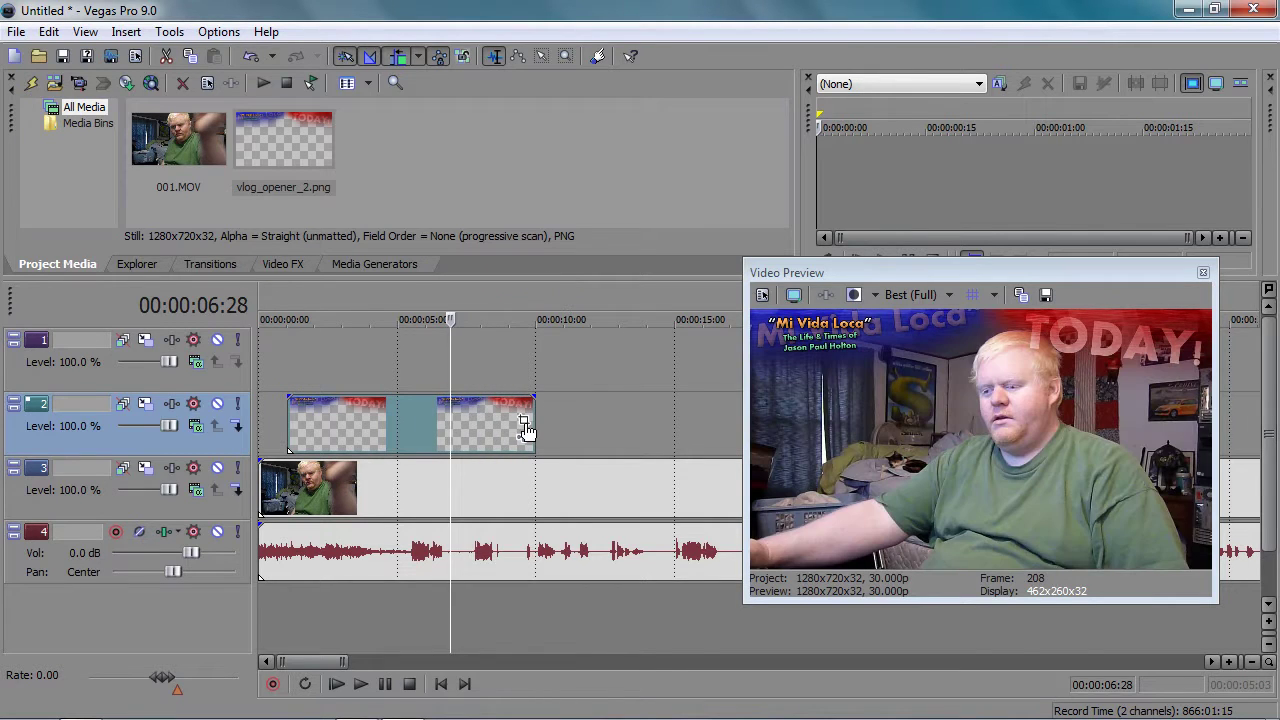
mouse_move(428, 425)
left_mouse_down()
mouse_move(406, 422)
mouse_move(428, 421)
left_mouse_up()
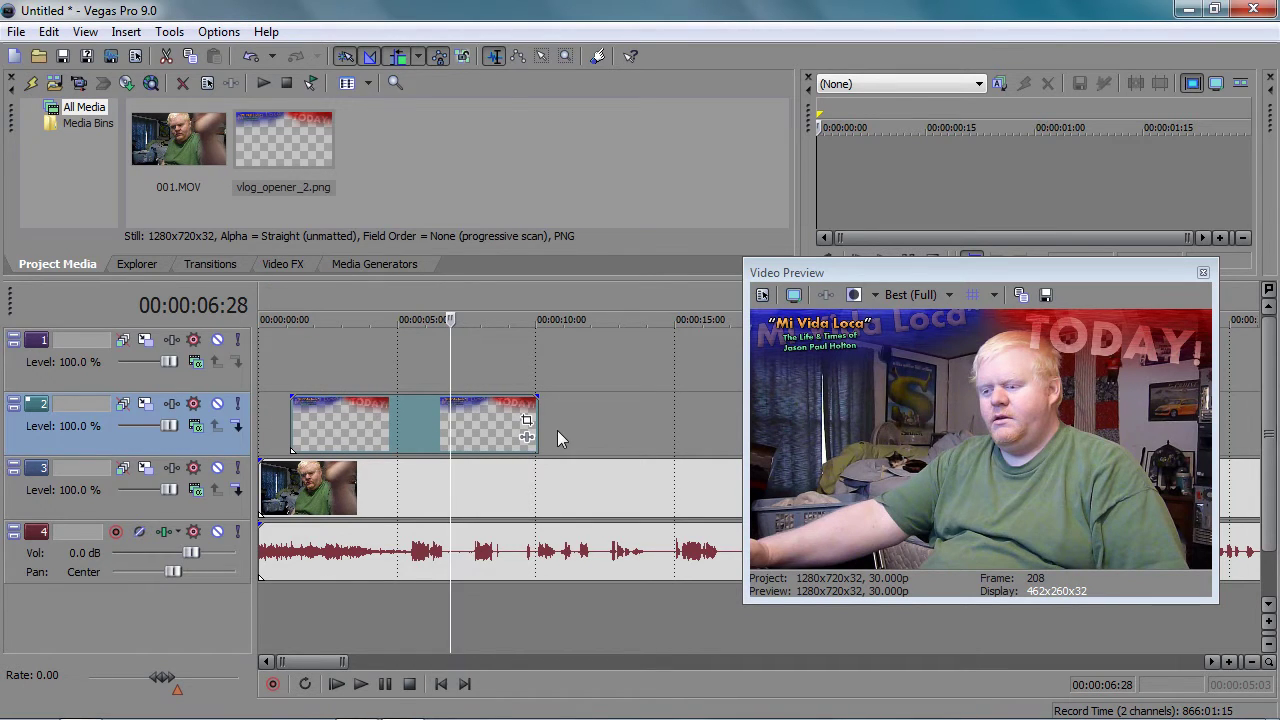
left_click_drag(537, 425, 576, 426)
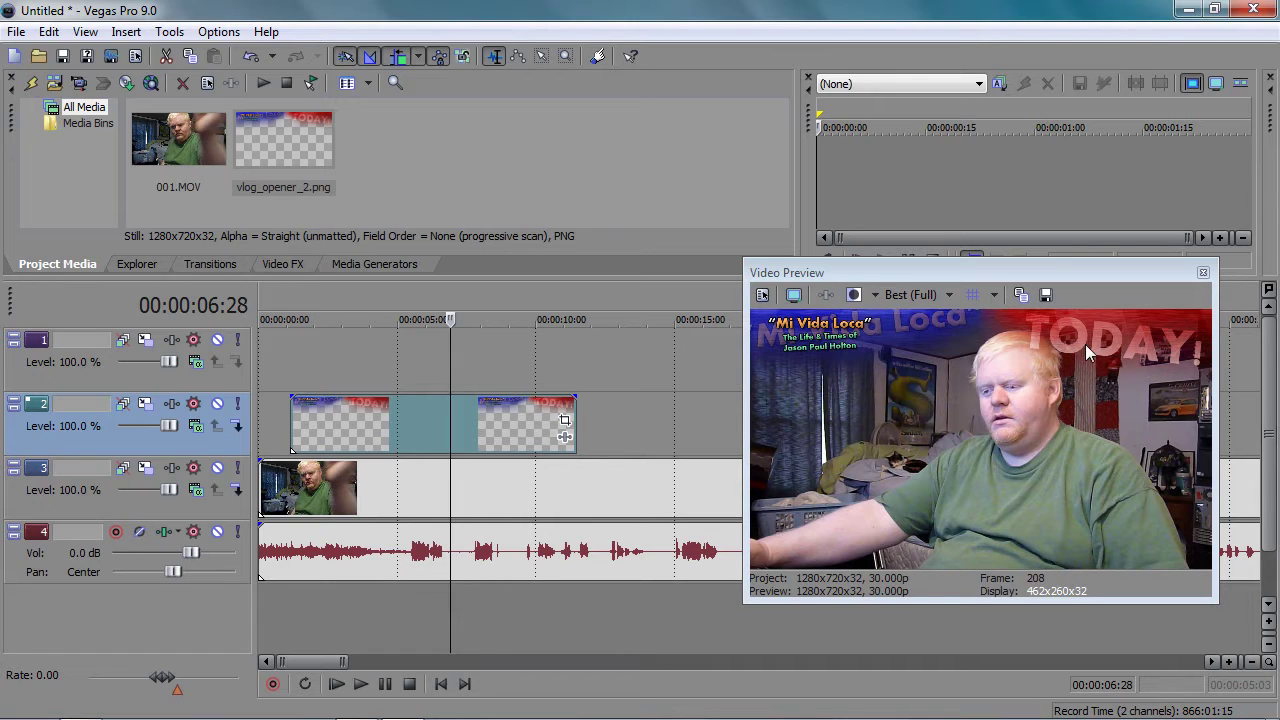
left_click(292, 379)
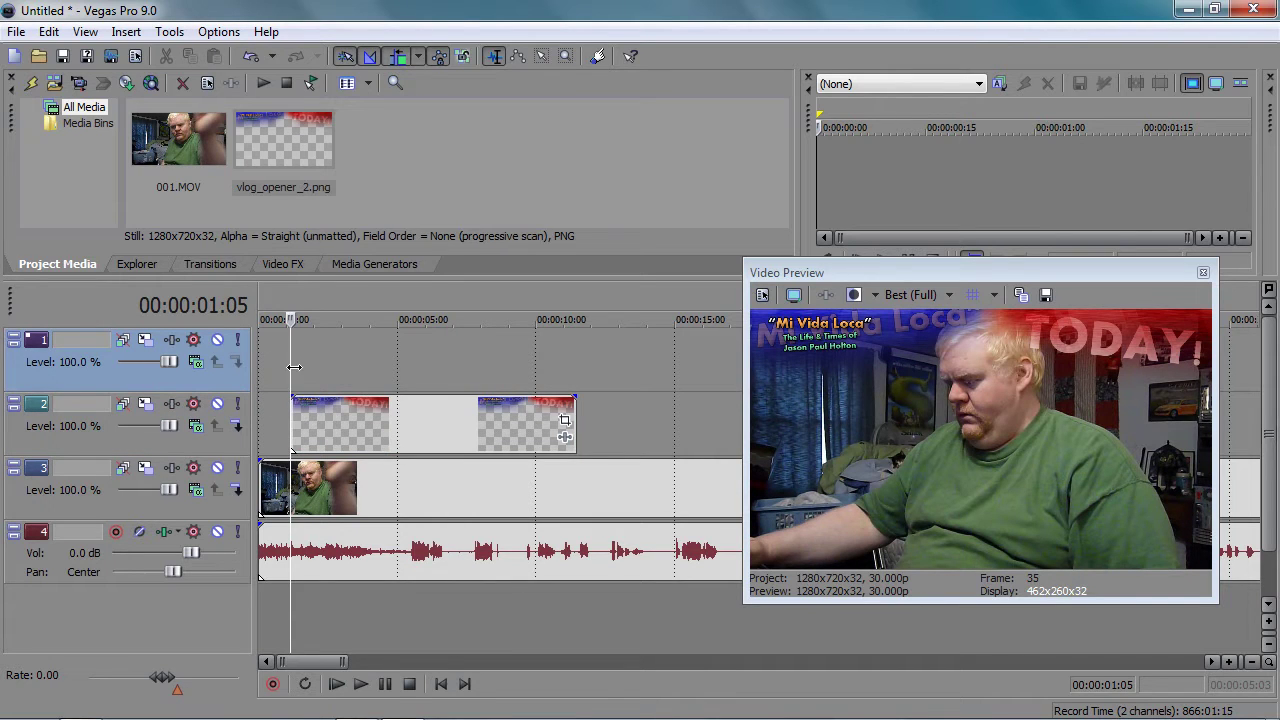
right_click(294, 367)
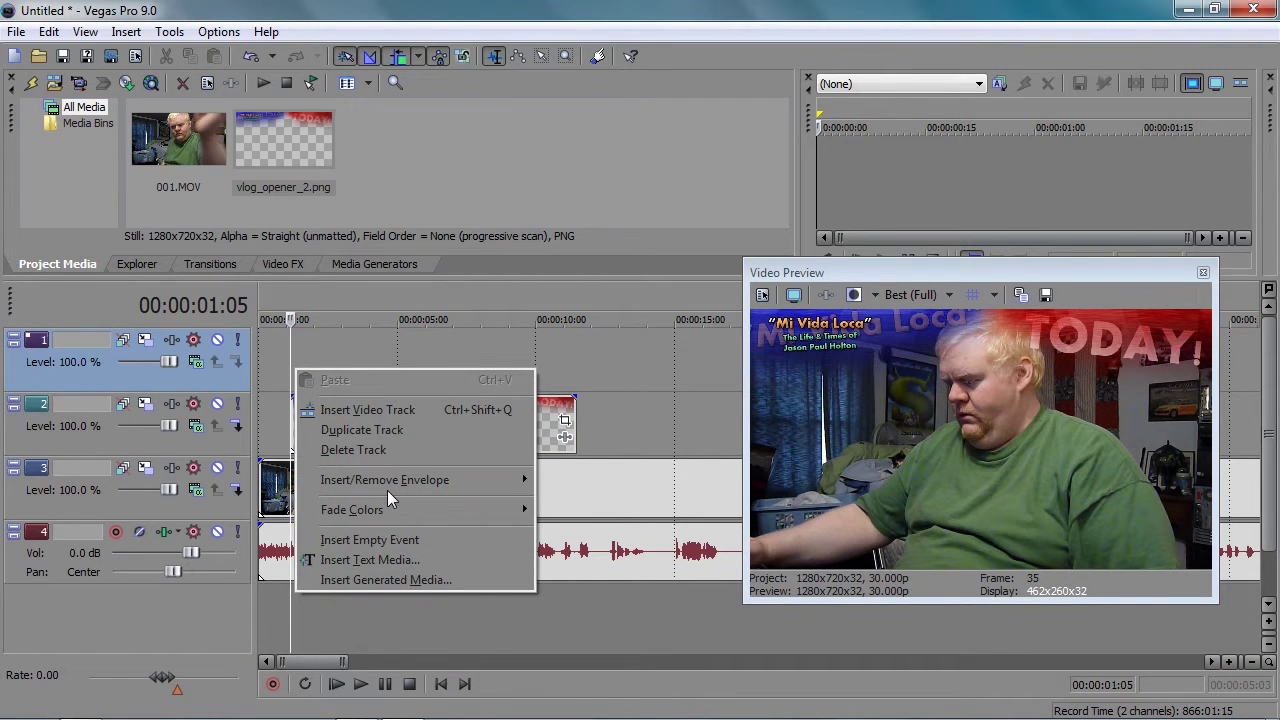
mouse_move(389, 481)
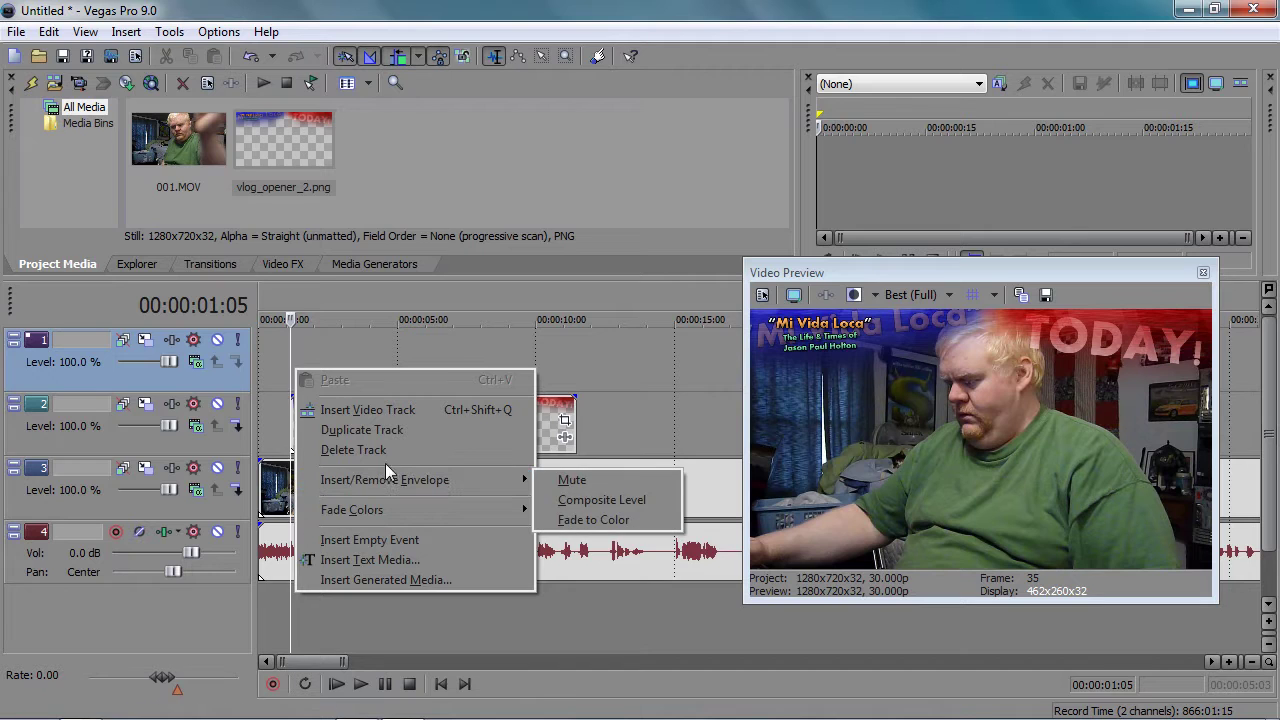
left_click(315, 365)
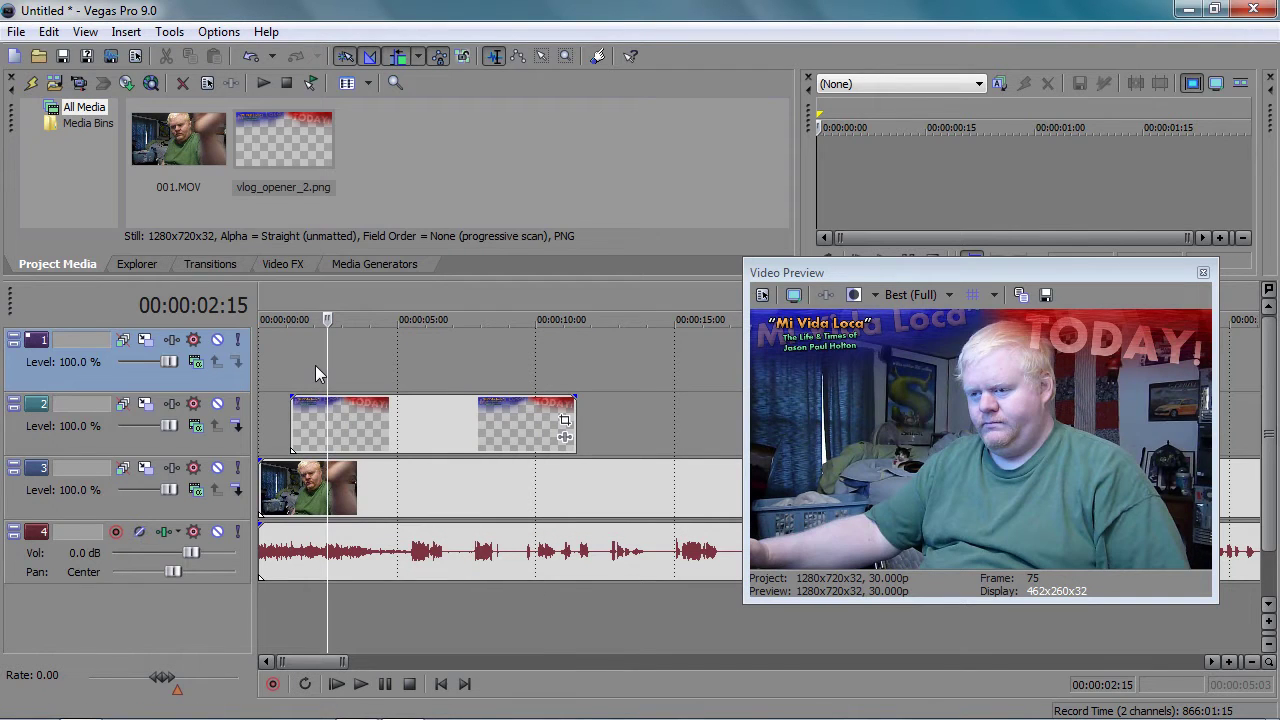
Step: Insert a text media event on the empty top video track at 00:00:01:05 and move its generator window clear of the video preview
left_click(291, 370)
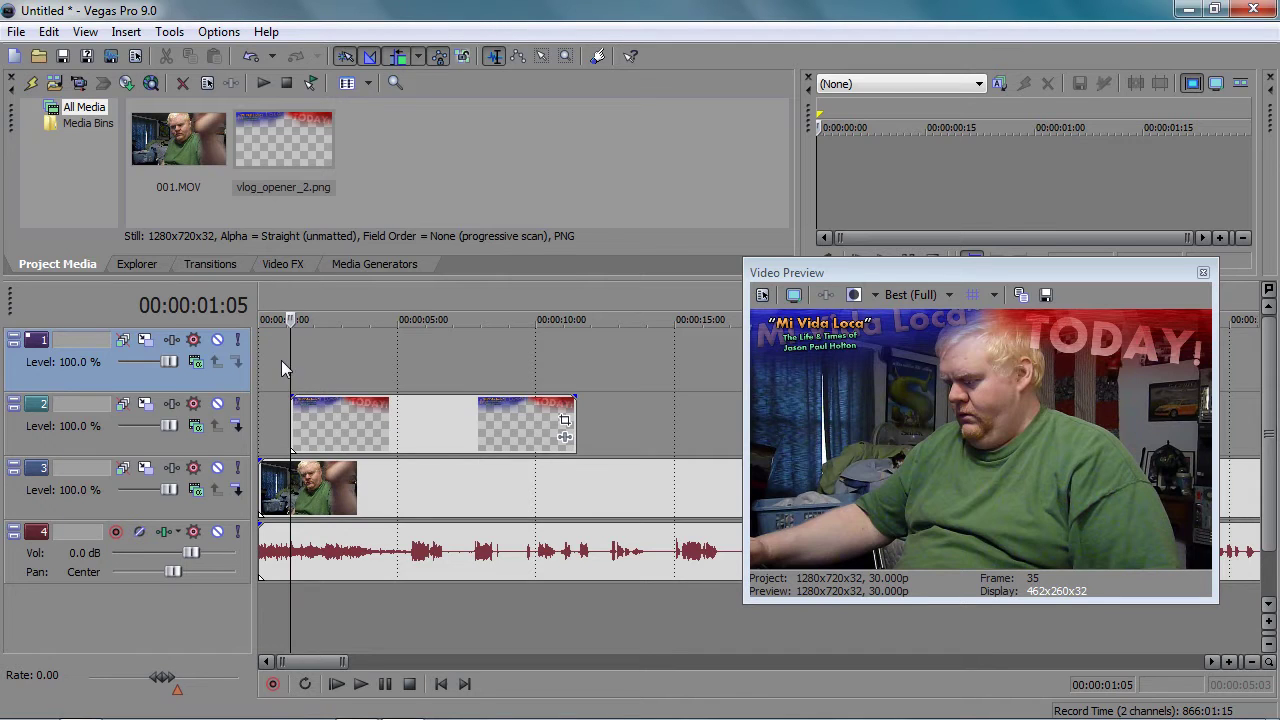
key("space")
key("space")
right_click(291, 360)
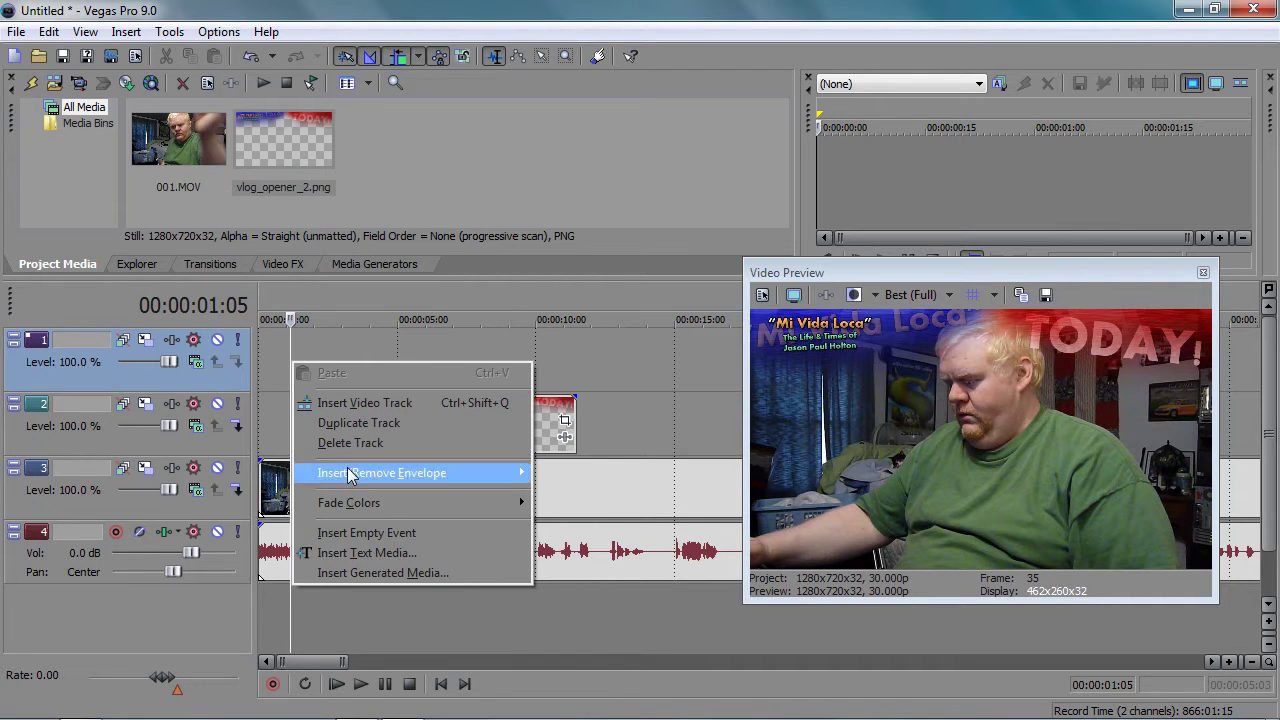
left_click(380, 557)
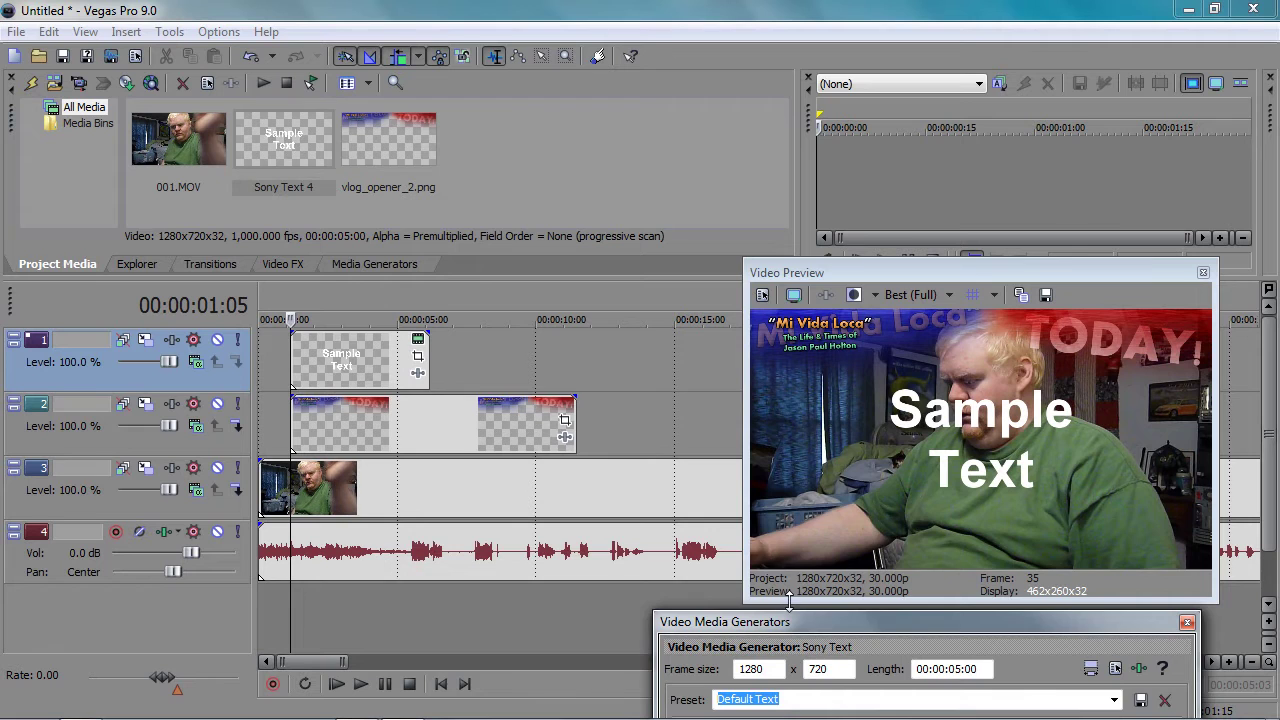
left_click_drag(804, 631, 358, 150)
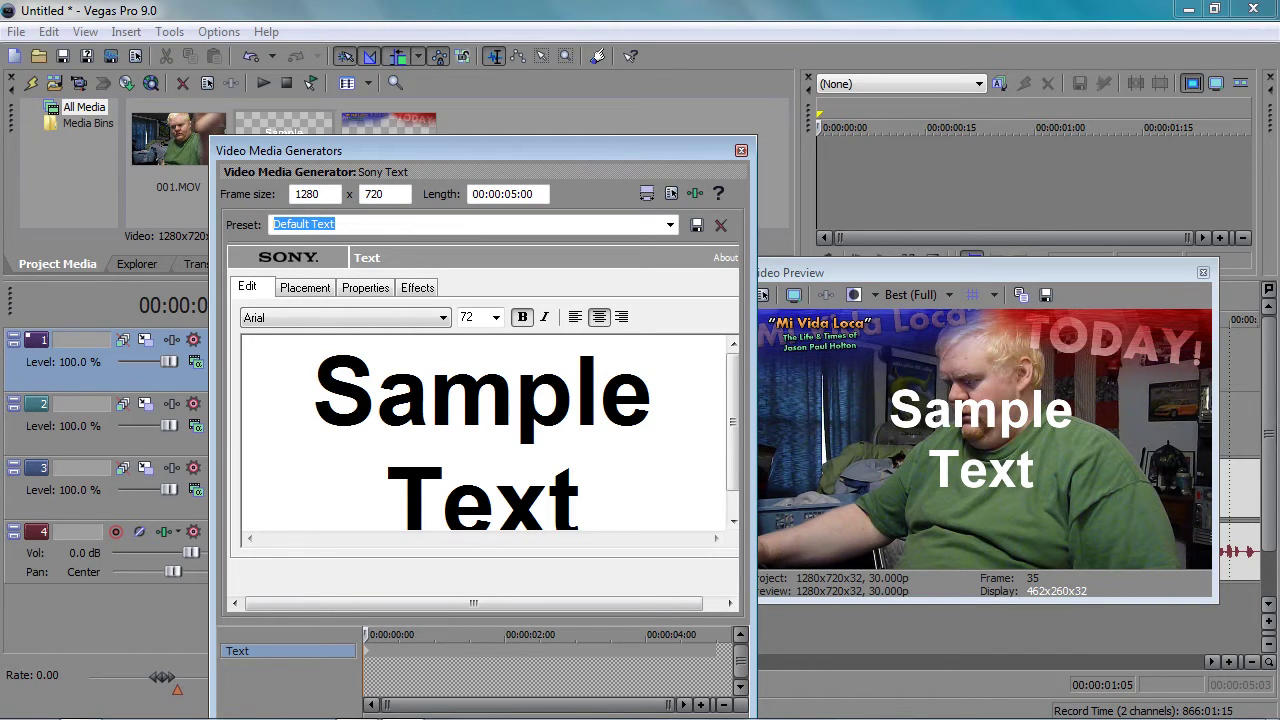
Step: Set the sample text's font size to 16
left_click(466, 317)
key("Up")
key("Up")
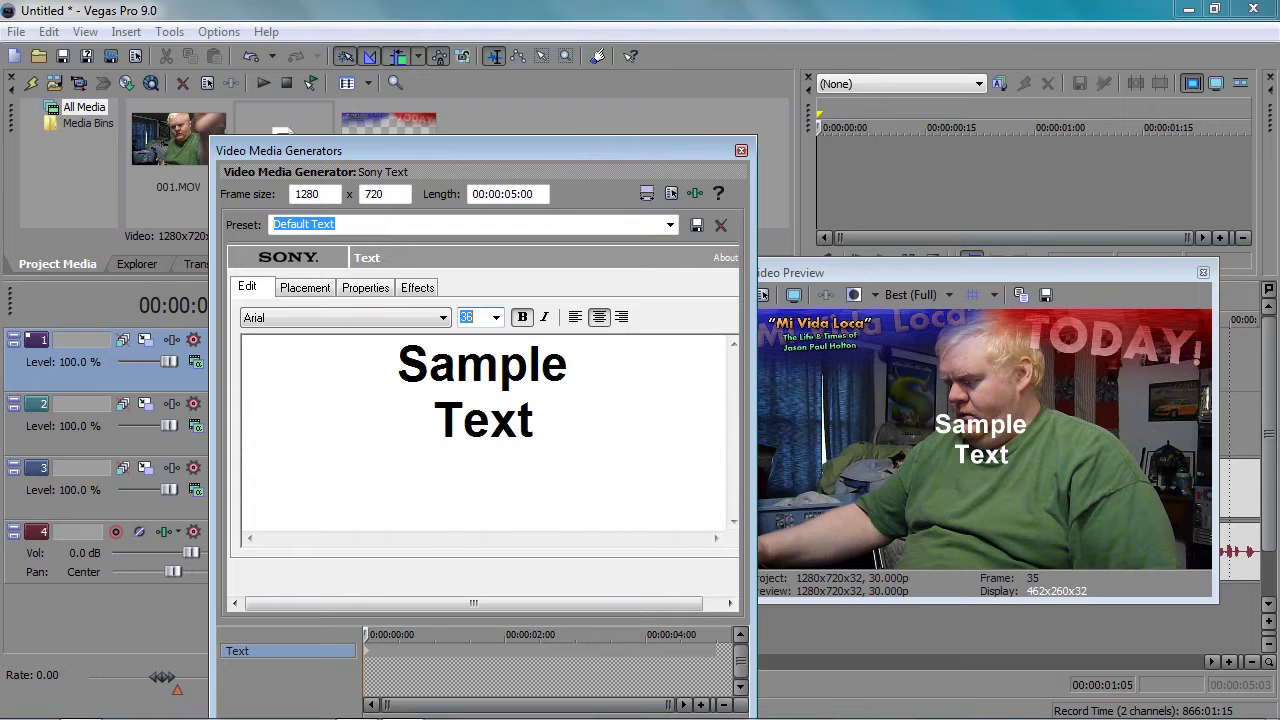
key("Up")
key("Up")
key("Up")
key("Up")
key("Up")
key("Up")
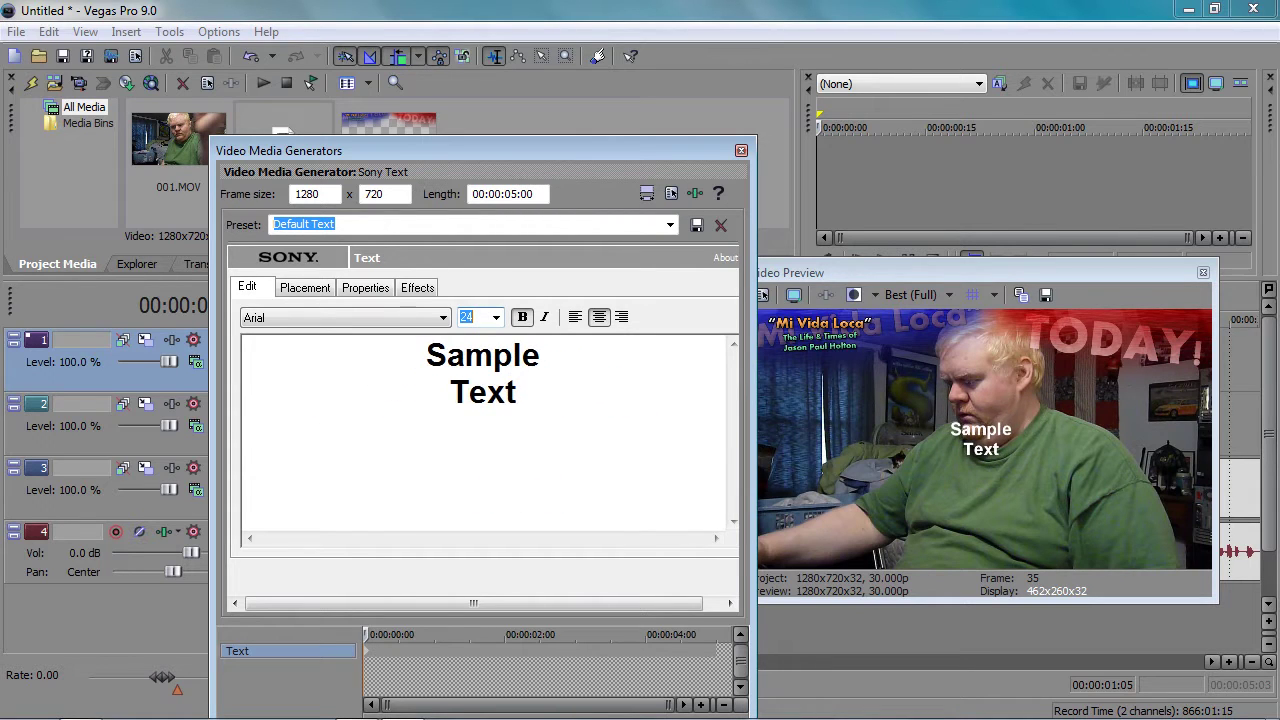
key("Up")
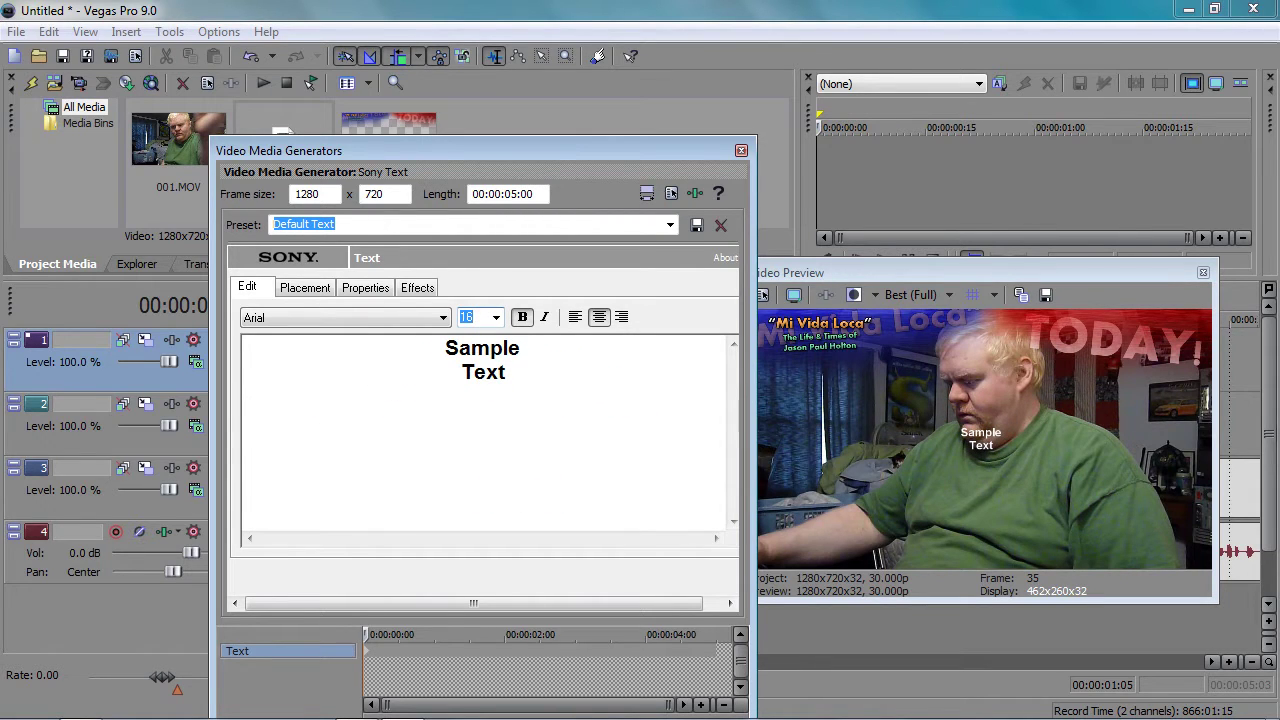
Step: Replace the sample text with "Sunday, March 7th"
left_click_drag(510, 373, 436, 347)
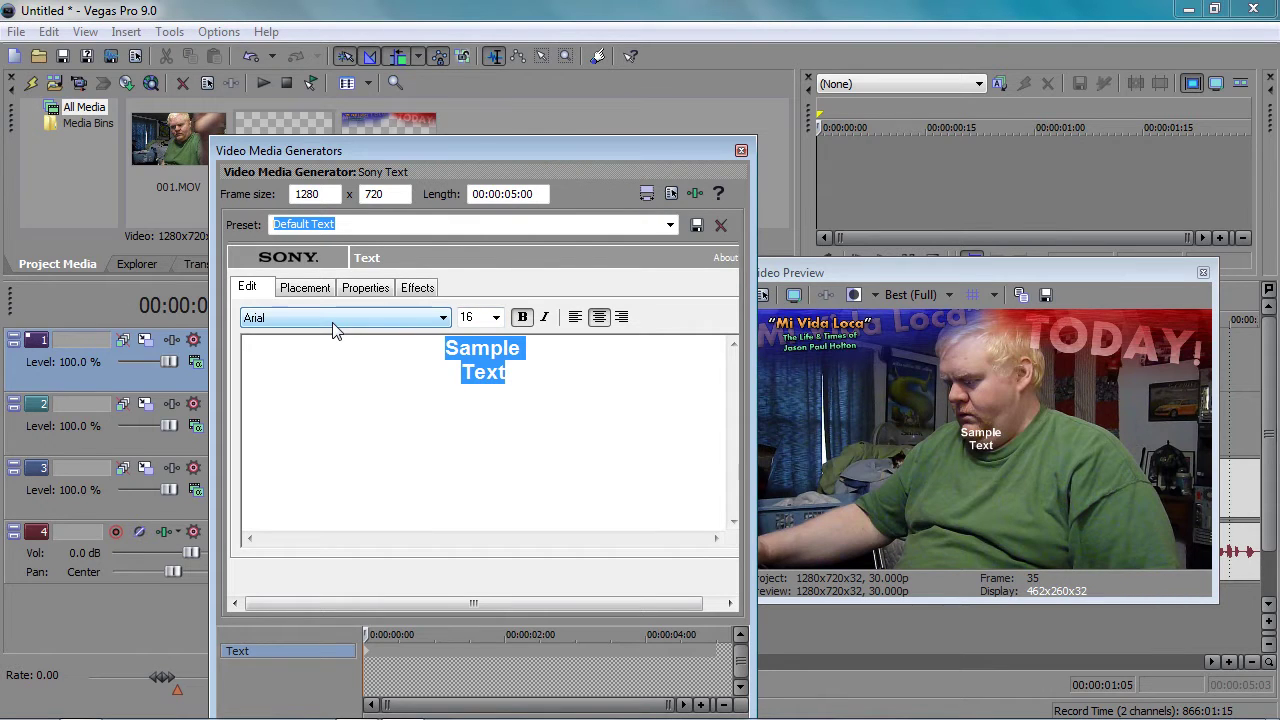
type("Sunday")
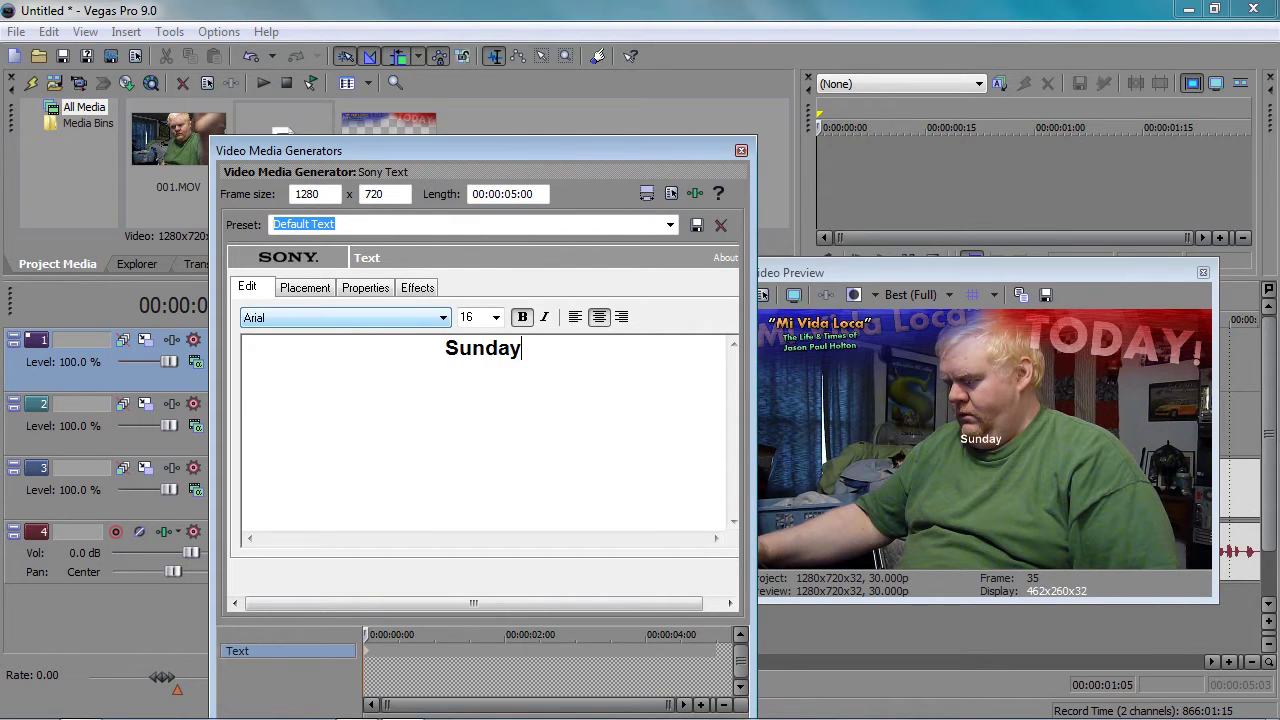
type(", M")
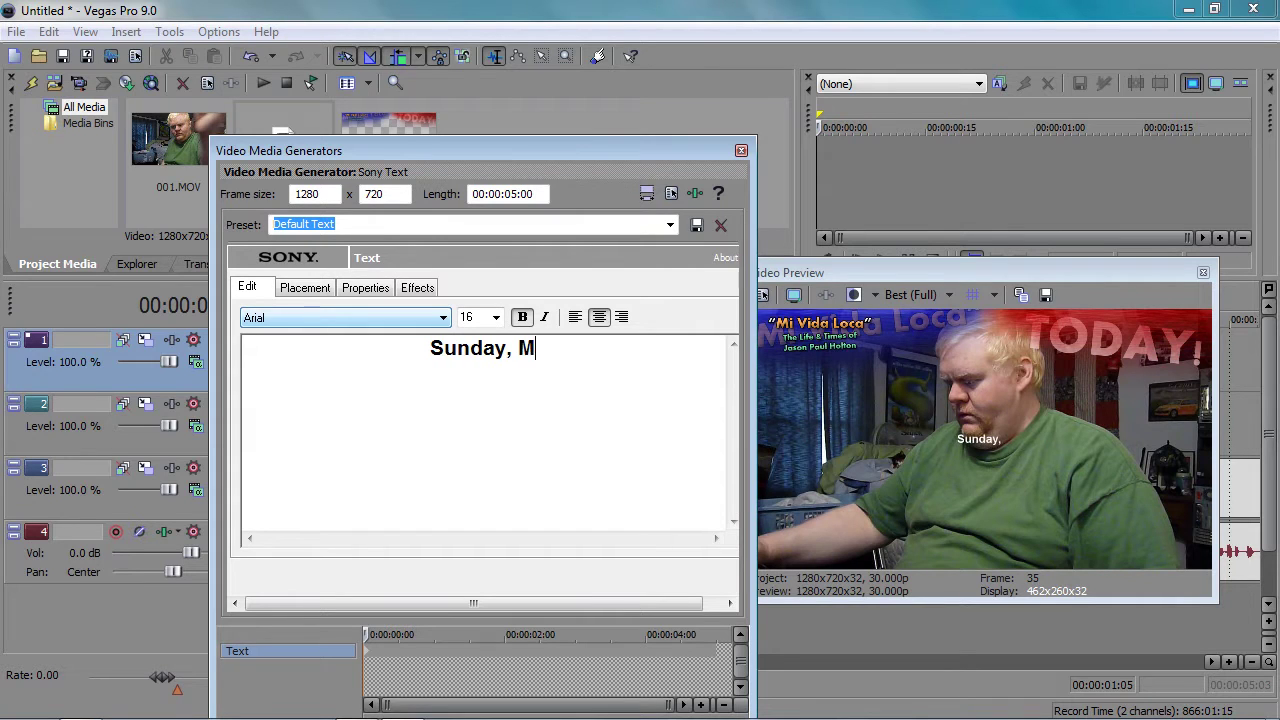
type("arch 7th")
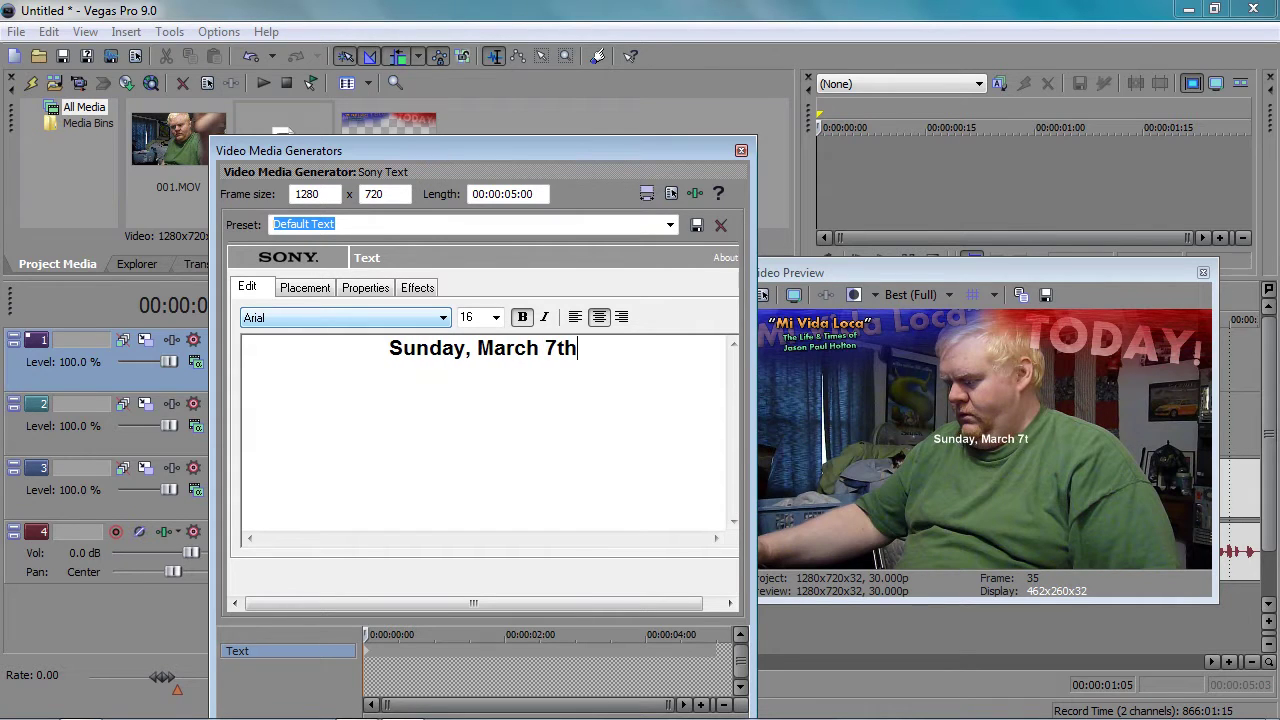
Step: Append ", 2010" to the date text and add an italic second line reading "Happy Birthday Mom!" in quotation marks
type(", 2010")
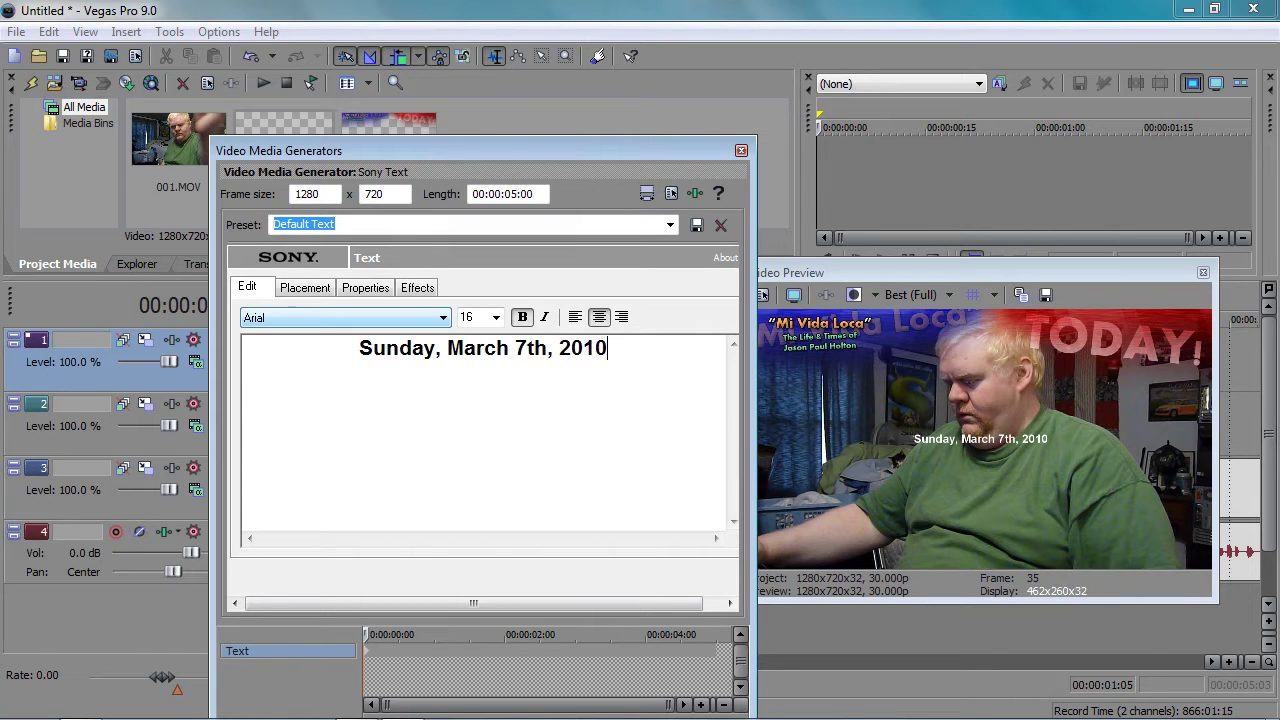
key("Return")
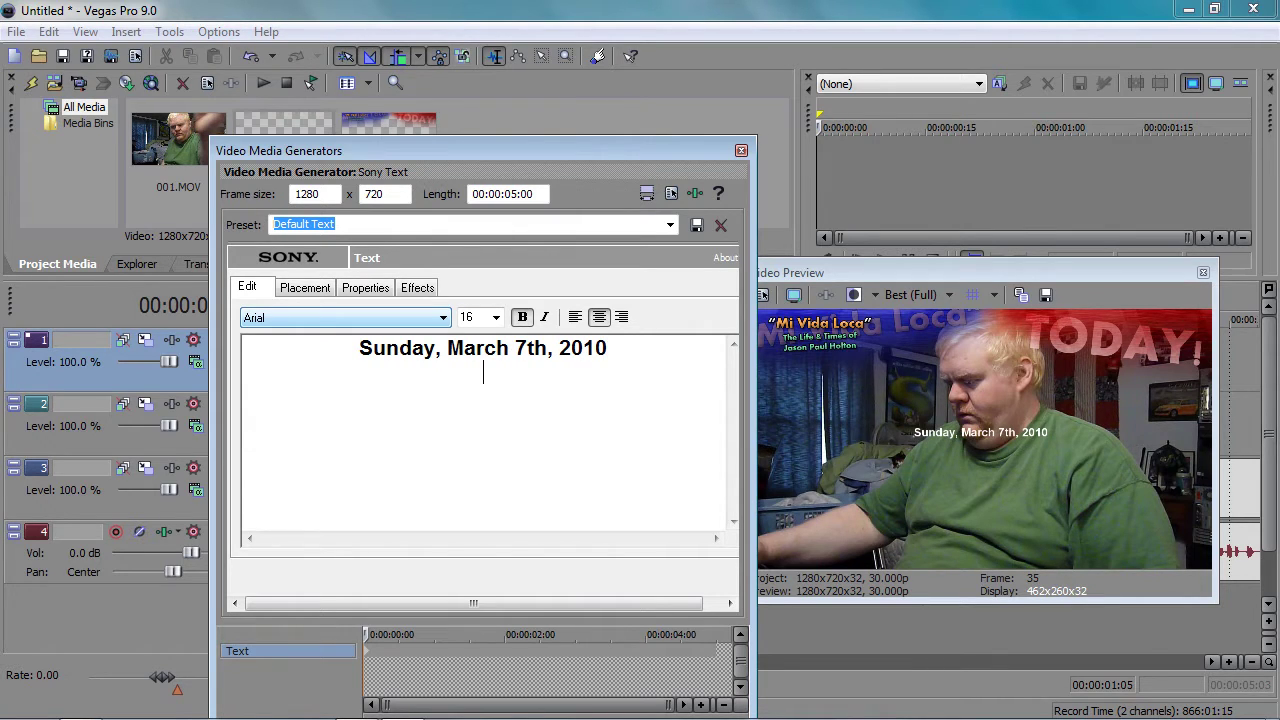
type("\"")
type("Happy ")
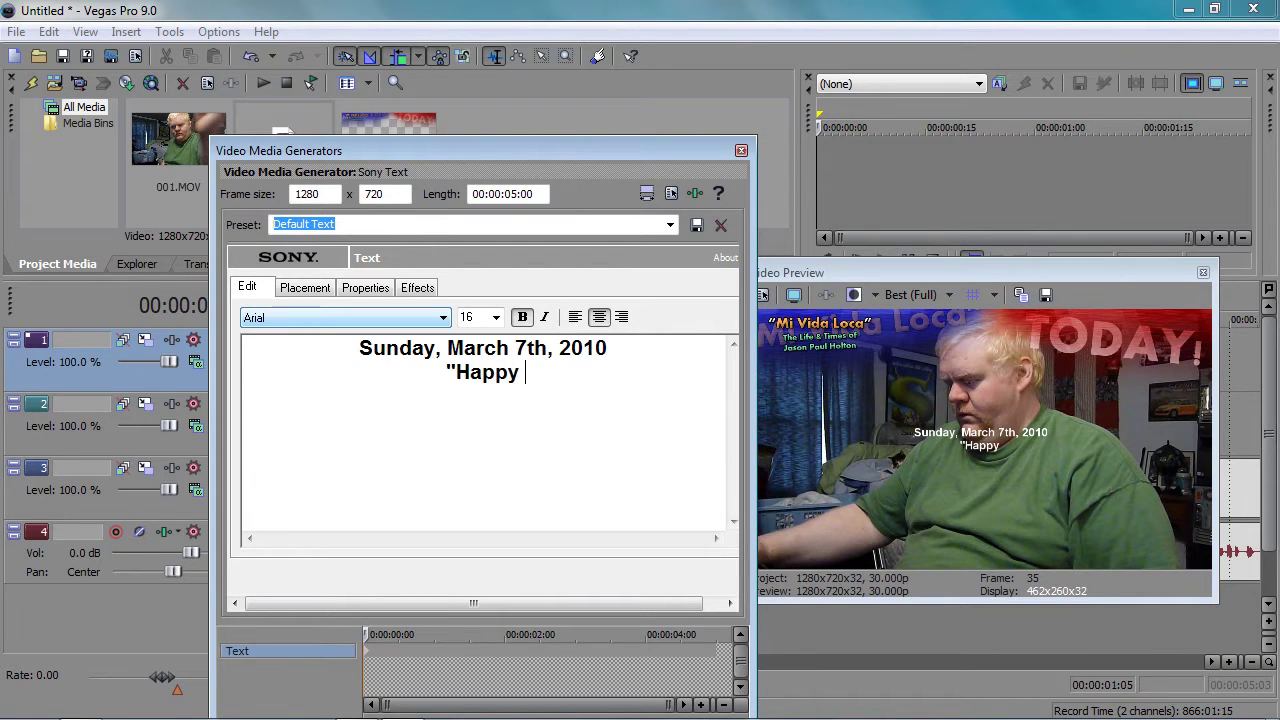
type("Birthday ")
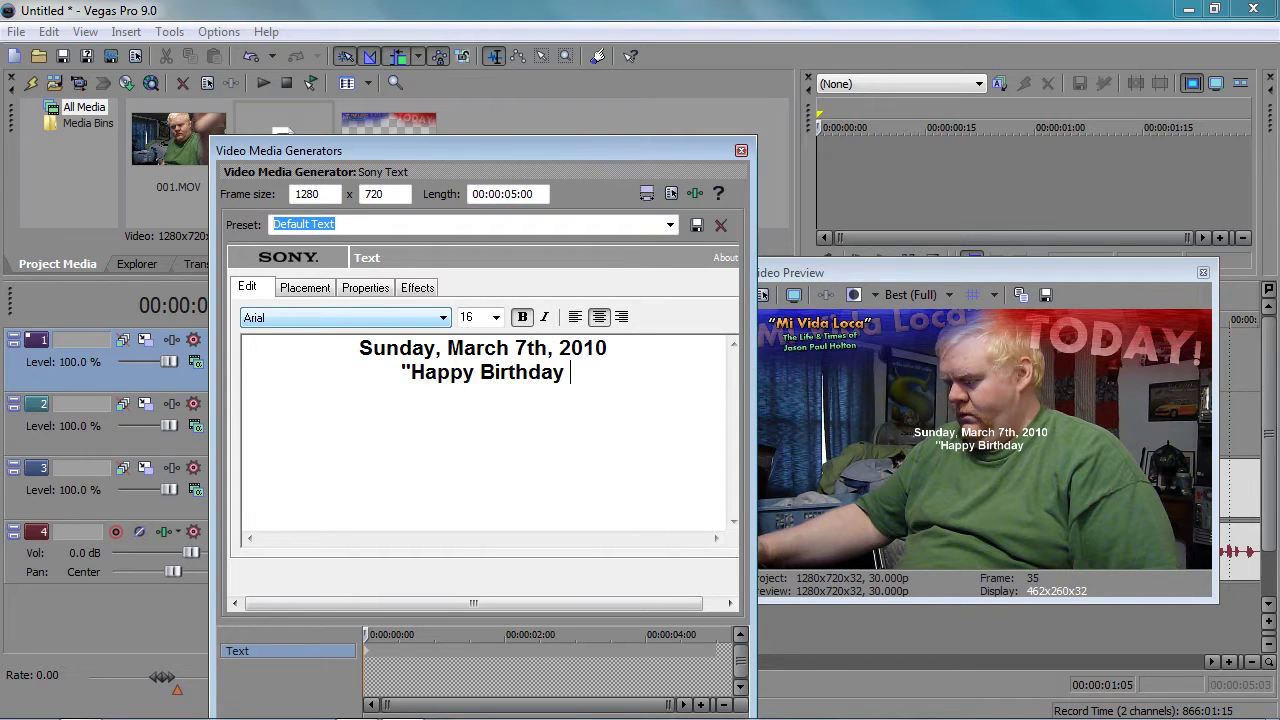
type("Momm")
key("BackSpace")
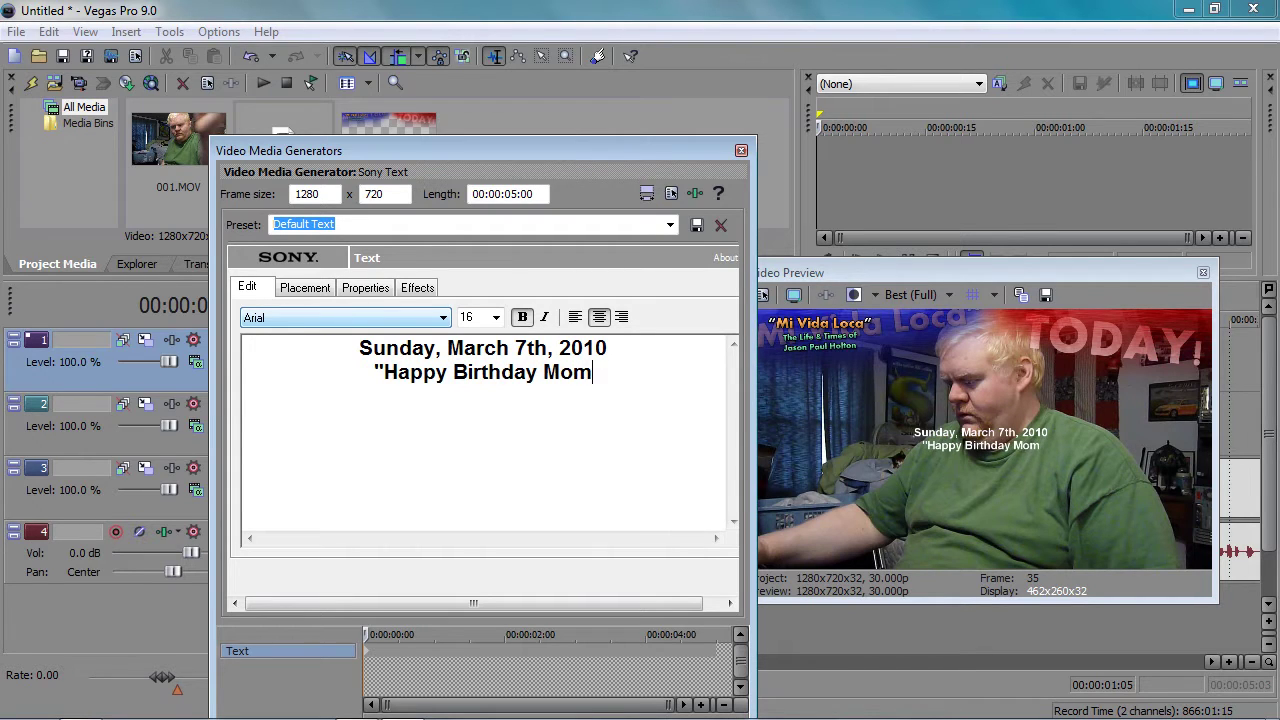
type("!\"")
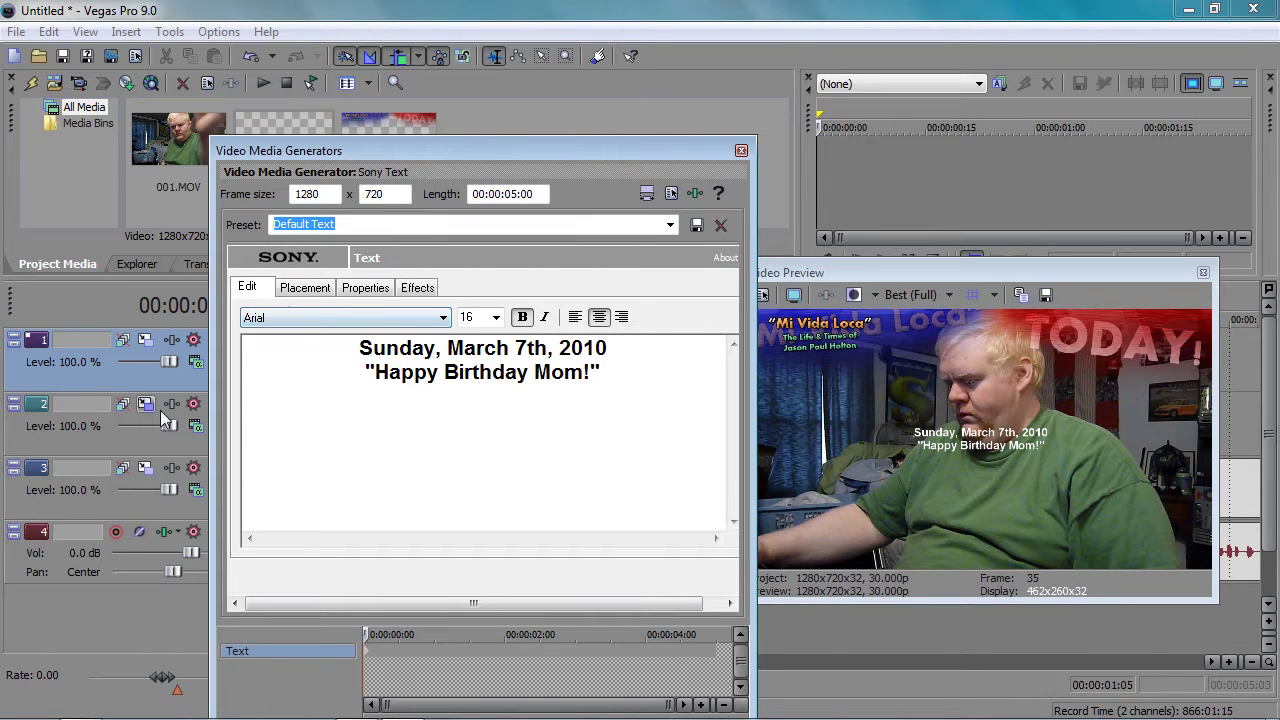
left_click(312, 372, "shift")
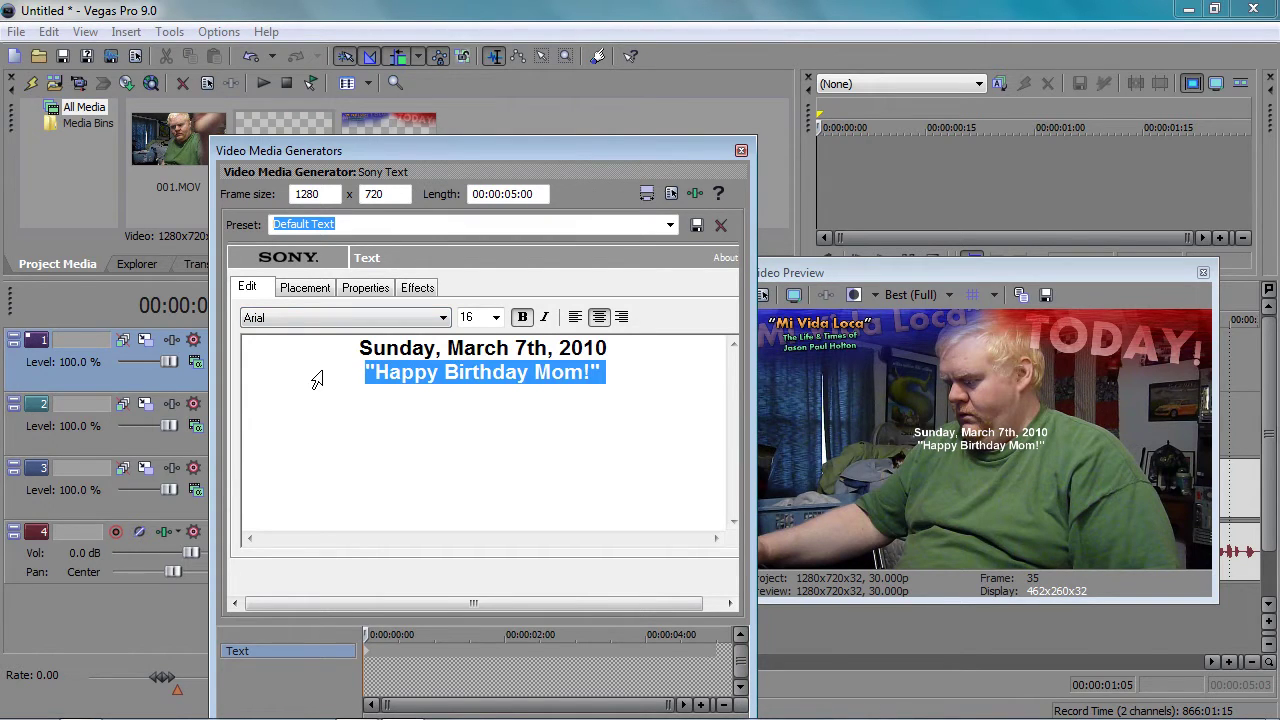
left_click(546, 318)
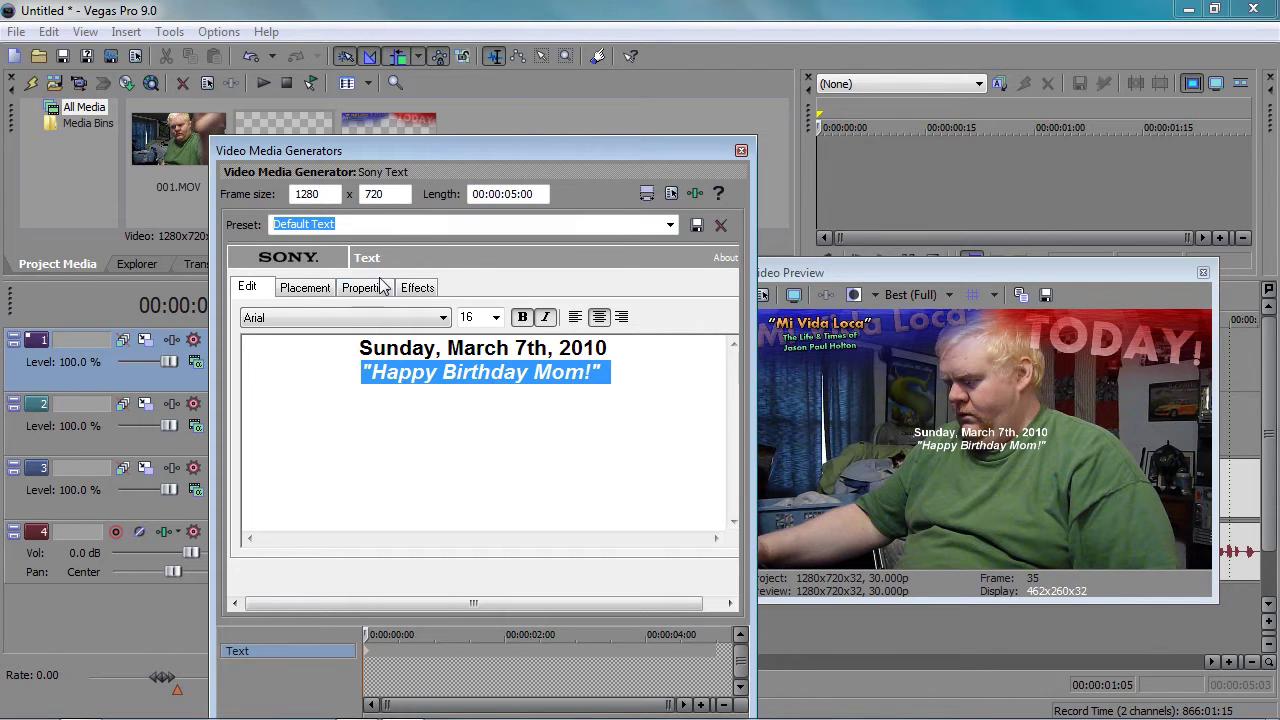
Step: Give the text a black outline and a black drop shadow with the shadow feather reduced to 0.136
left_click(419, 290)
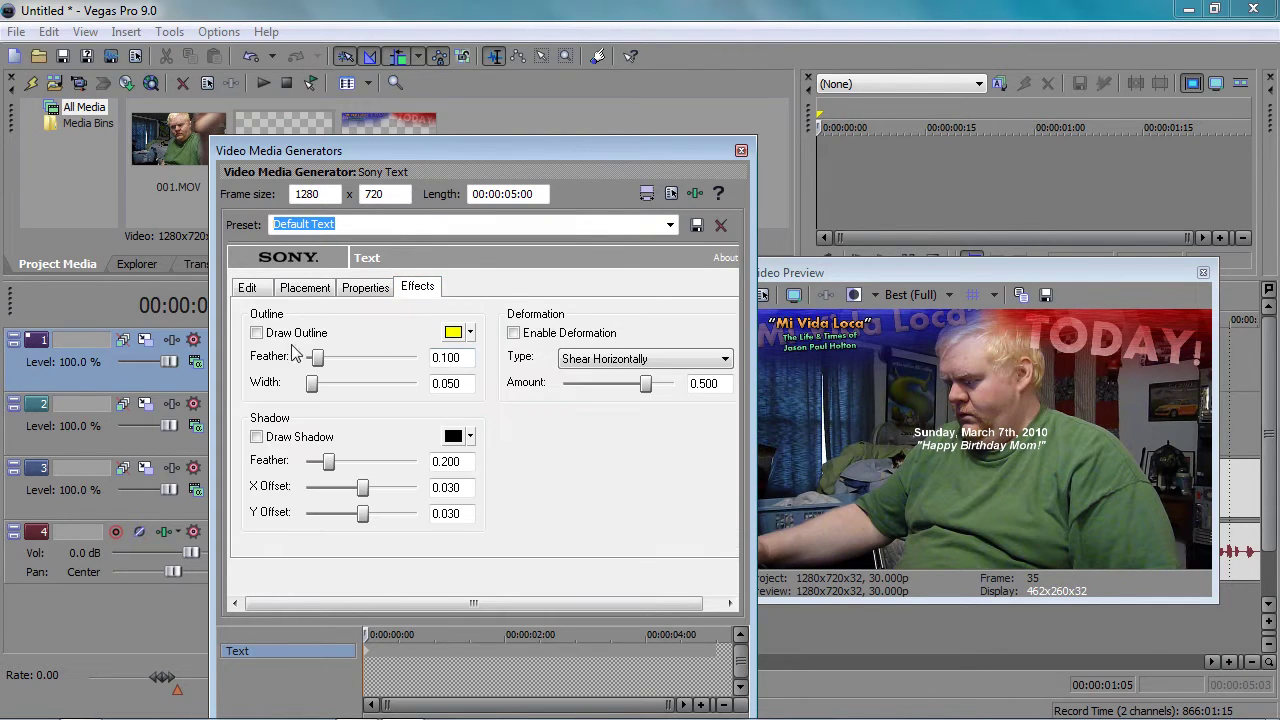
left_click(453, 332)
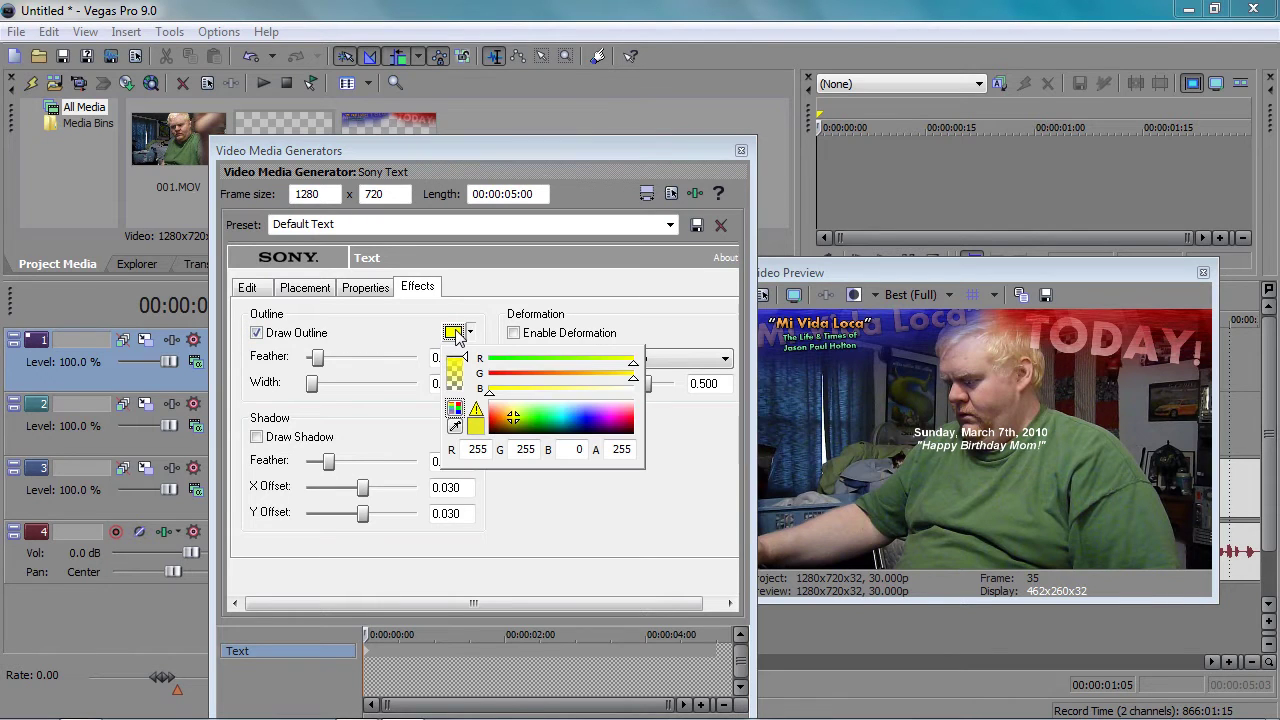
left_click_drag(522, 418, 543, 450)
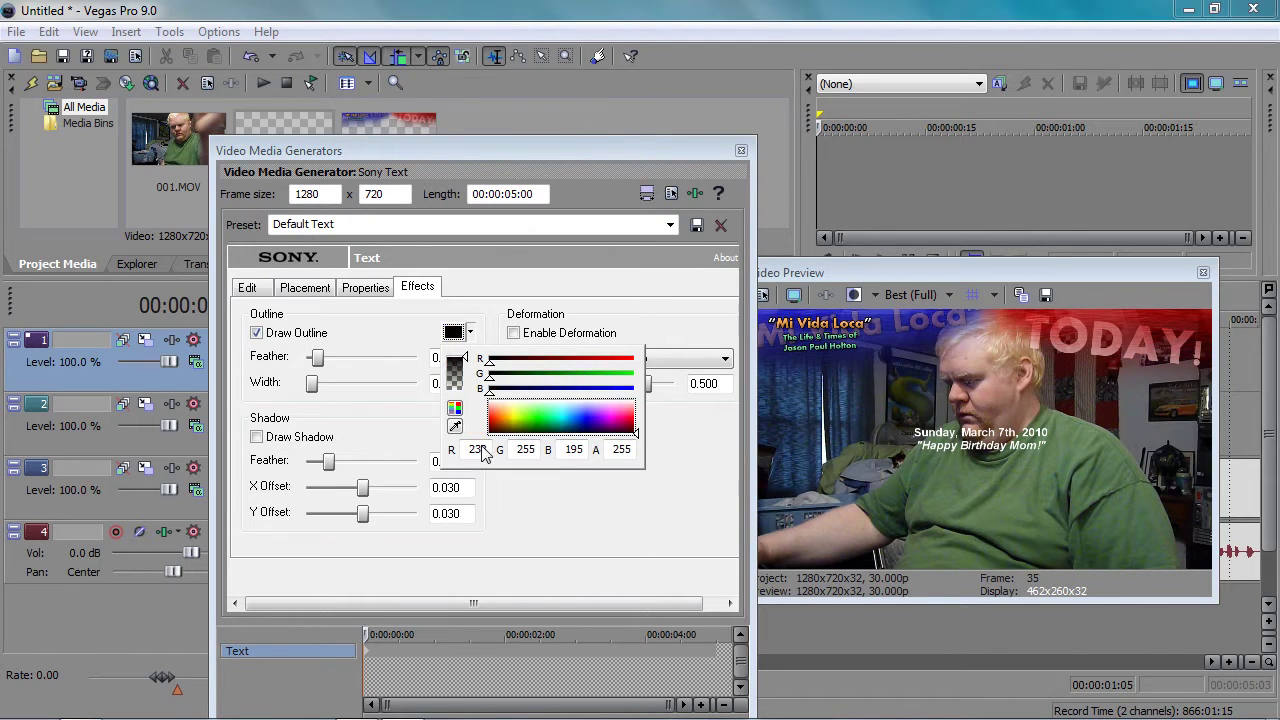
left_click(560, 481)
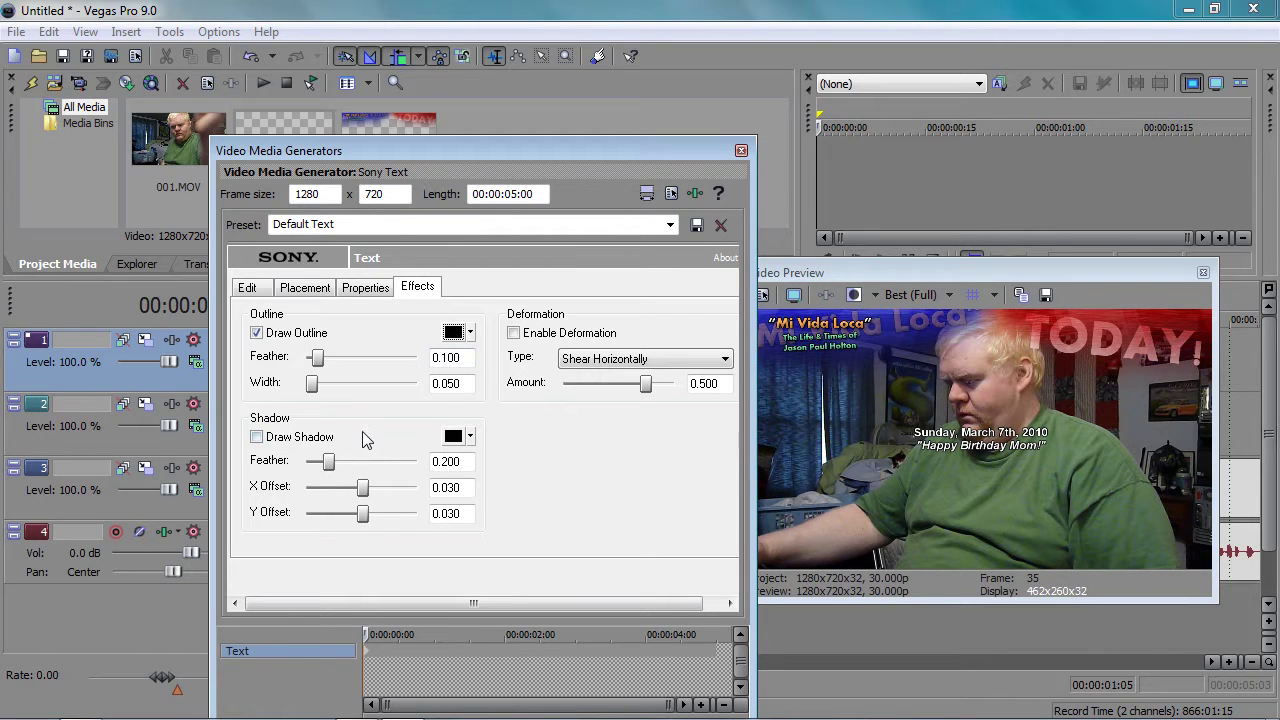
left_click(299, 441)
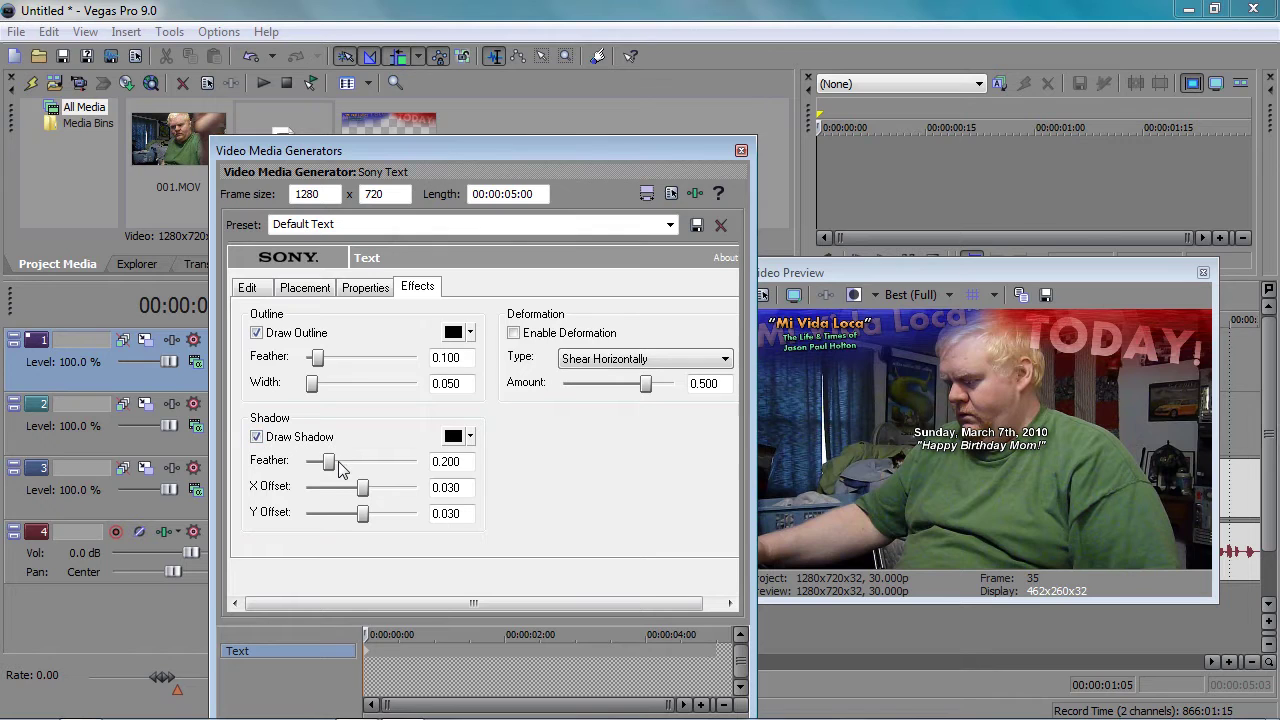
mouse_move(329, 463)
left_mouse_down()
mouse_move(298, 474)
mouse_move(324, 481)
left_mouse_up()
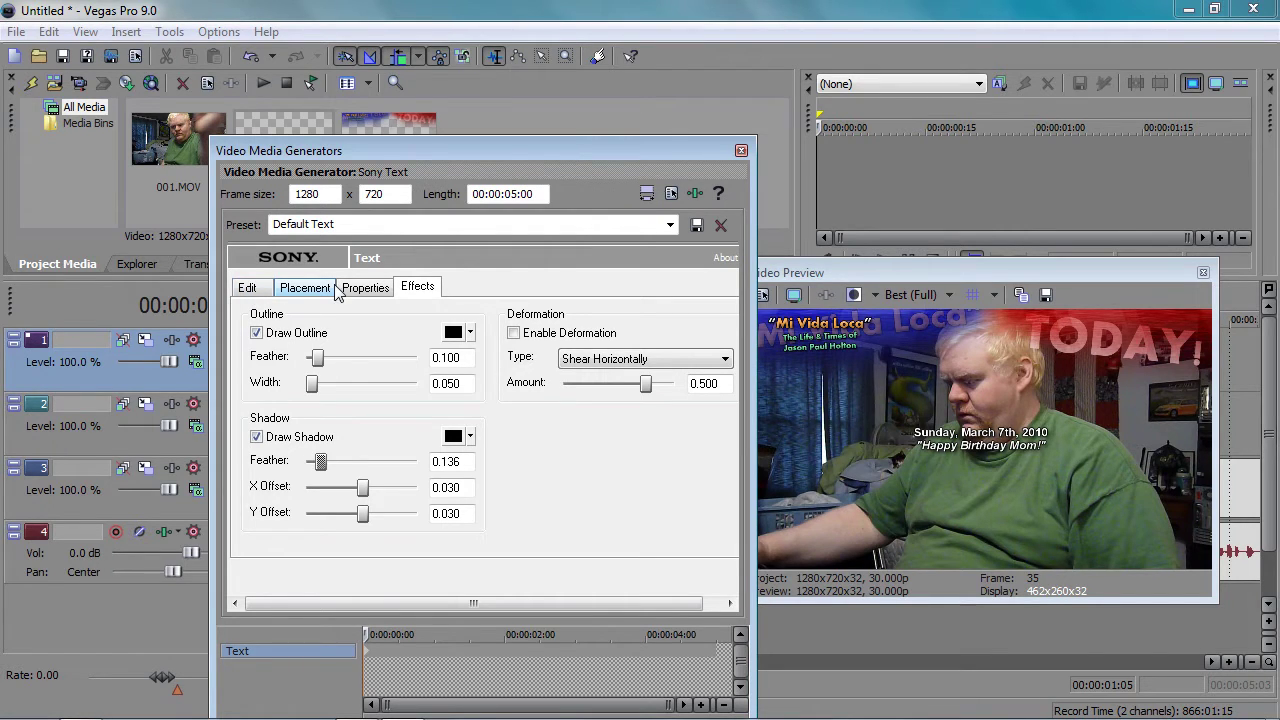
Step: Place the text in the upper right of the frame at X 0.559, Y -0.765, and close the generator window
left_click(305, 290)
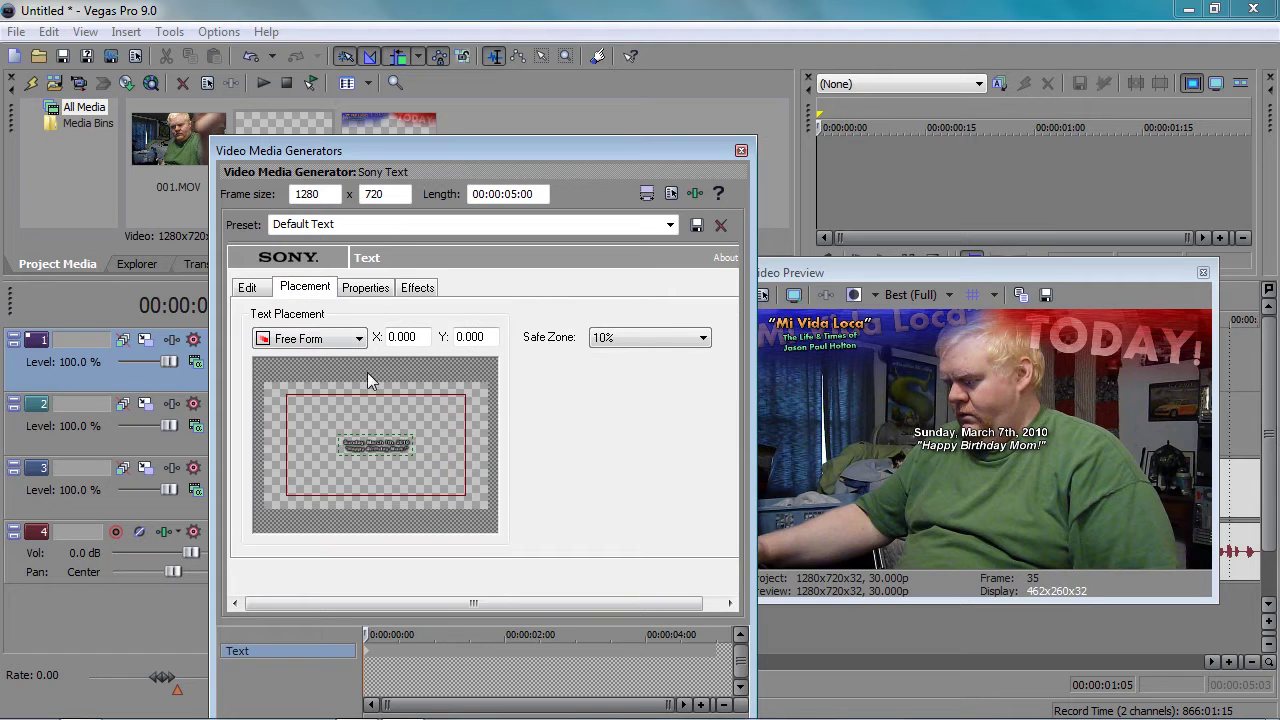
left_click_drag(378, 445, 442, 400)
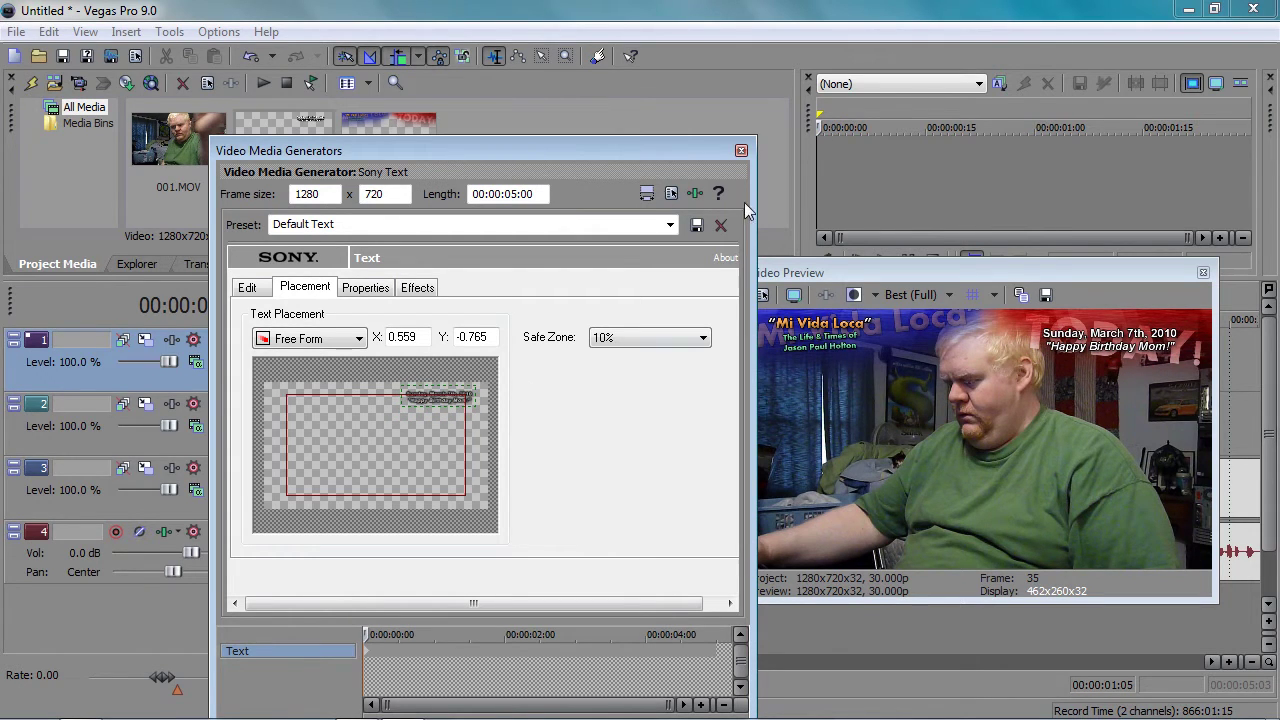
left_click(741, 152)
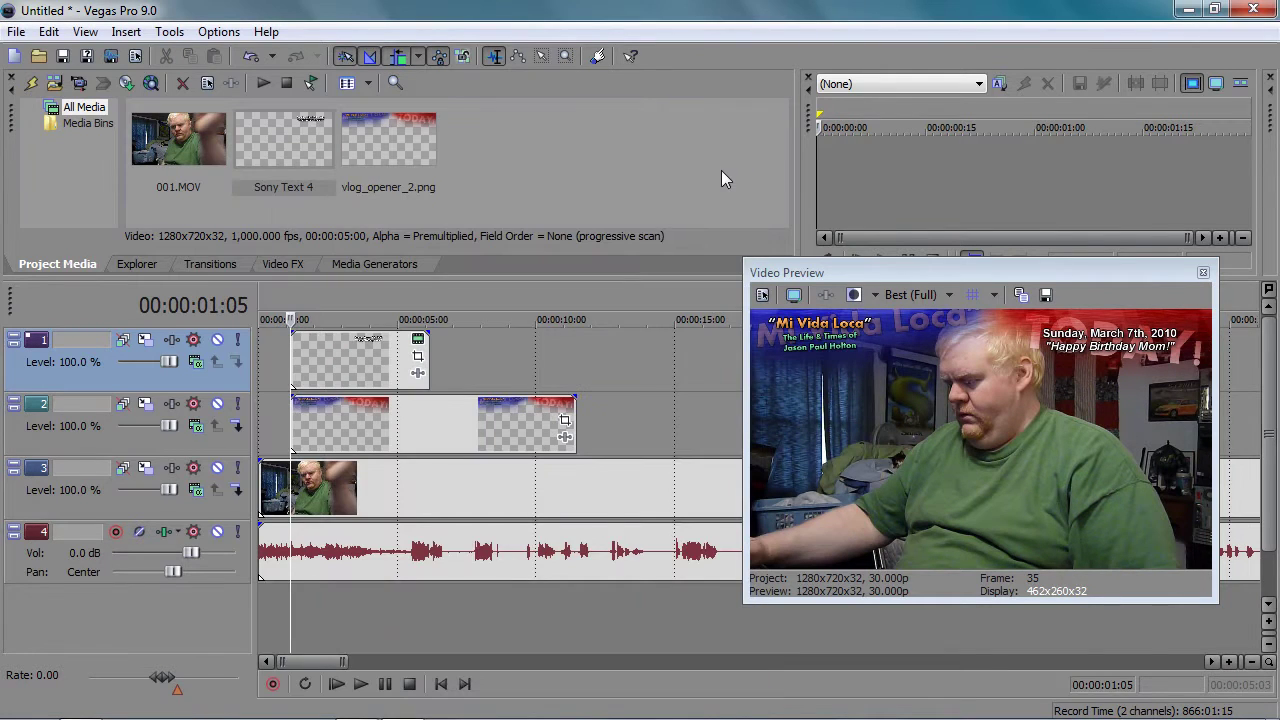
Step: Extend the text event's end to line up with the end of the opener image on the track below
left_click(381, 360)
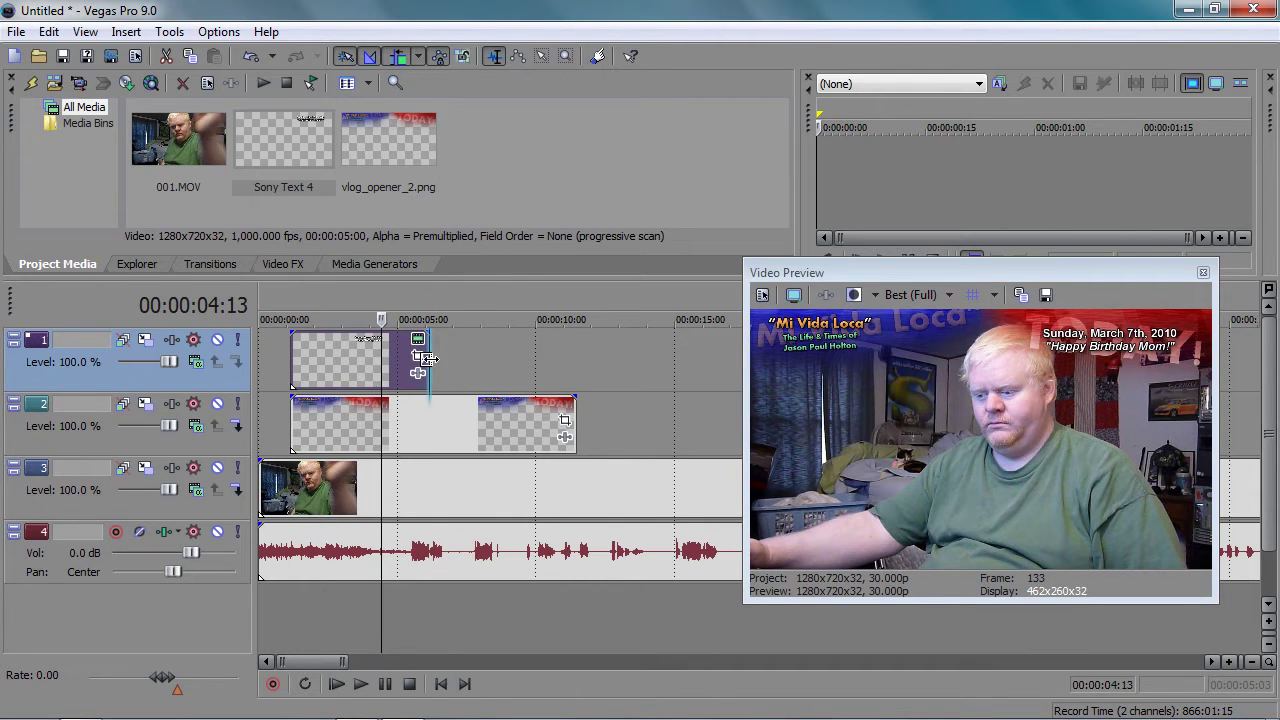
left_click_drag(428, 358, 583, 364)
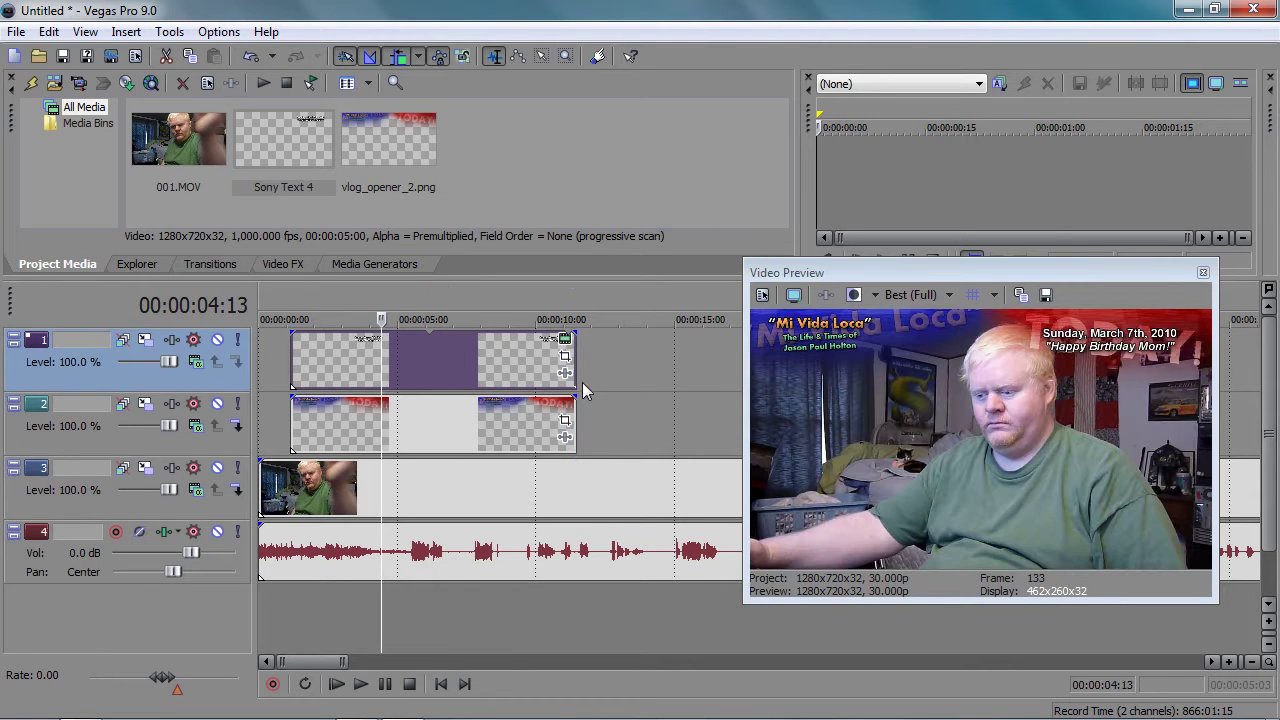
left_click(467, 416)
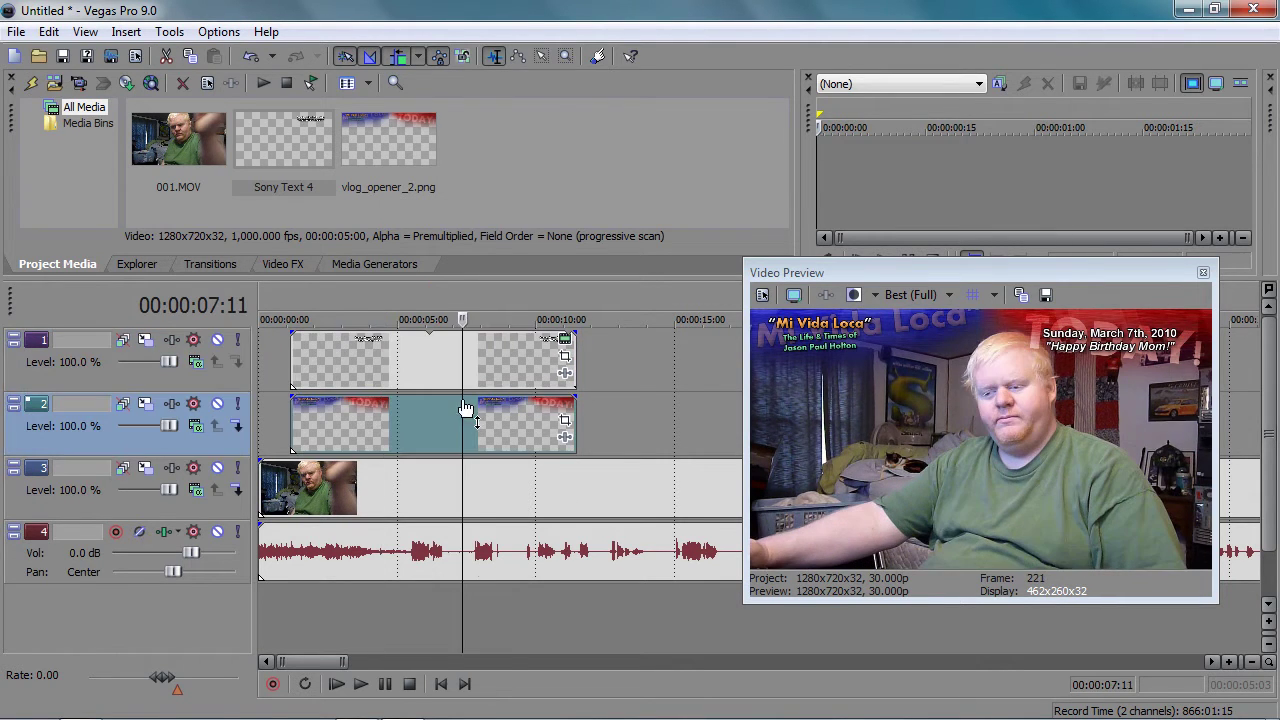
left_click(437, 370)
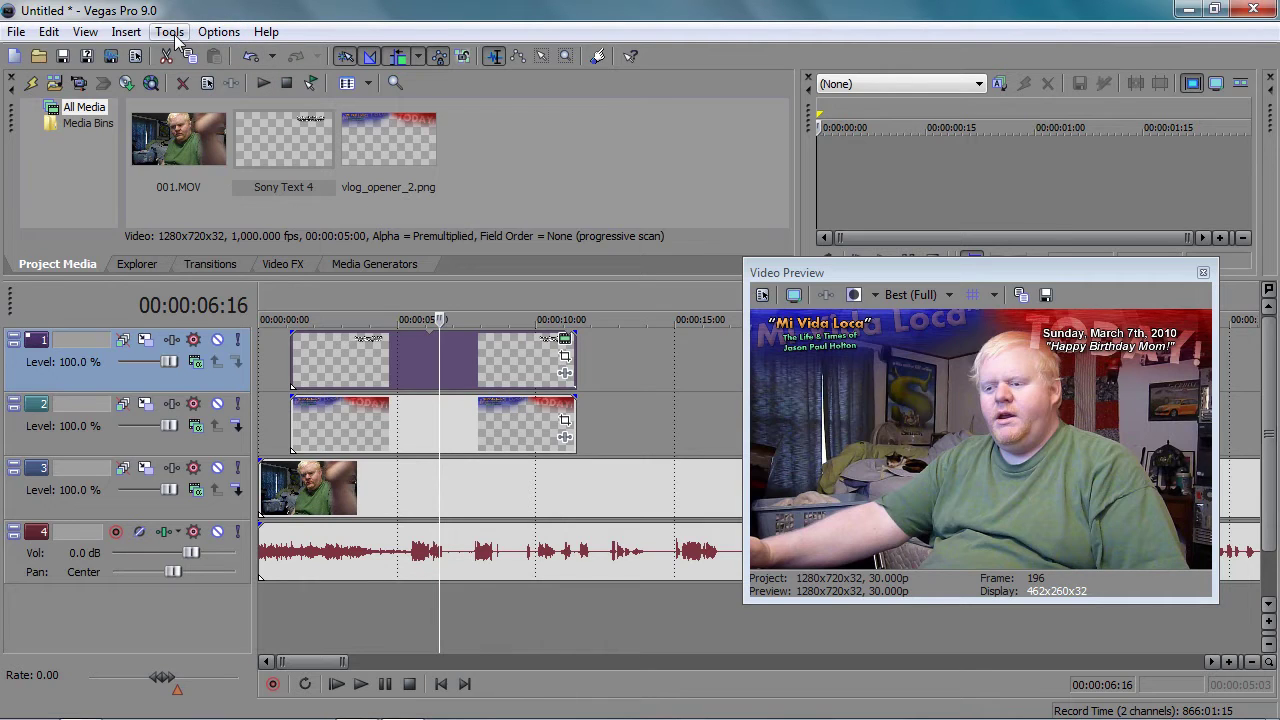
left_click(216, 33)
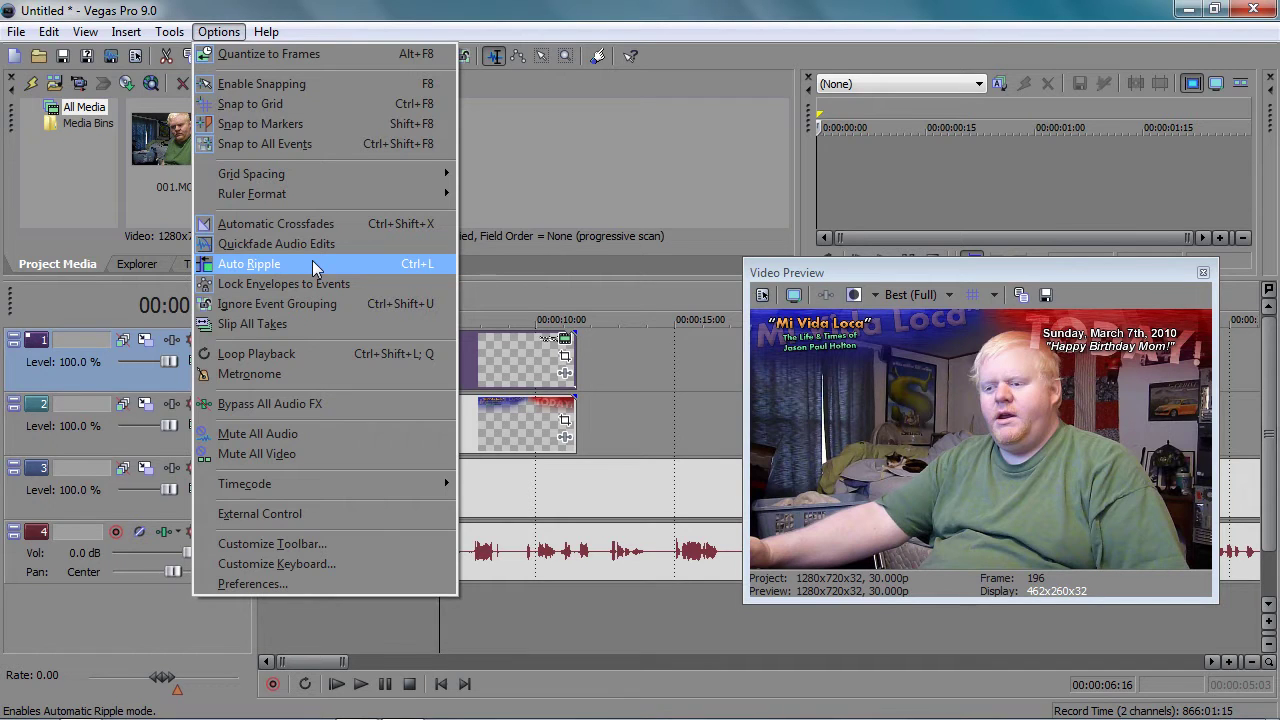
key("Escape")
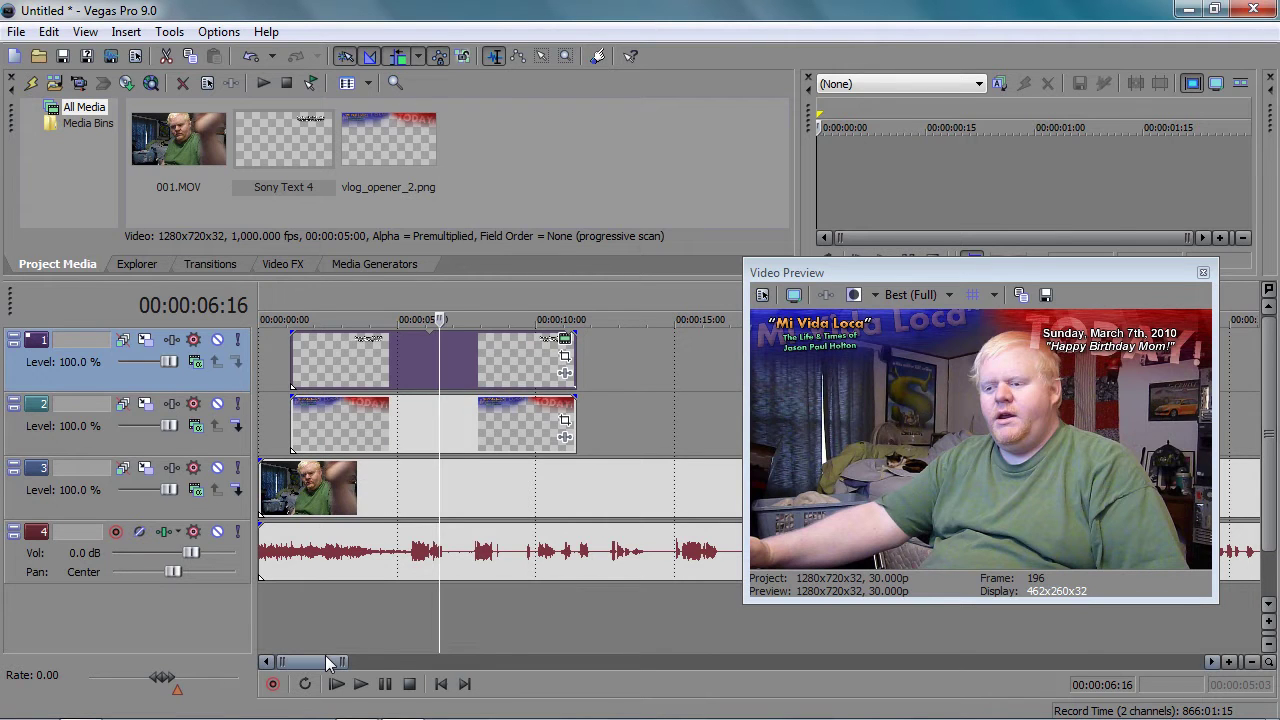
left_click_drag(330, 662, 148, 628)
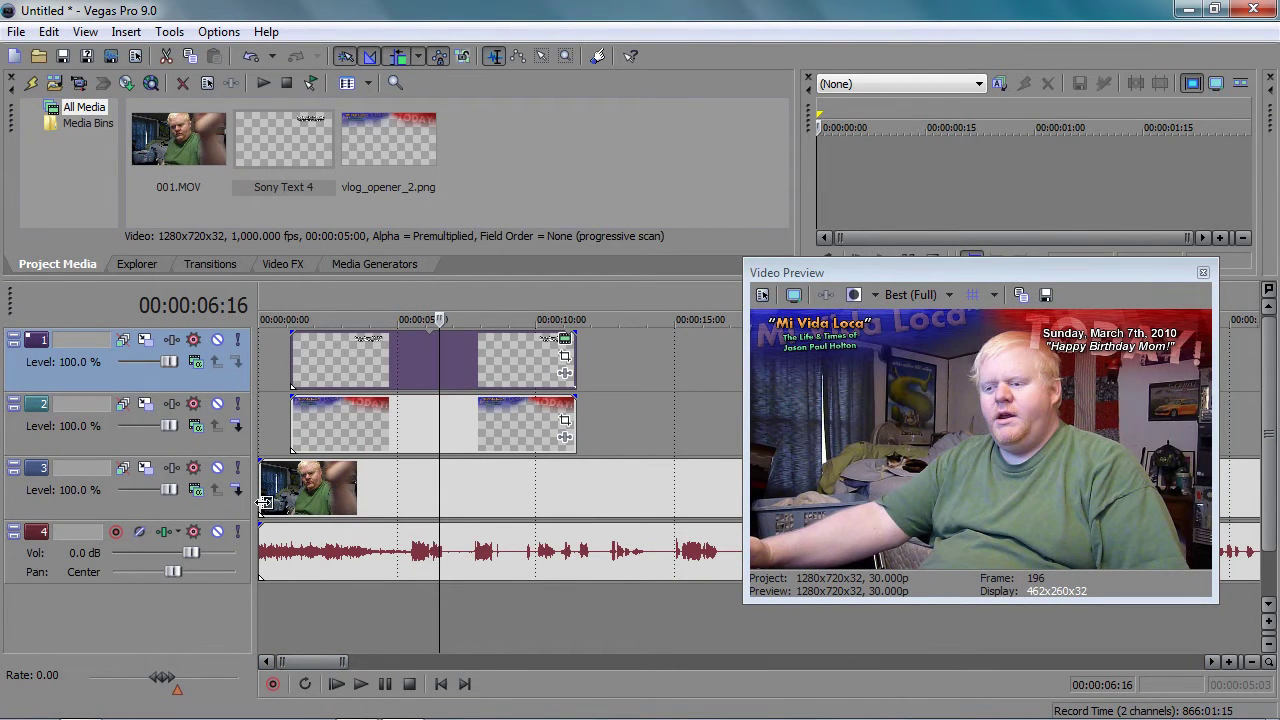
left_click_drag(396, 354, 268, 447)
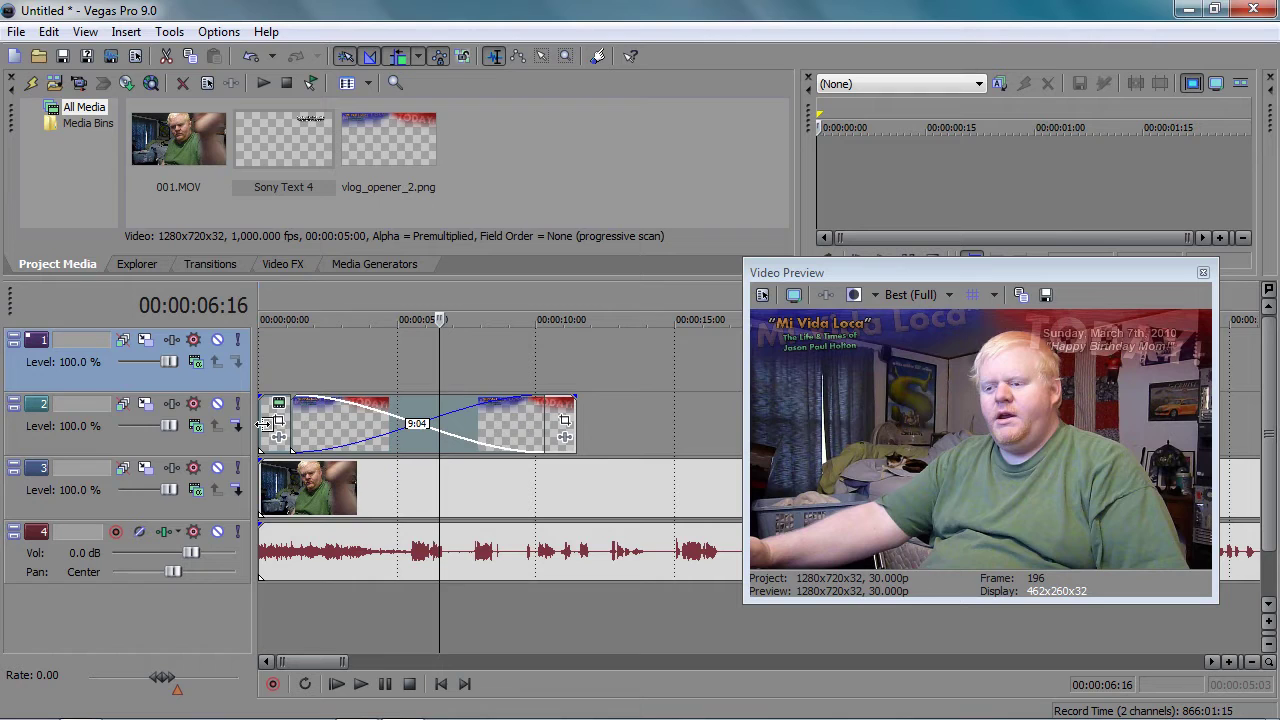
left_click_drag(264, 423, 296, 367)
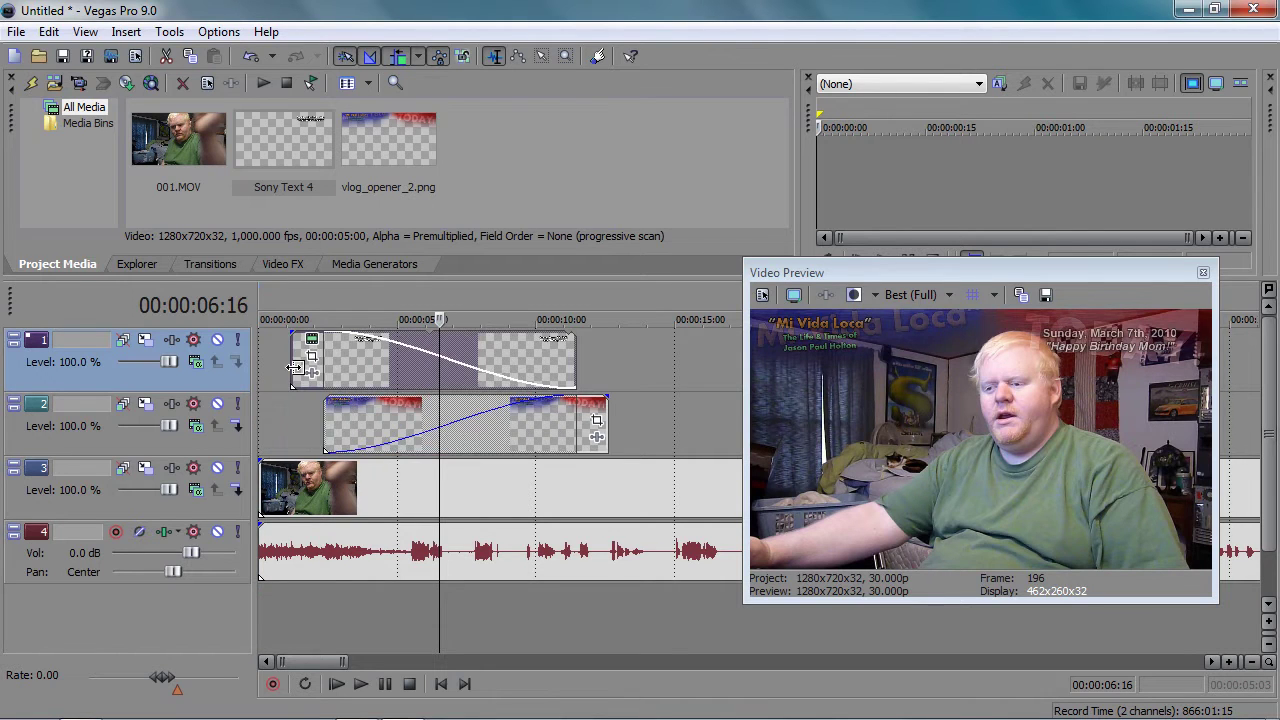
left_click_drag(358, 430, 325, 433)
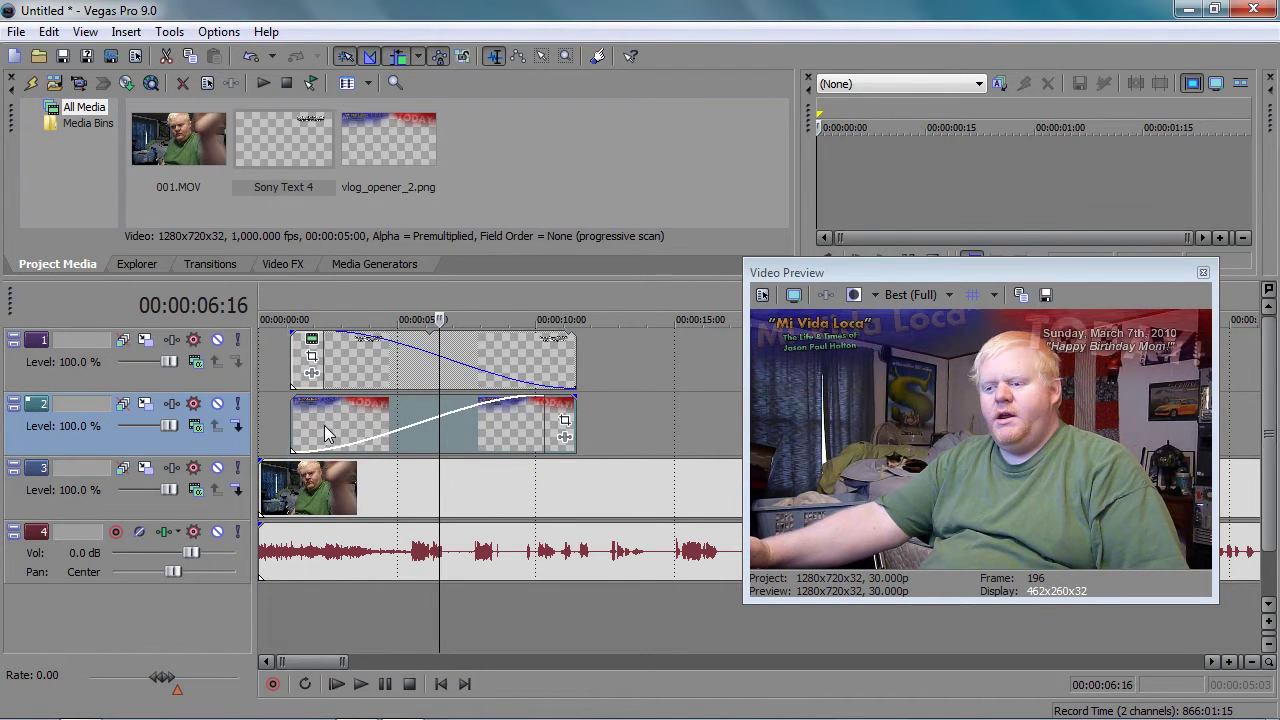
mouse_move(465, 372)
left_mouse_down()
mouse_move(448, 420)
mouse_move(441, 365)
left_mouse_up()
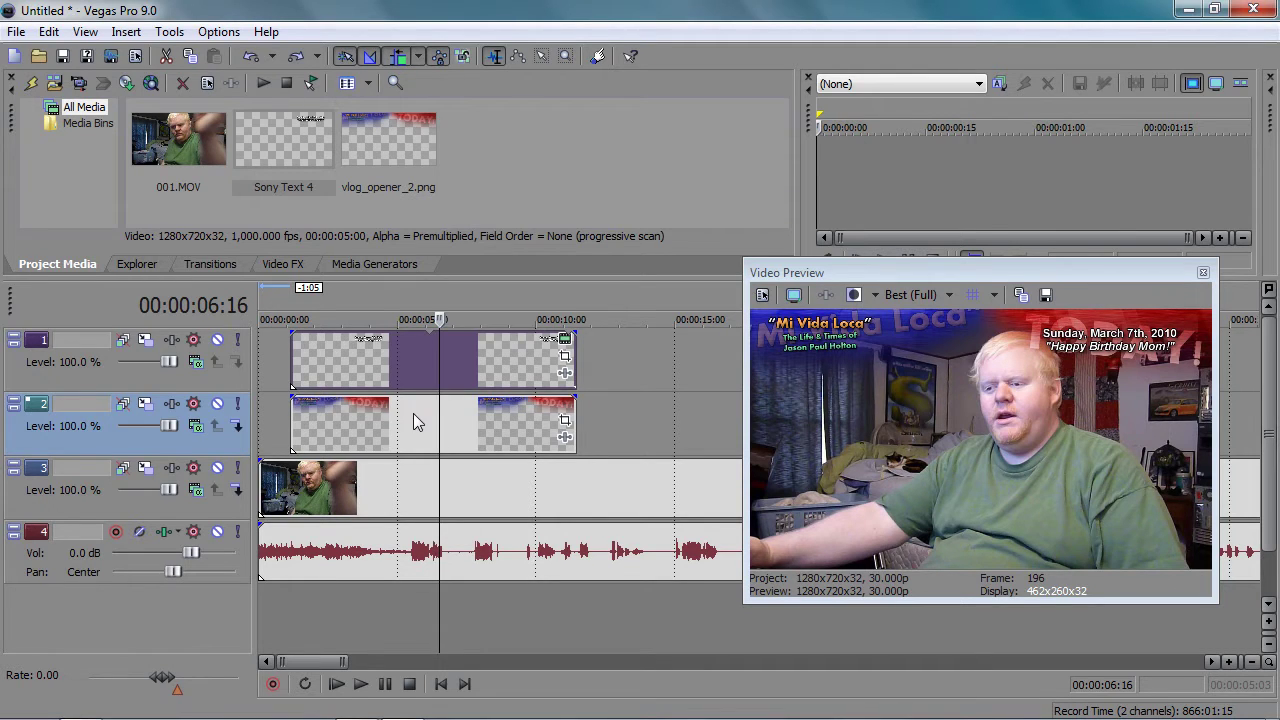
Step: Play the timeline from 00:00:00:13 to review the title and text overlays, and stop with the cursor at 00:00:10:14
left_click(270, 425)
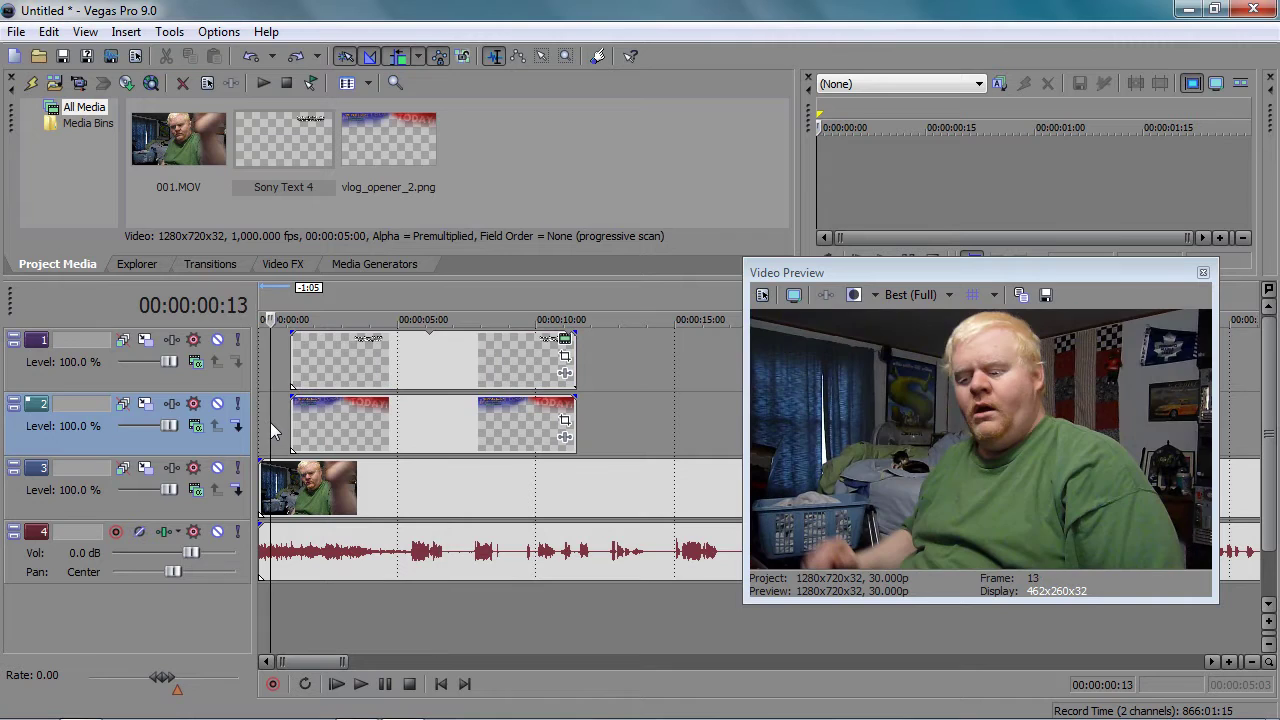
left_click(362, 687)
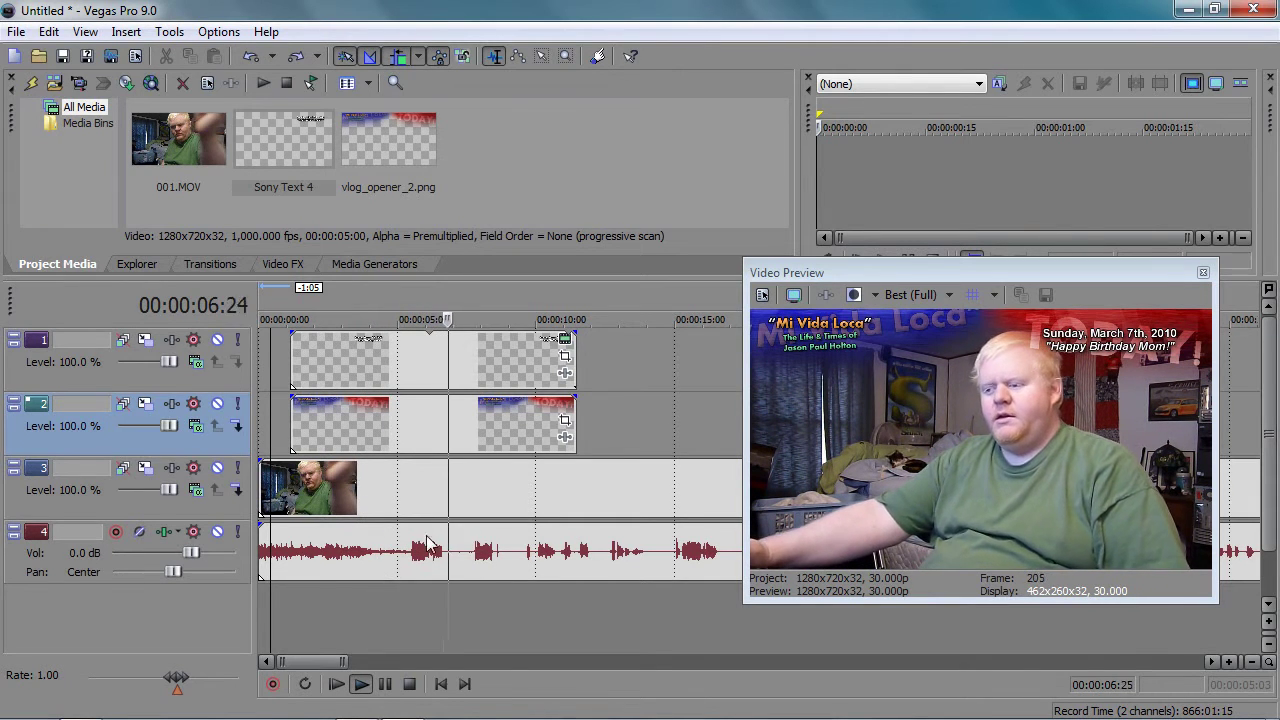
left_click(547, 605)
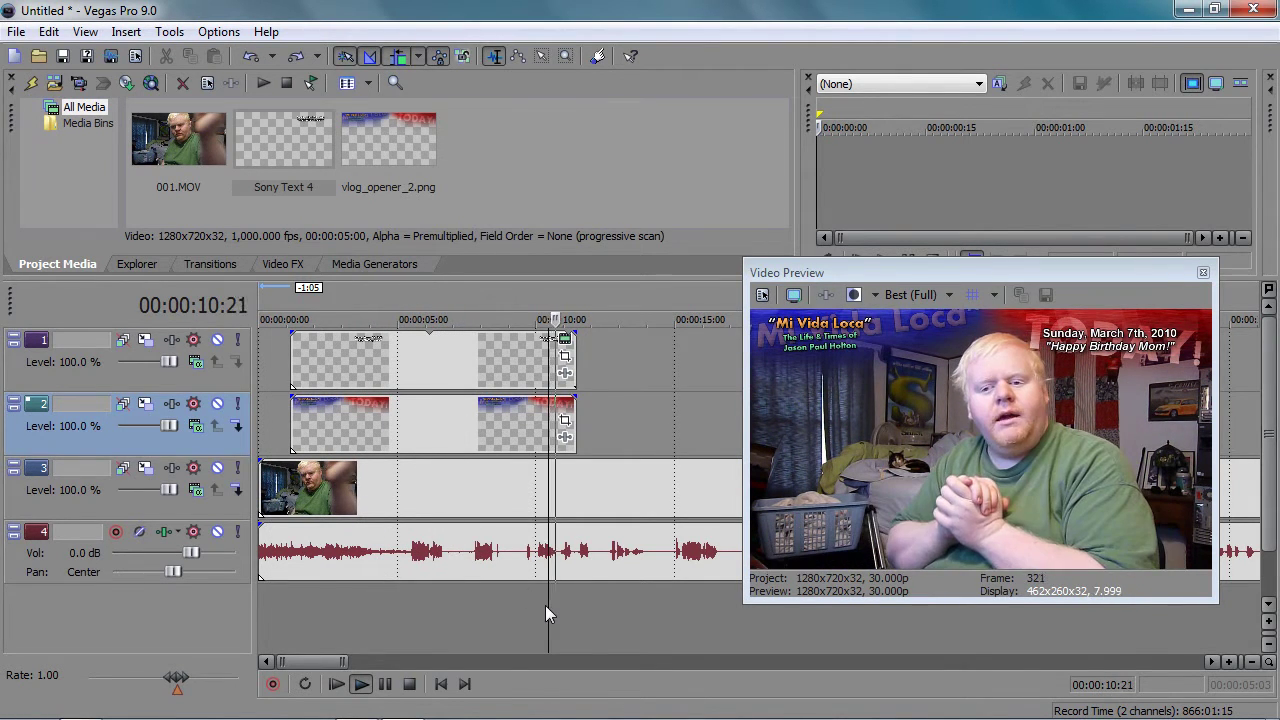
left_click(409, 684)
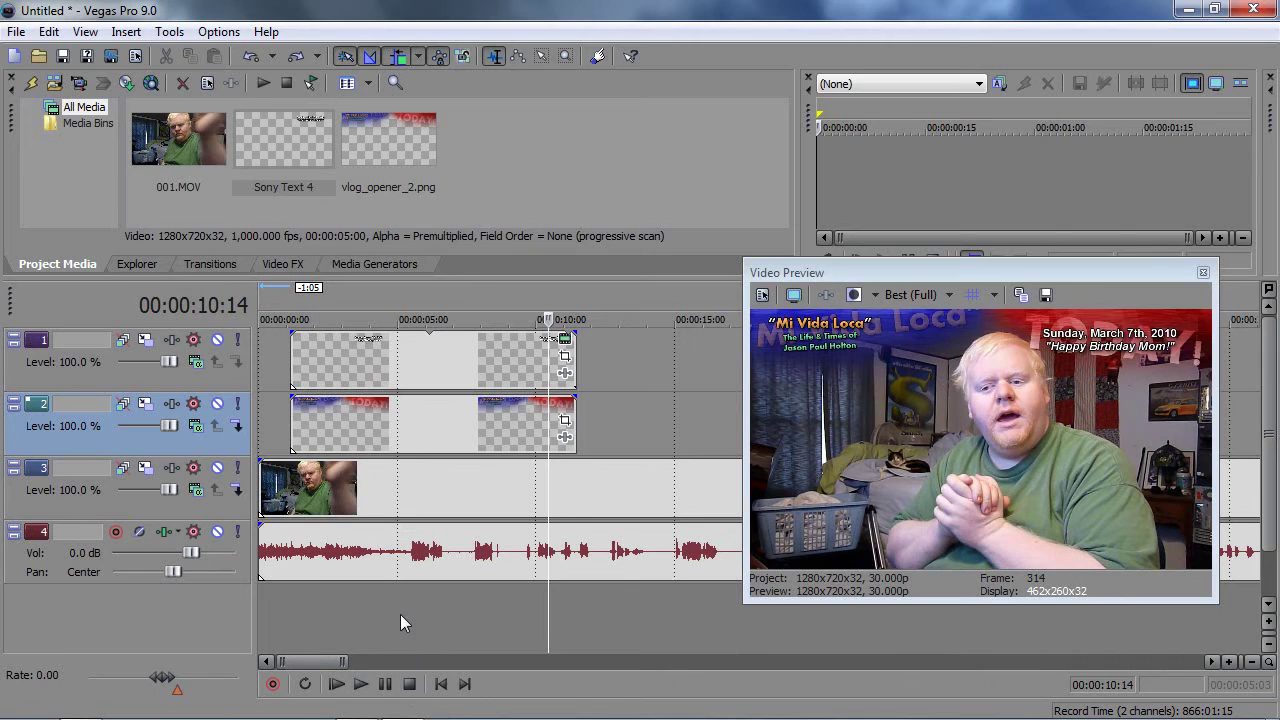
Step: Add a Composite Level envelope to the opener image track and the text track, and lower both envelopes to 0%
left_click(269, 425)
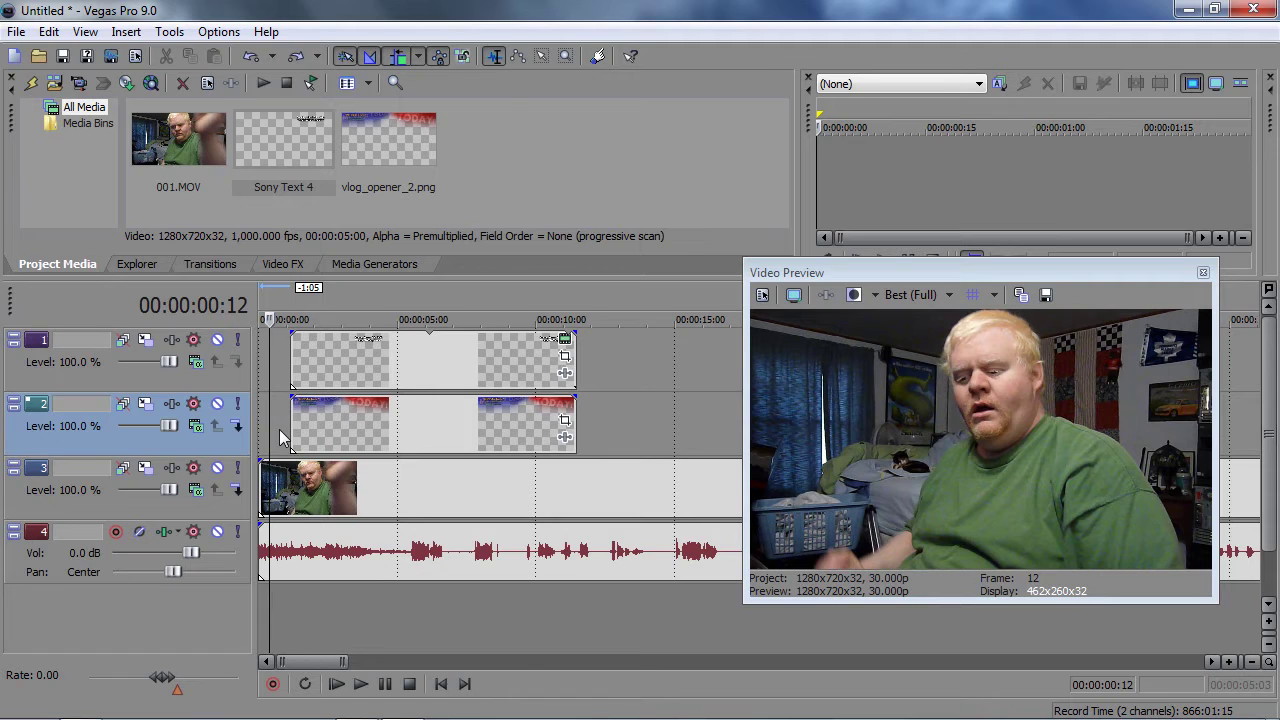
right_click(280, 437)
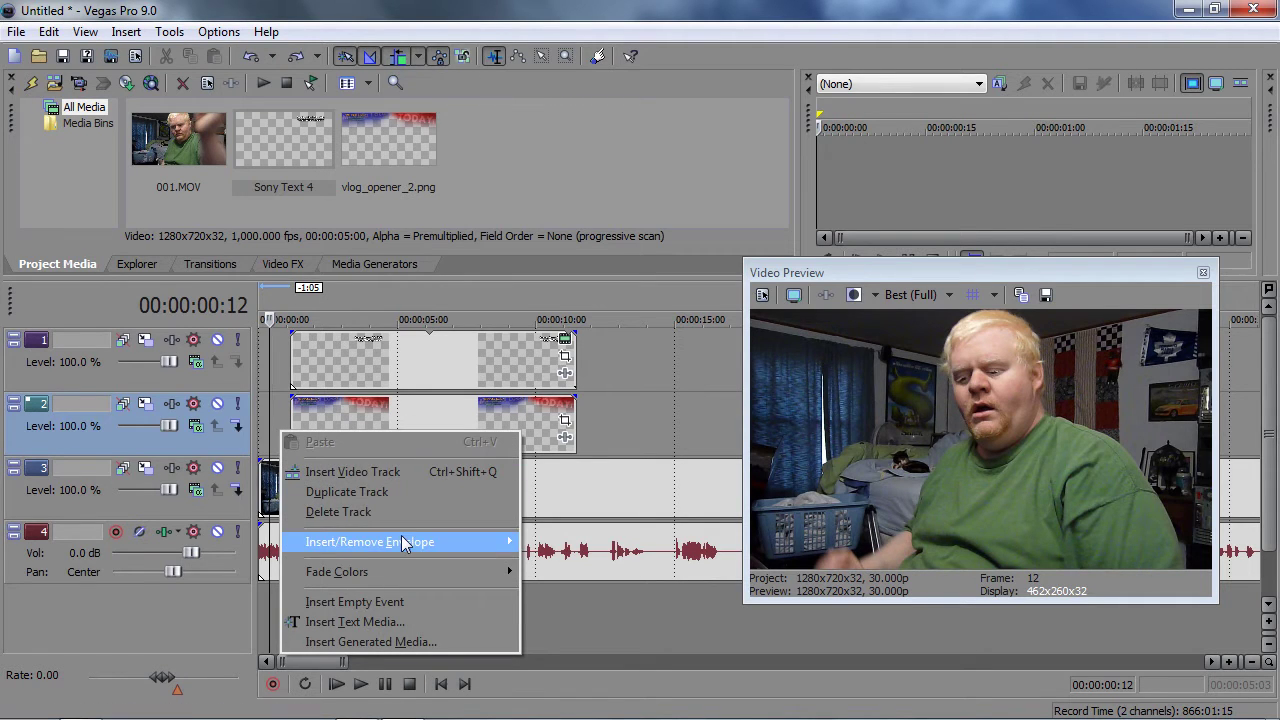
mouse_move(405, 542)
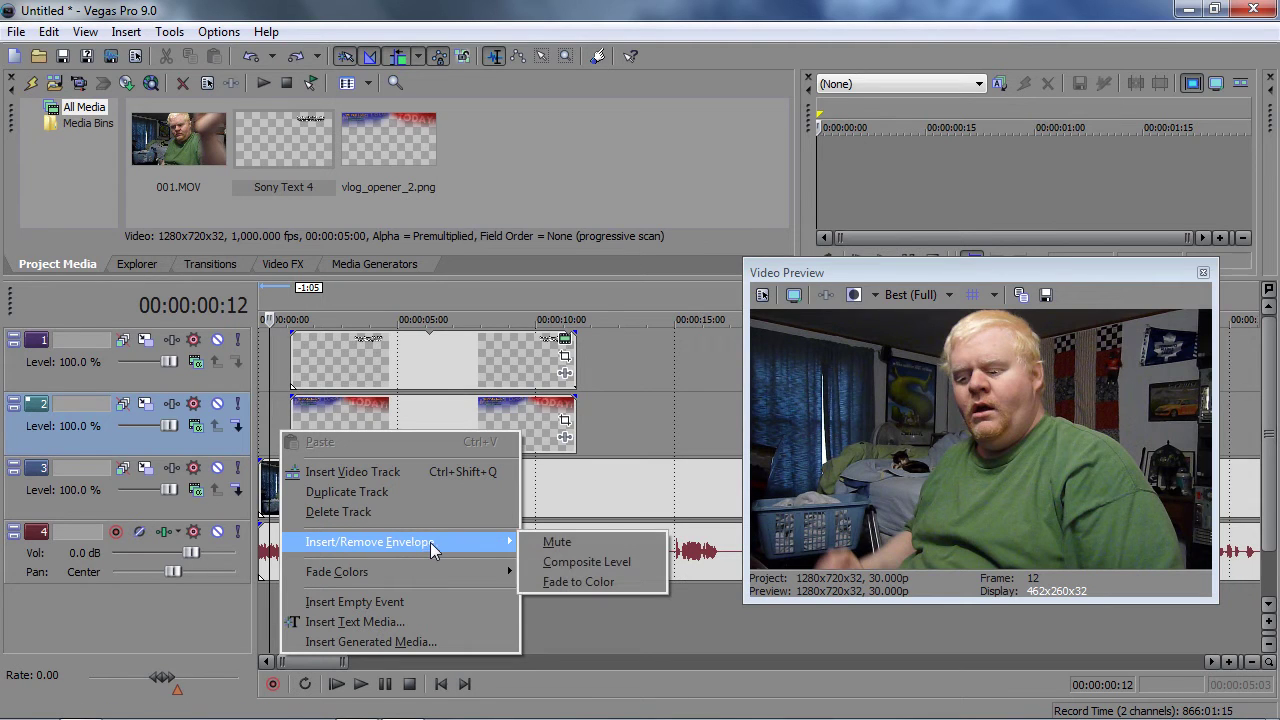
left_click(586, 563)
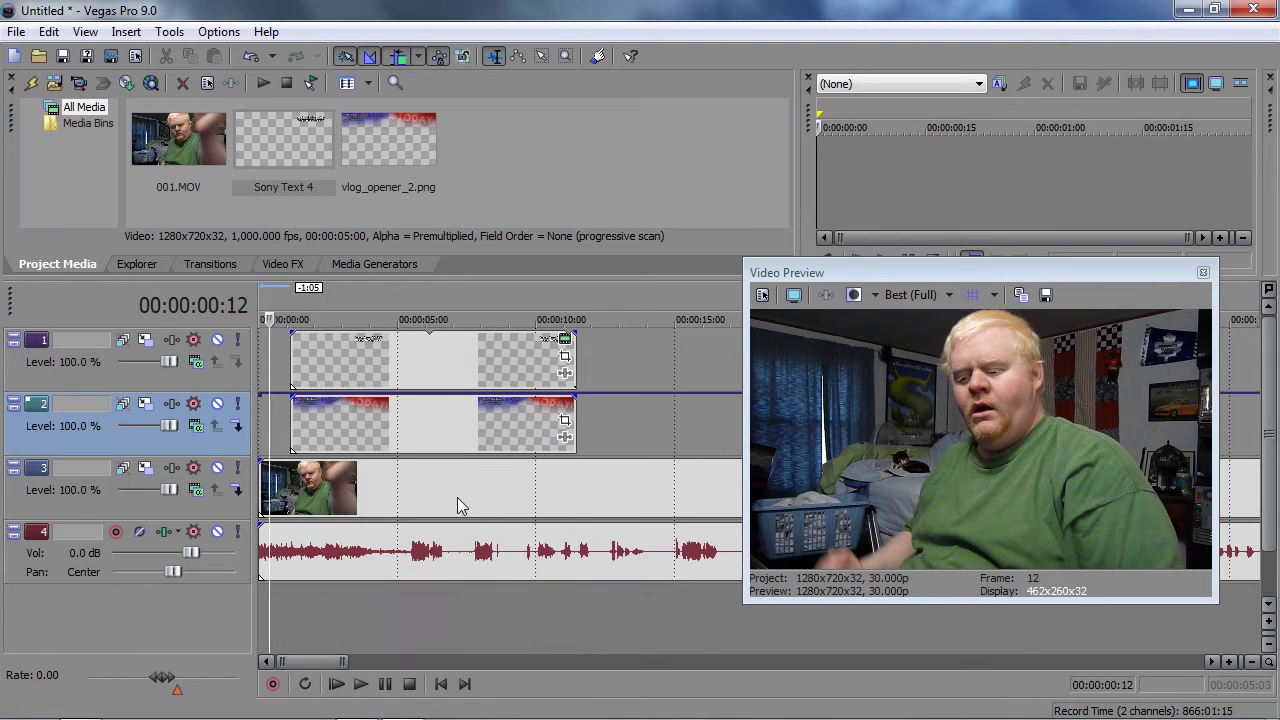
right_click(276, 366)
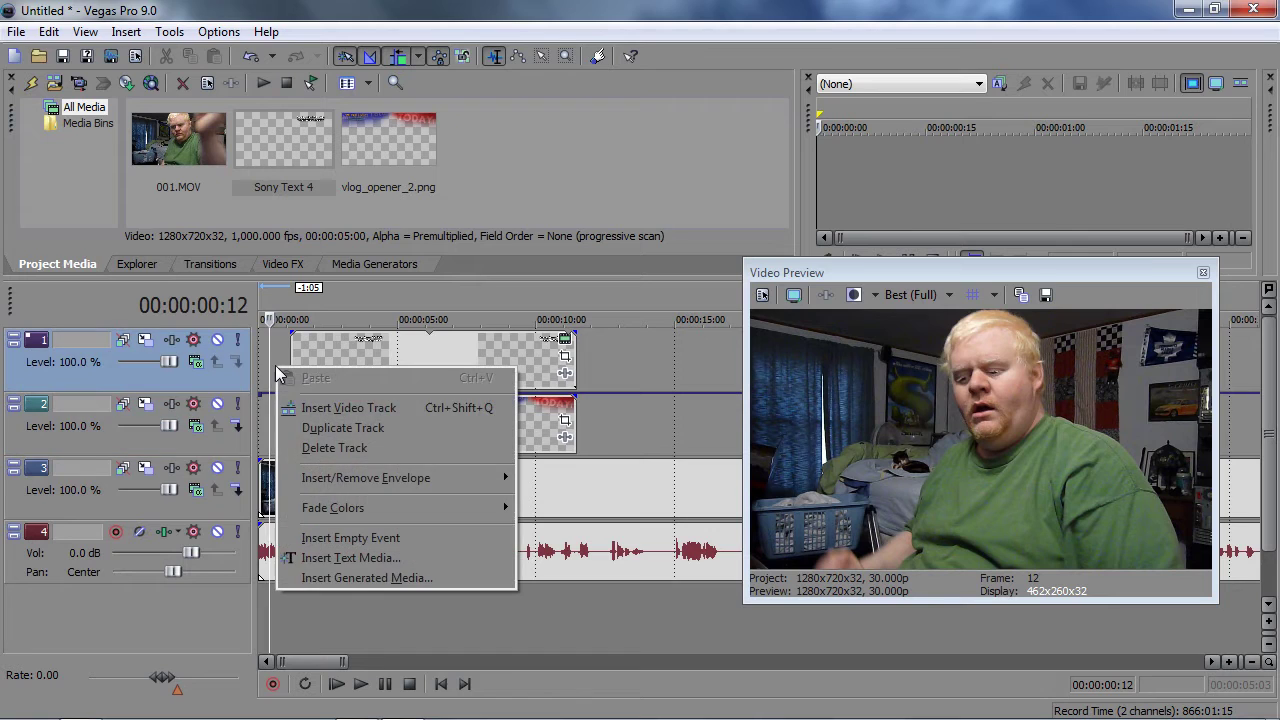
mouse_move(446, 478)
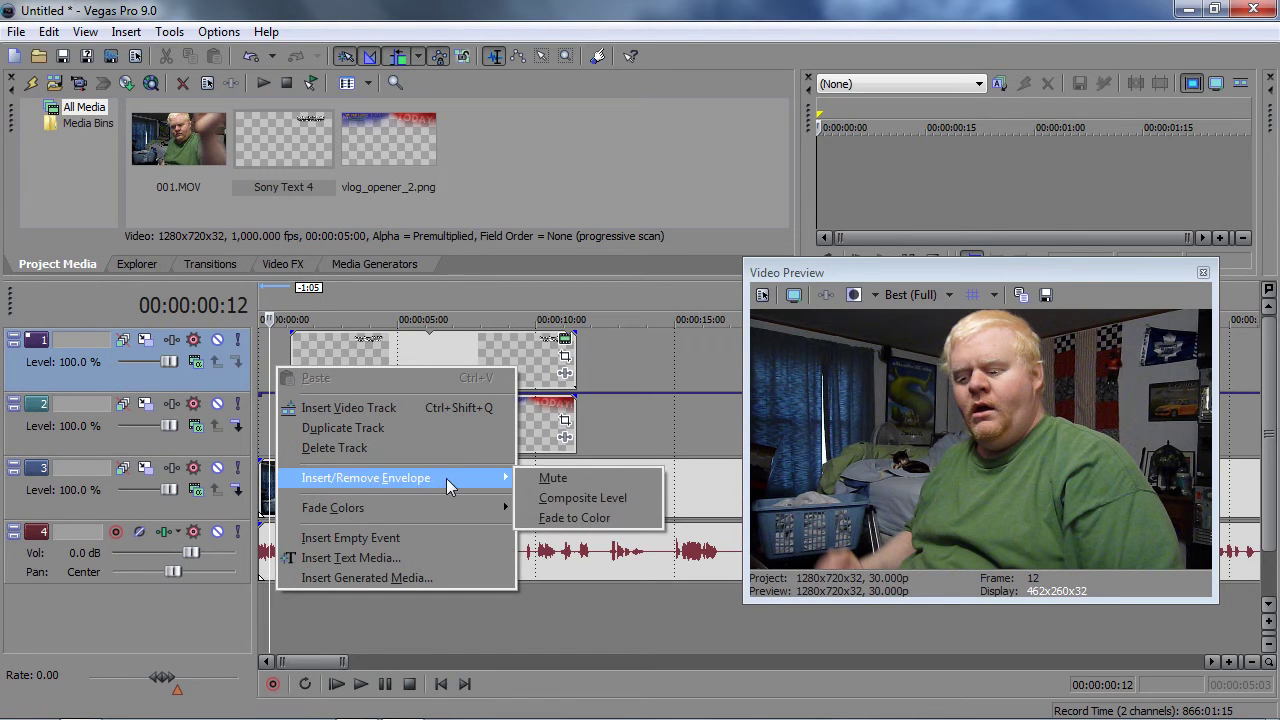
left_click(578, 500)
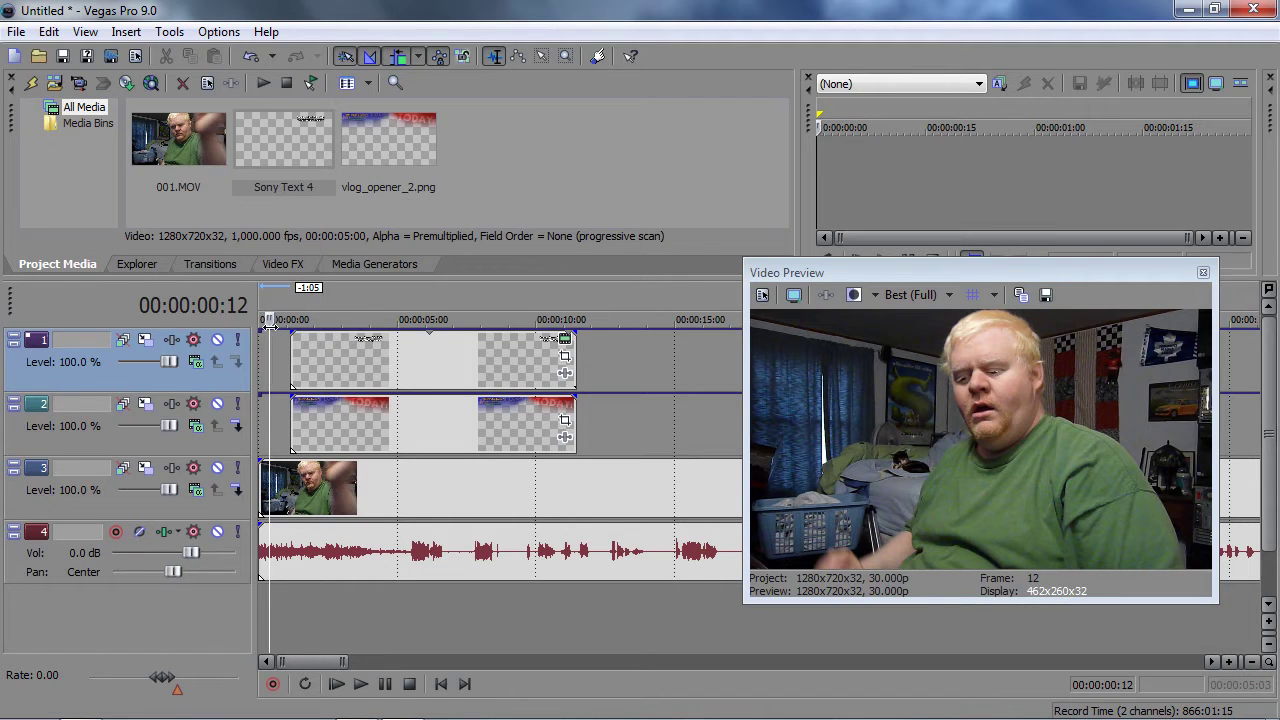
left_click_drag(283, 397, 283, 456)
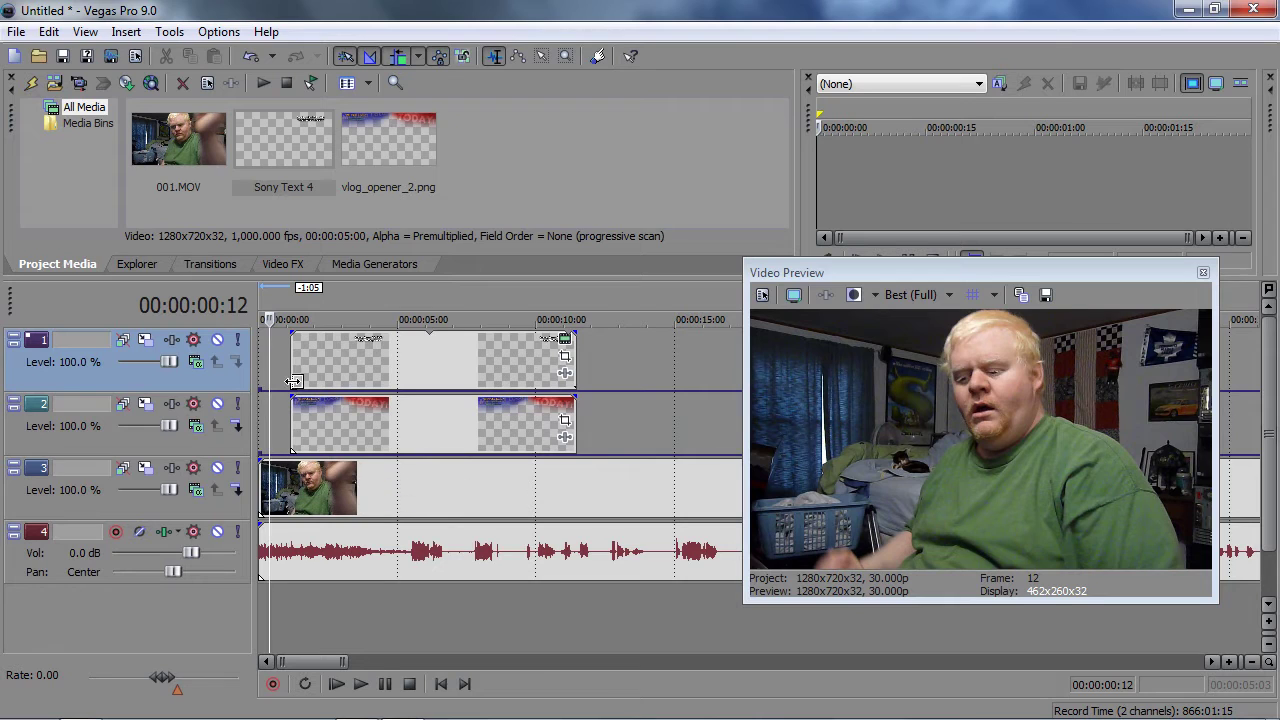
Step: Fade the opener image in from 00:00:01:04 to 00:00:01:29 and out from 00:00:10:14 to 00:00:11:09 with composite envelope points
left_click(292, 458)
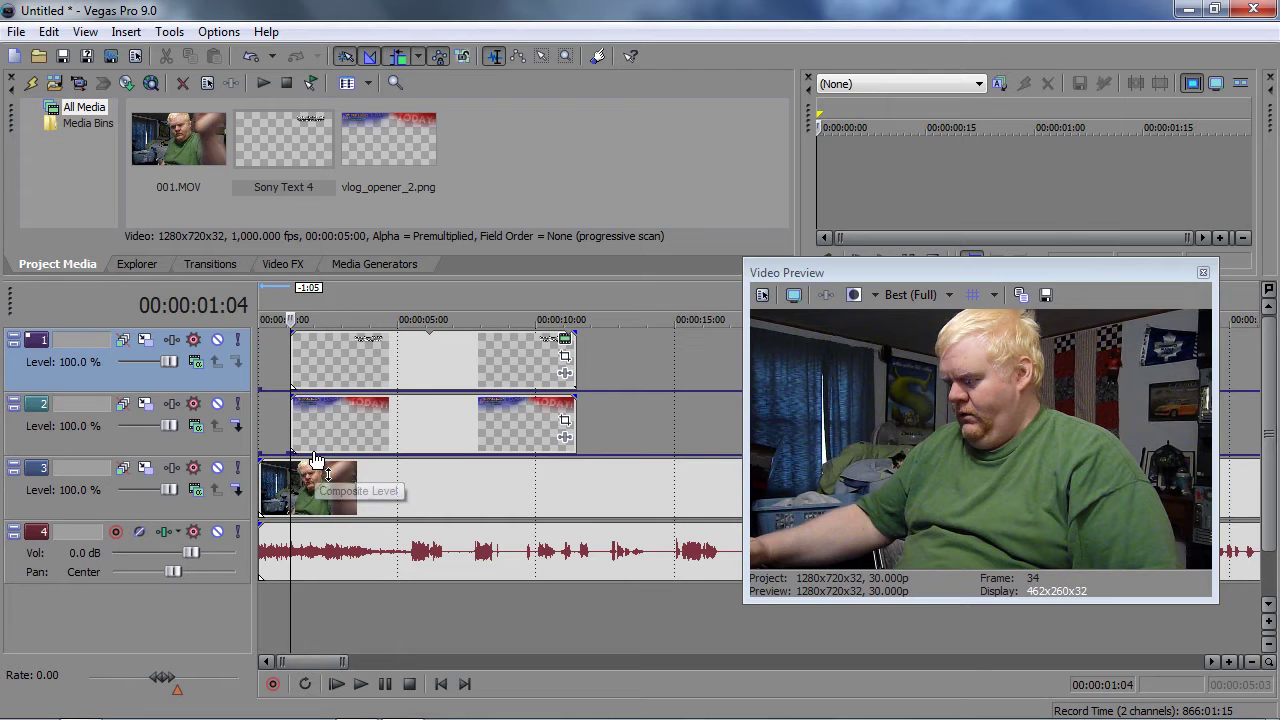
left_click(315, 458)
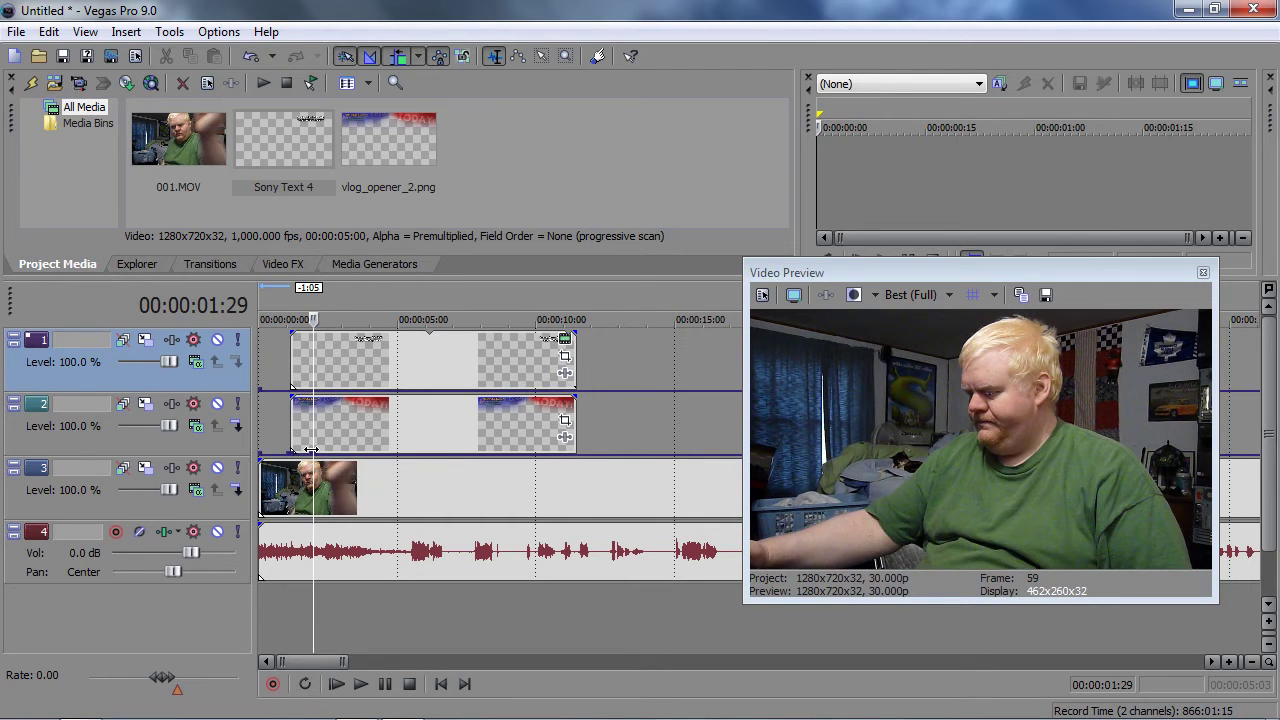
left_click_drag(311, 449, 311, 395)
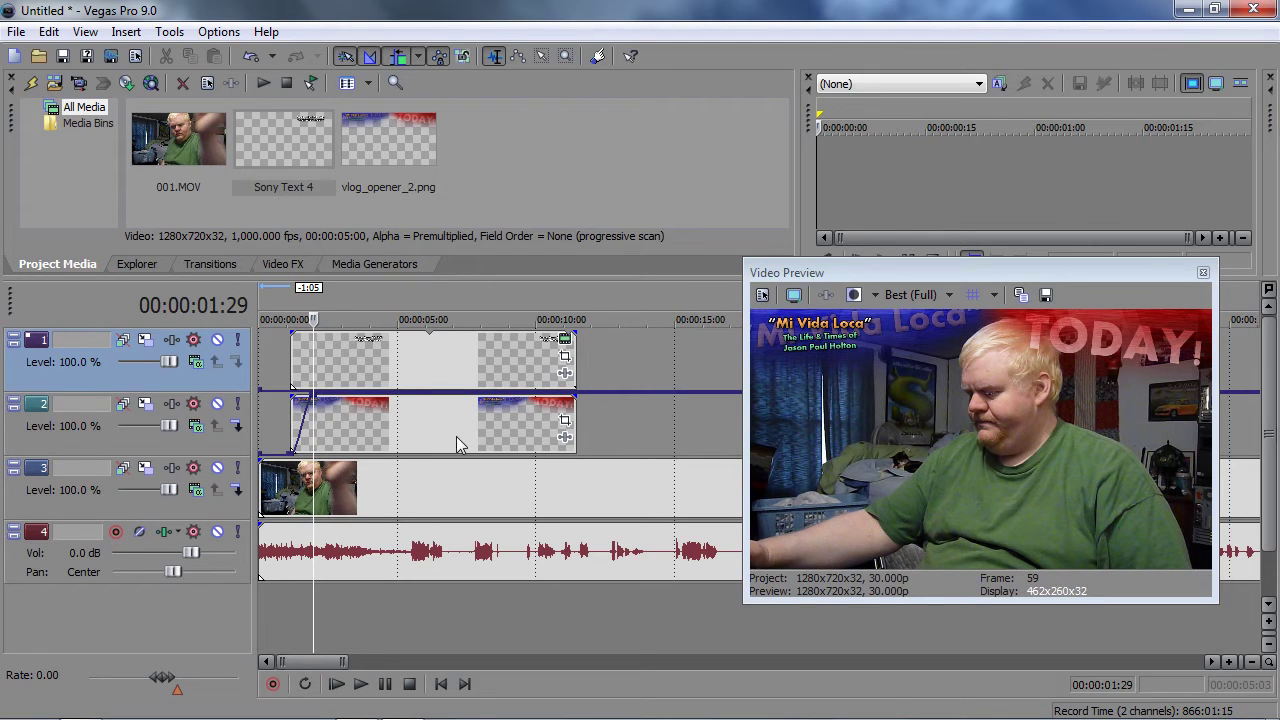
left_click(550, 404)
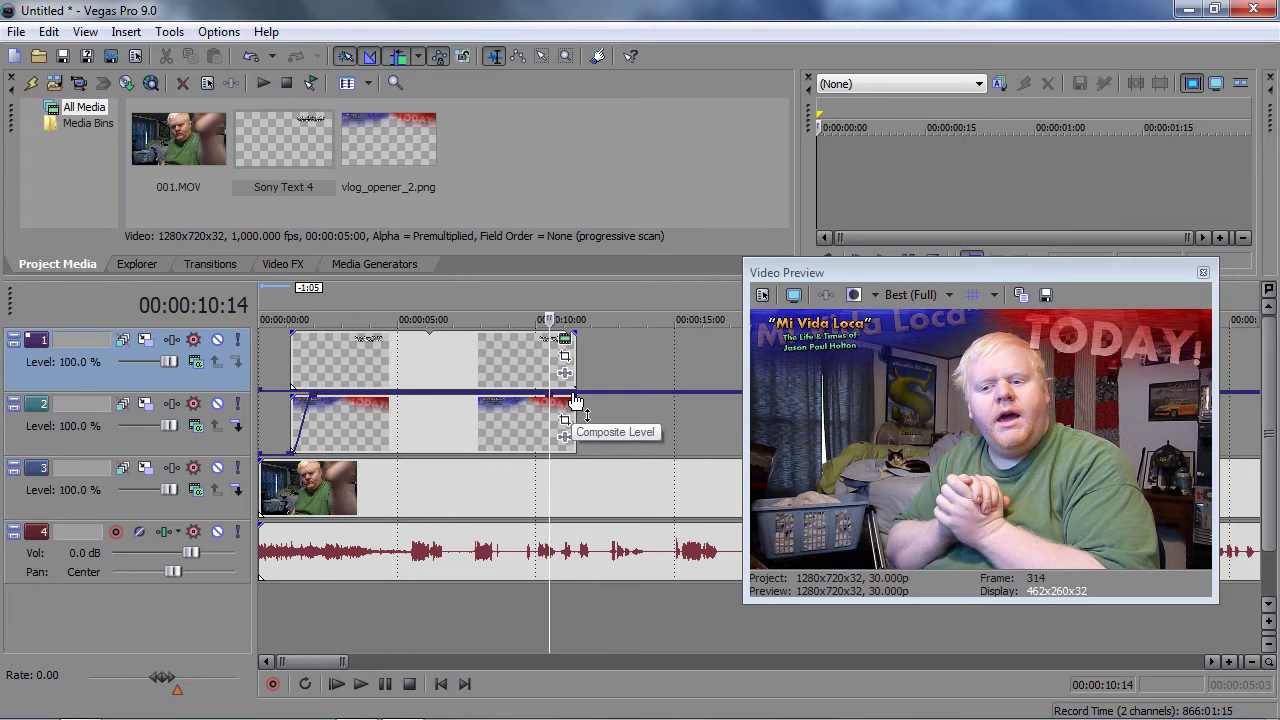
left_click(574, 402)
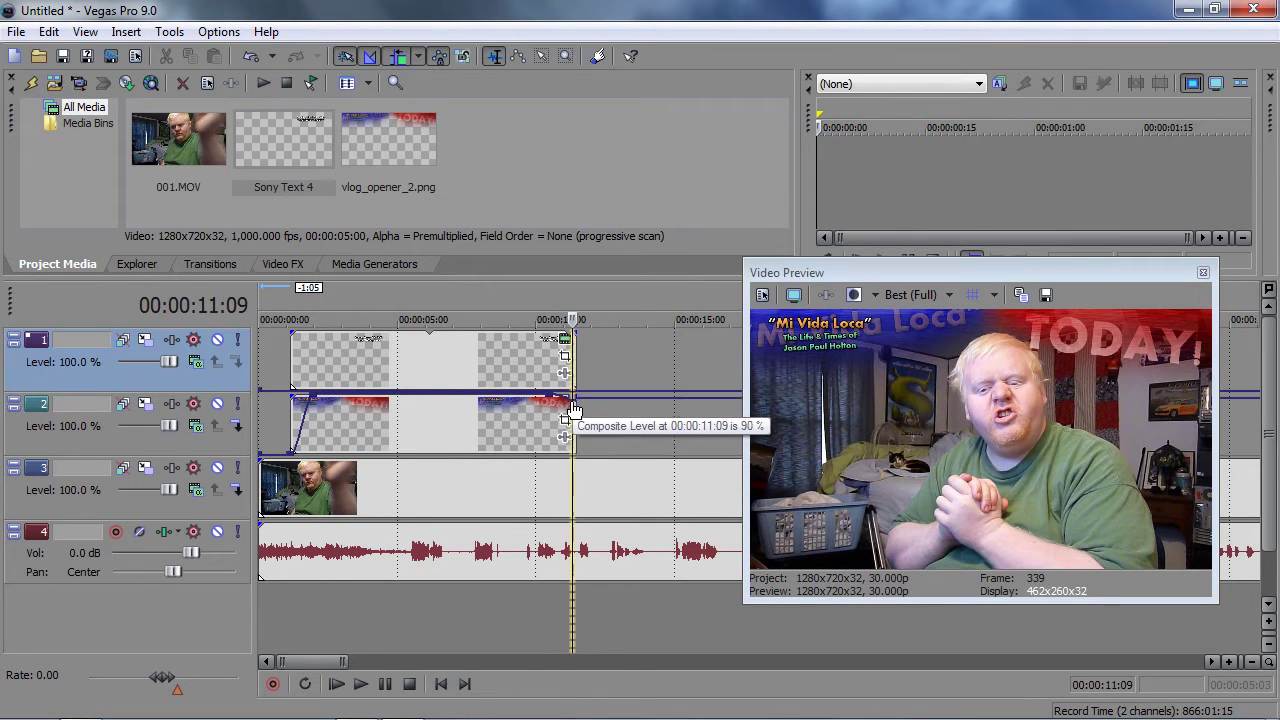
left_click_drag(574, 410, 568, 478)
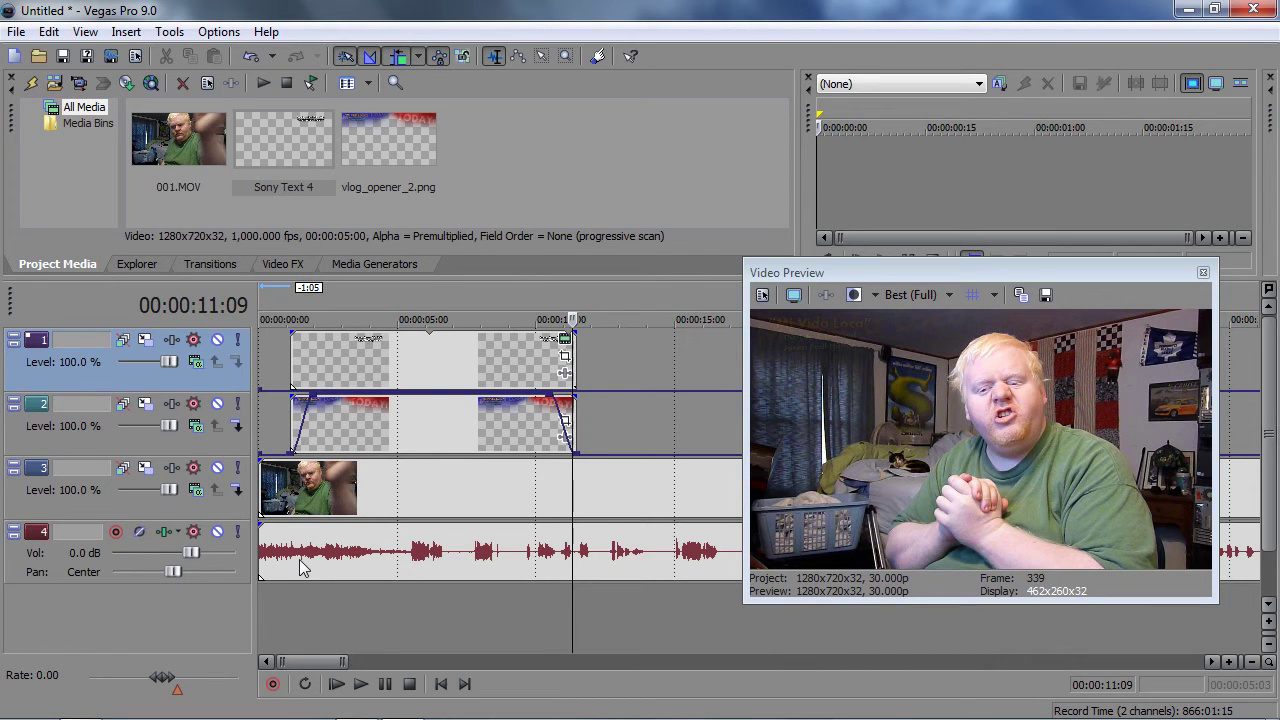
Step: Play the opener image's fade-in and fade-out starting at 00:00:00:14, and stop with the cursor at 00:00:10:04
left_click(271, 616)
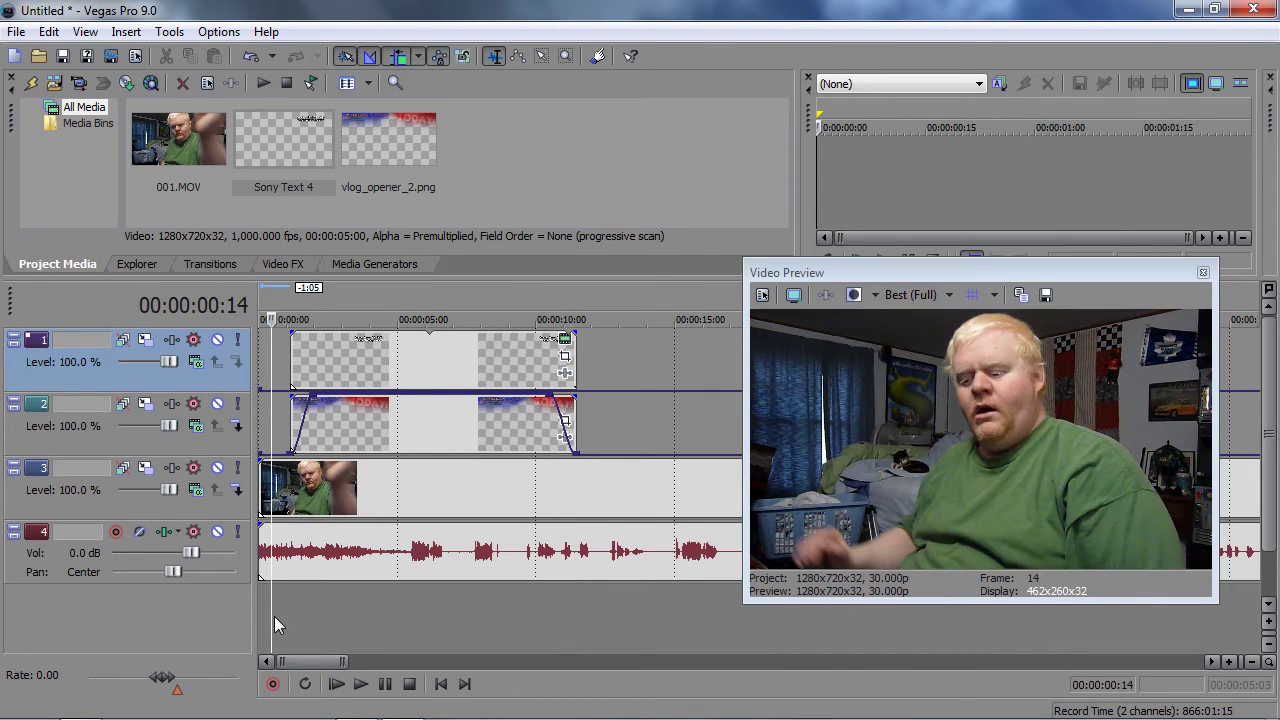
left_click(362, 685)
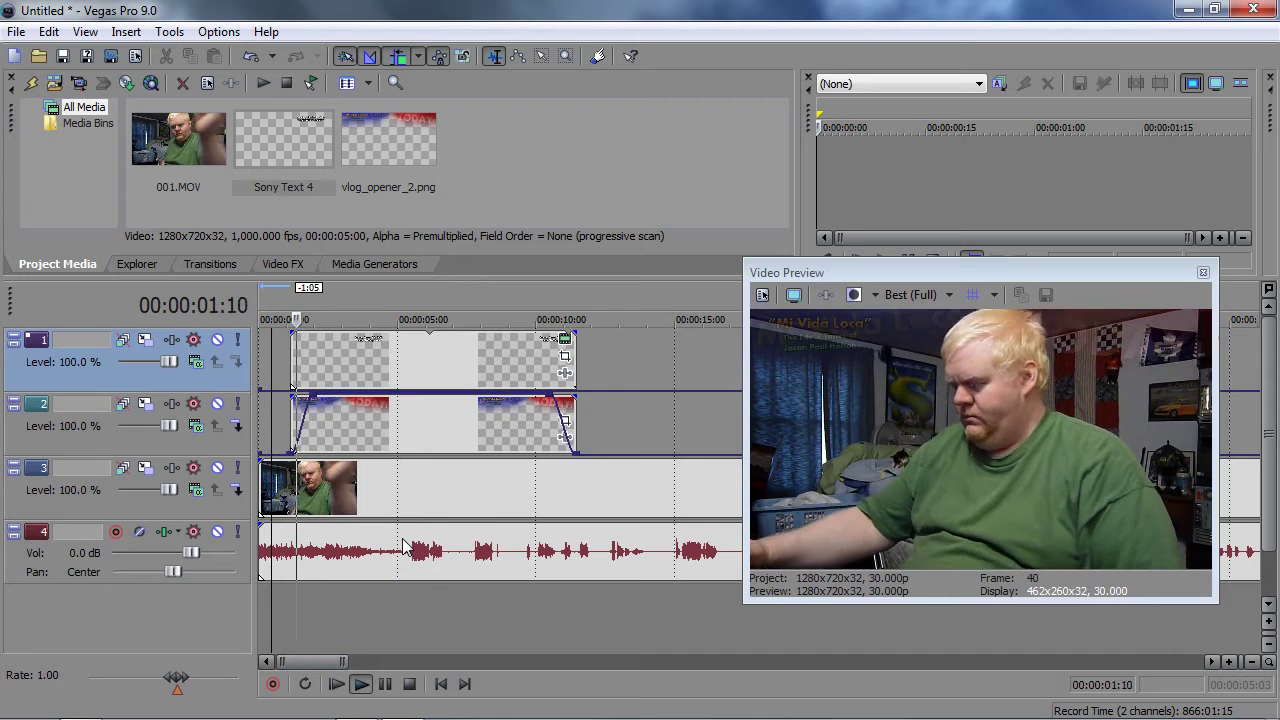
left_click(540, 629)
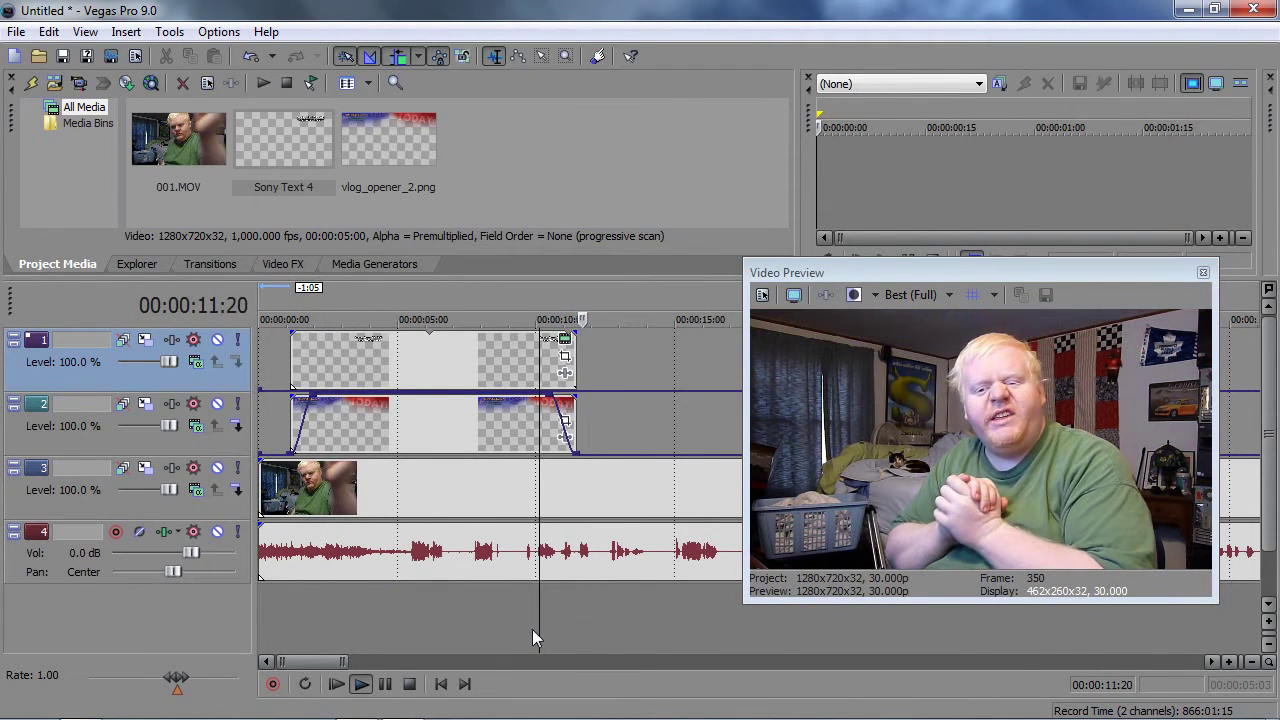
left_click(409, 684)
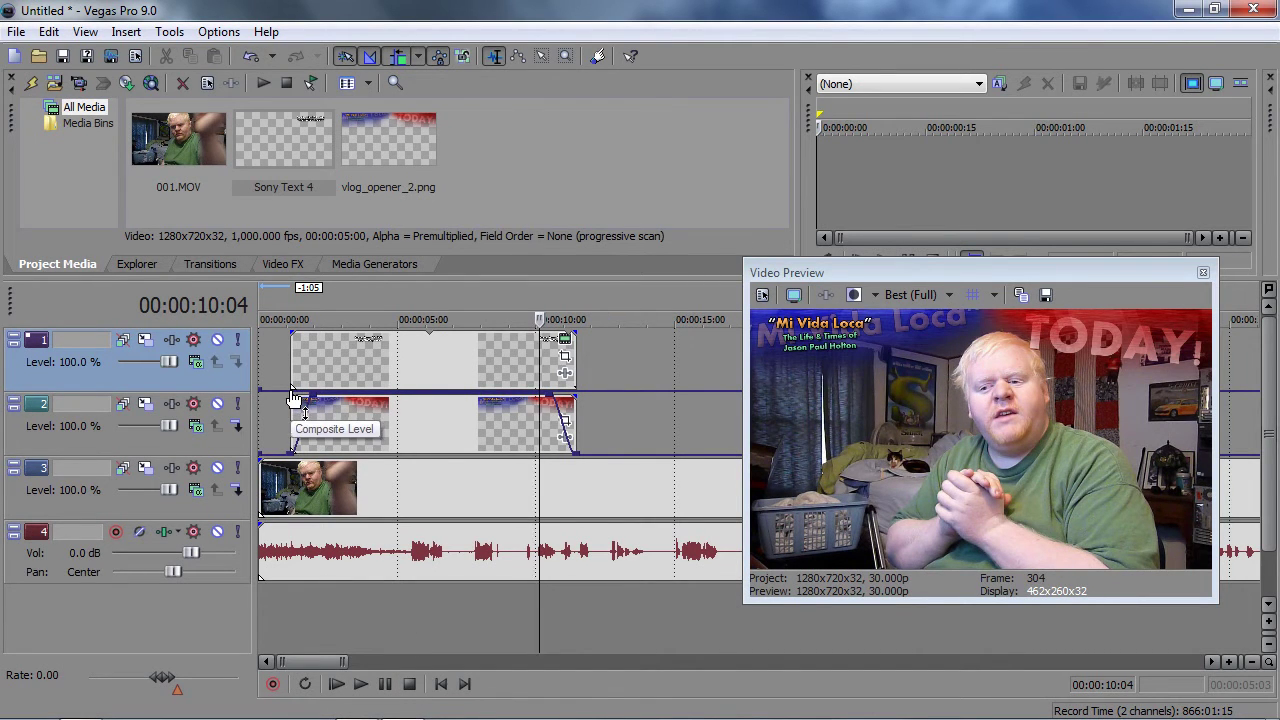
Step: Shape the text track's composite envelope to fade in from 00:00:01:04 to 00:00:01:27 and fade out to 0% at 00:00:11:09
left_click_drag(295, 398, 312, 396)
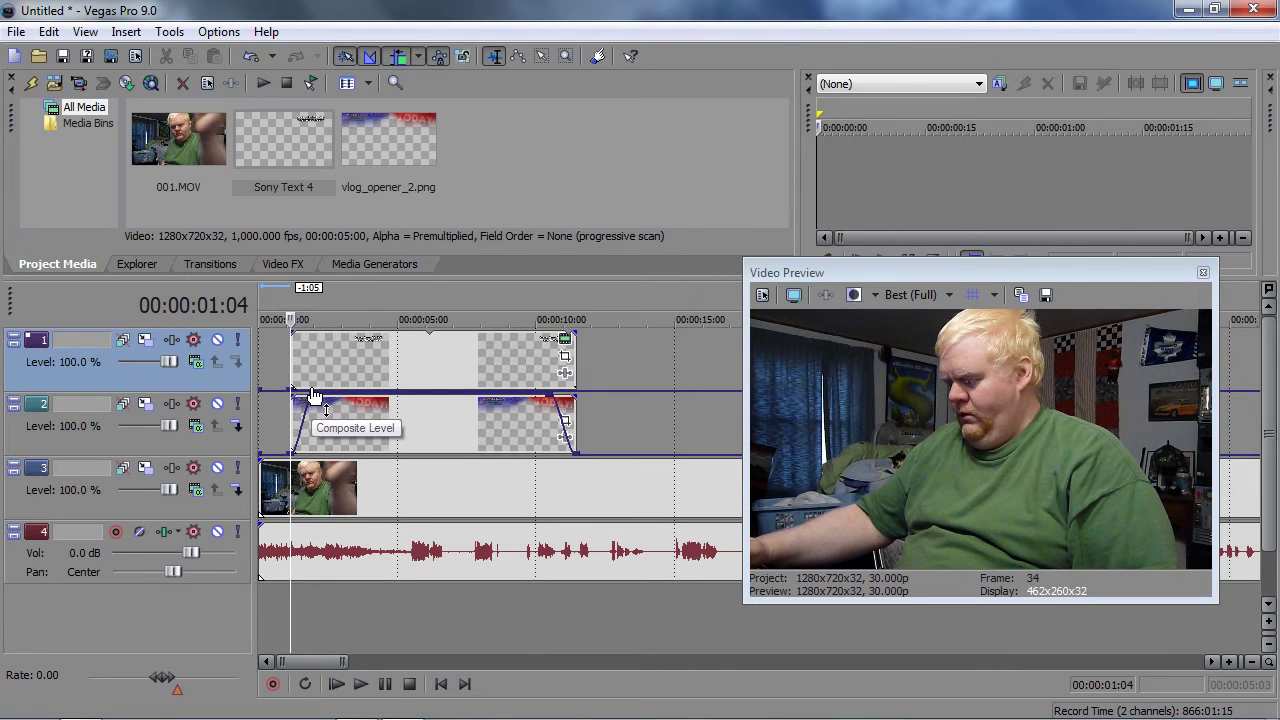
left_click(311, 410)
left_click_drag(292, 331, 313, 325)
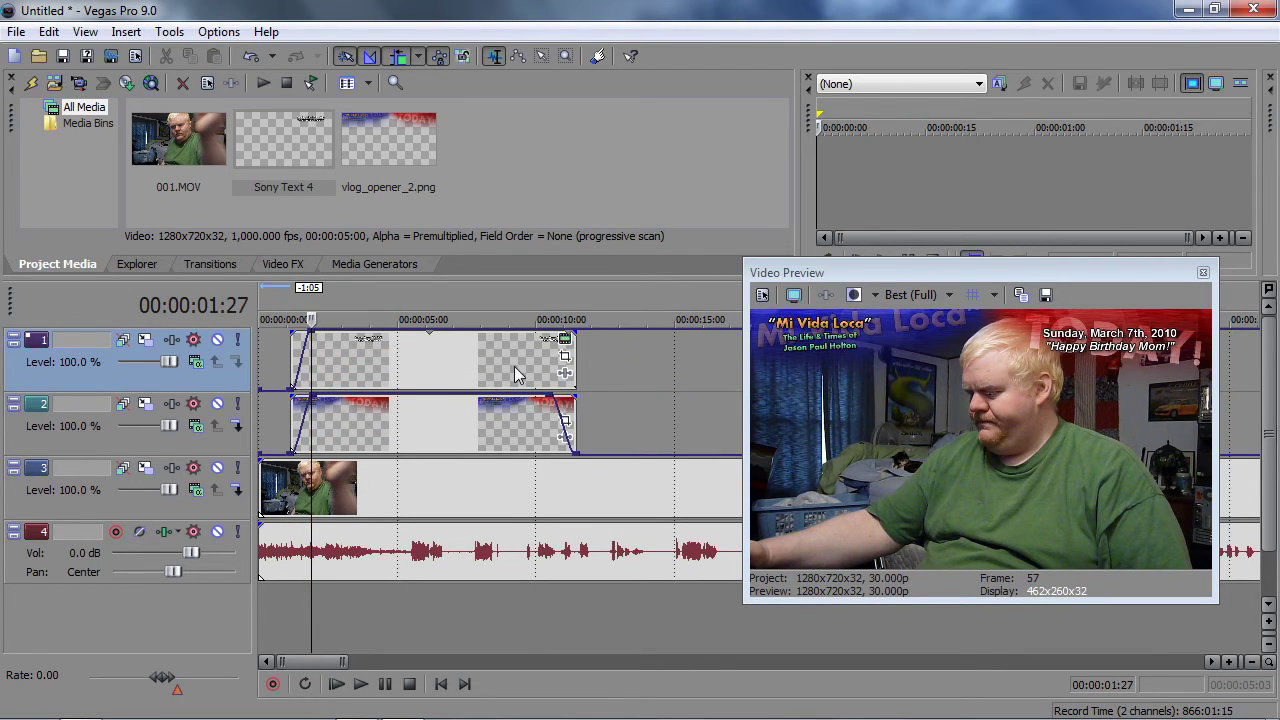
left_click(558, 340)
left_click(575, 340)
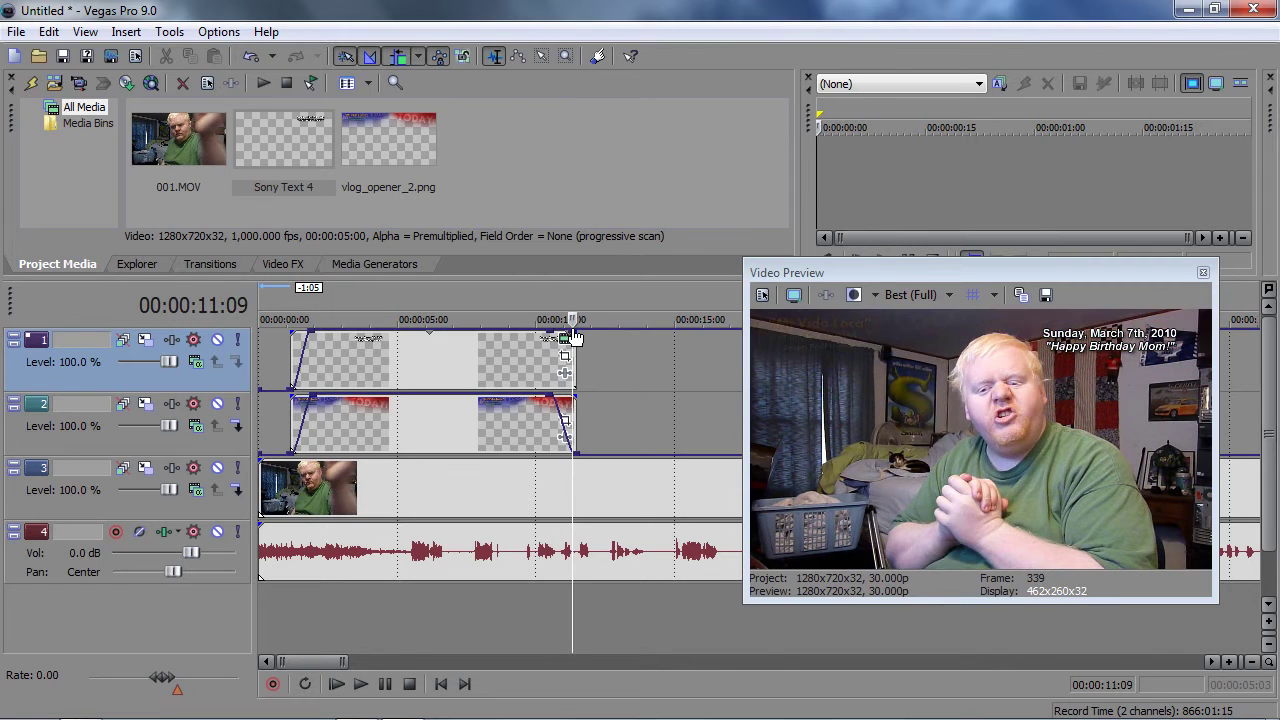
left_click_drag(572, 338, 585, 412)
Step: Play the timeline from 00:00:00:13 to review the fades of both overlays, and stop with the cursor at 00:00:08:13
left_click(270, 630)
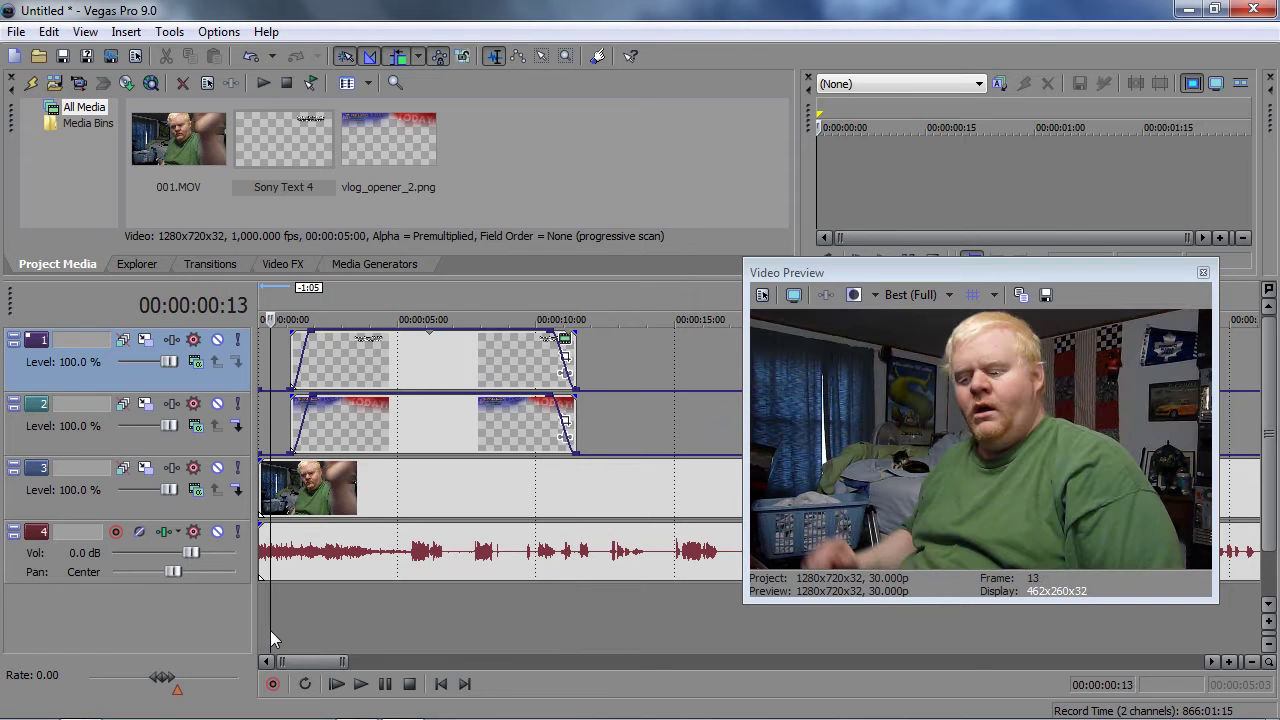
left_click(361, 684)
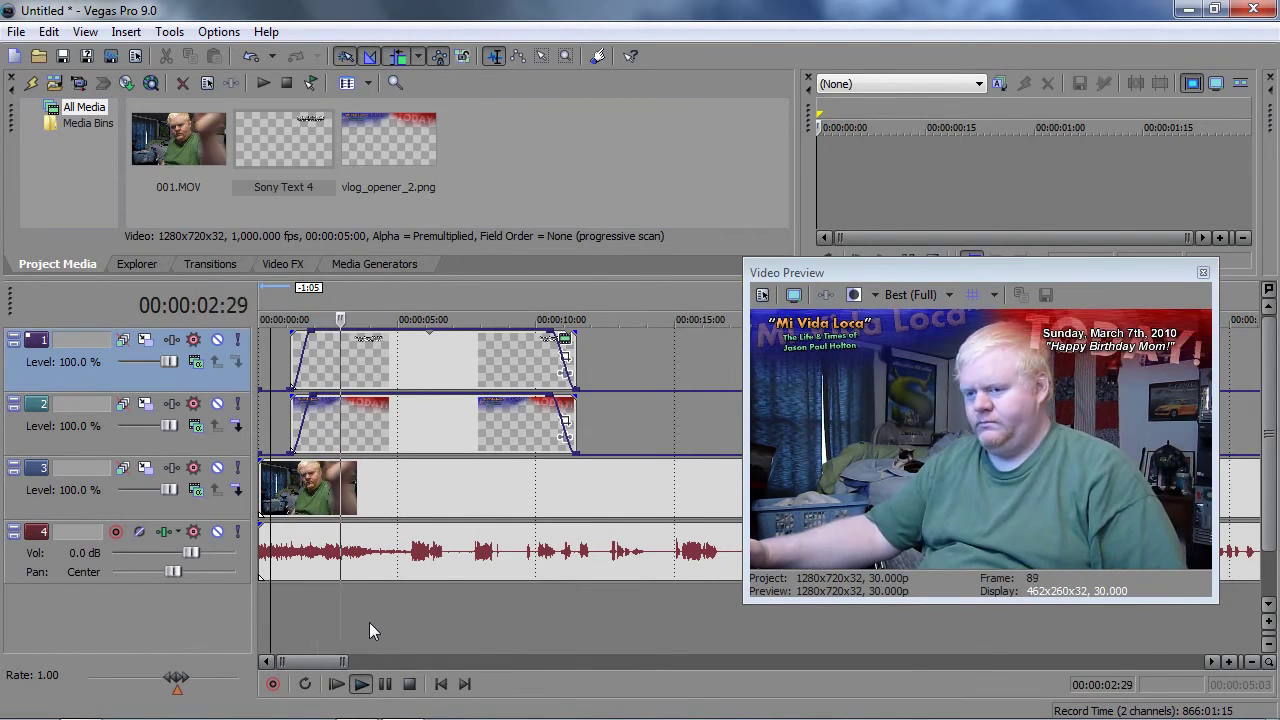
left_click(494, 627)
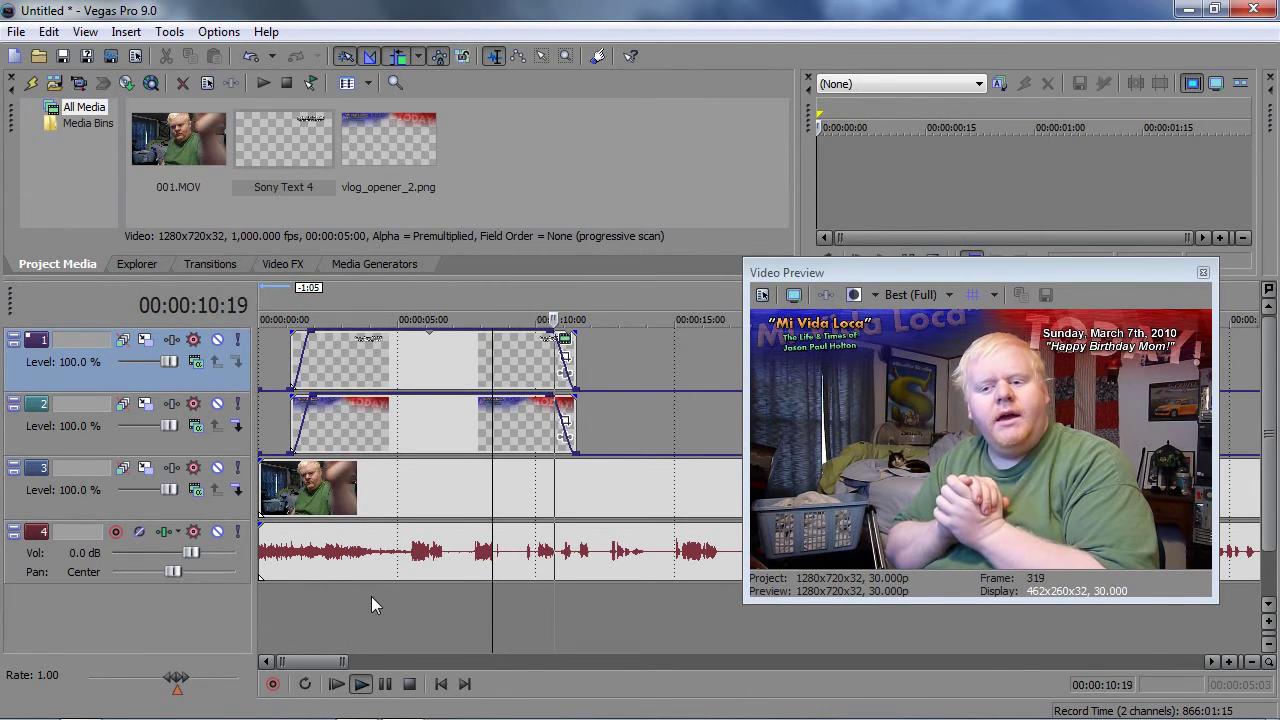
left_click(409, 684)
Step: Switch to Windows Explorer, find ytfb_banner.png in the Documents library, view the image and close the viewer
mouse_move(311, 662)
left_mouse_down()
mouse_move(328, 665)
mouse_move(322, 655)
left_mouse_up()
key("alt+Tab")
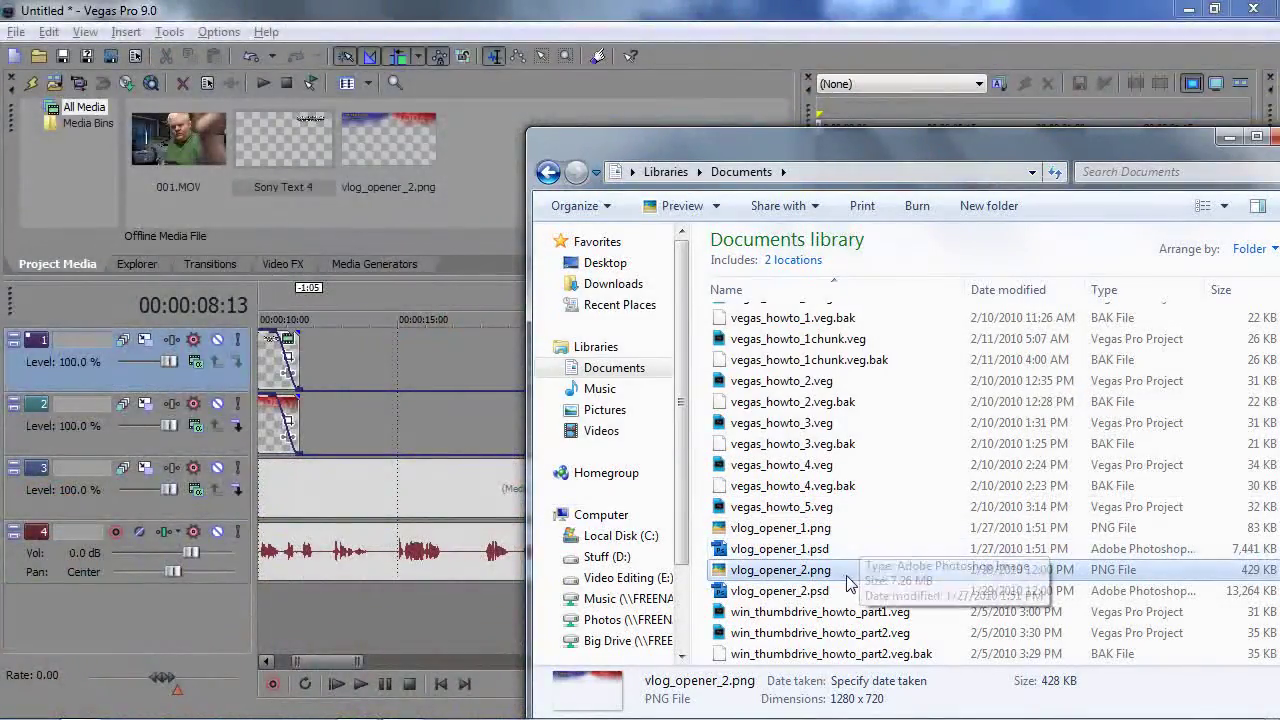
scroll(830, 595, "down", 1)
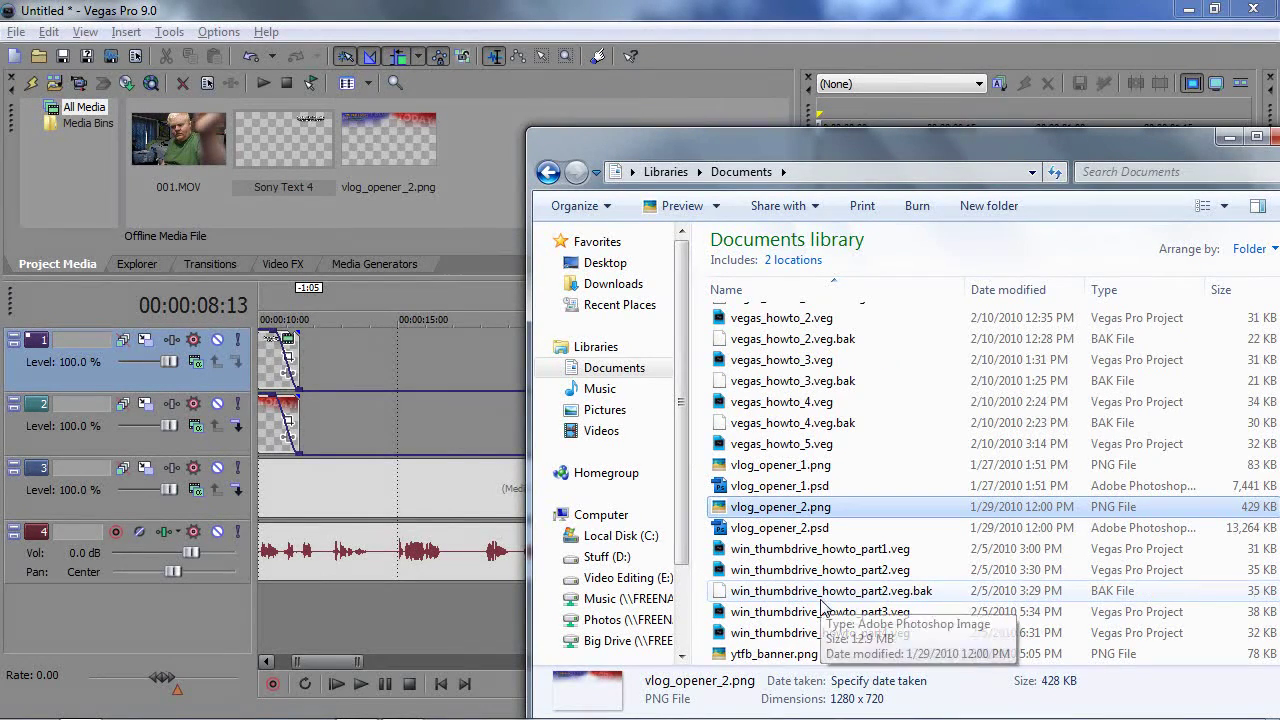
left_click(793, 659)
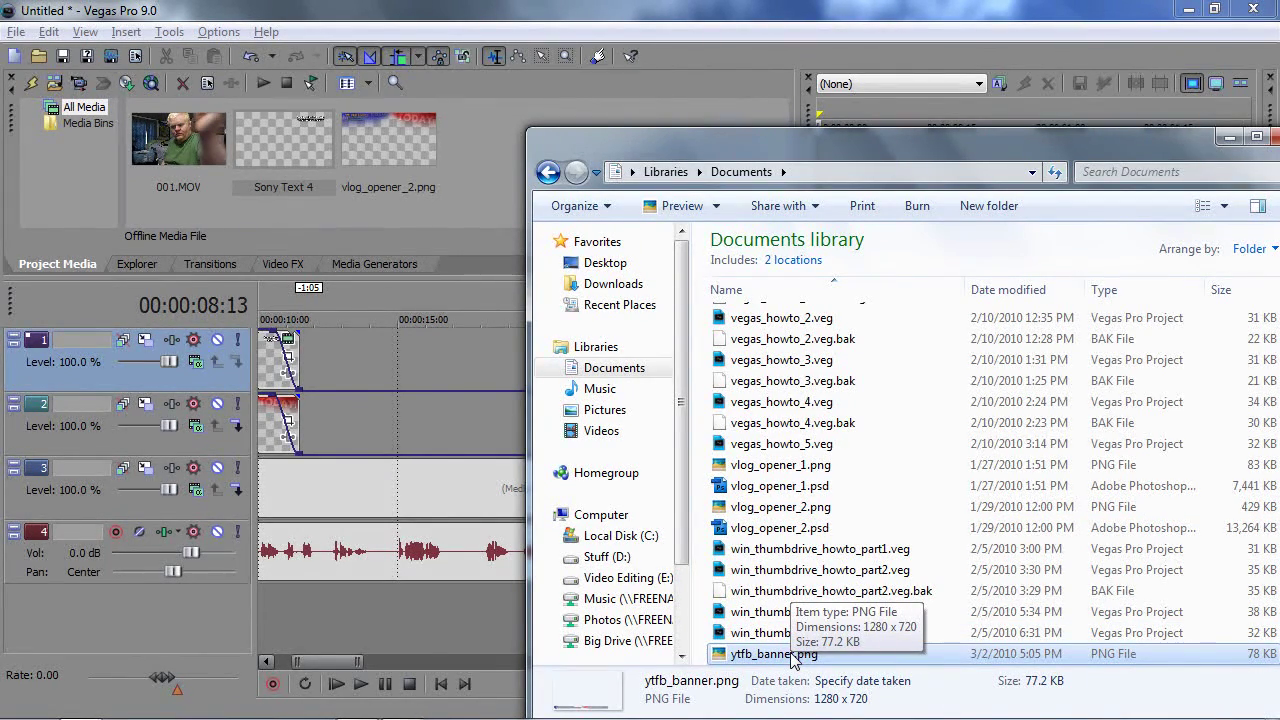
double_click(791, 655)
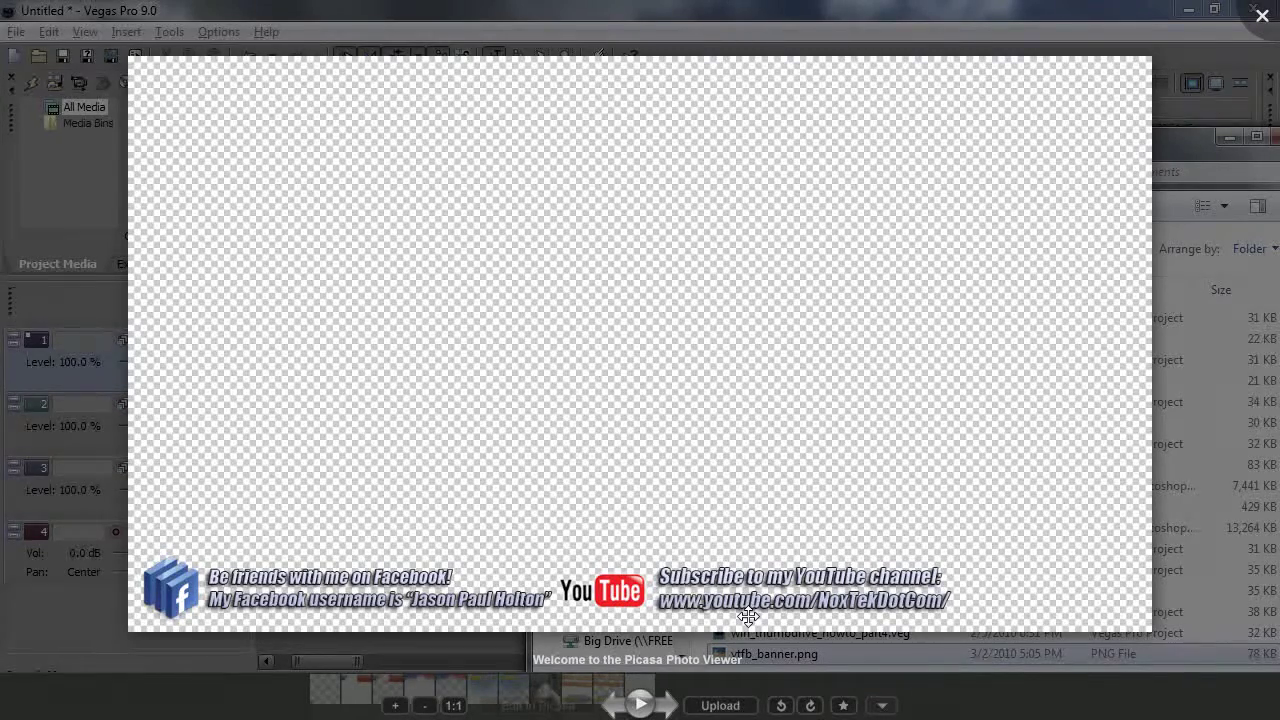
key("Escape")
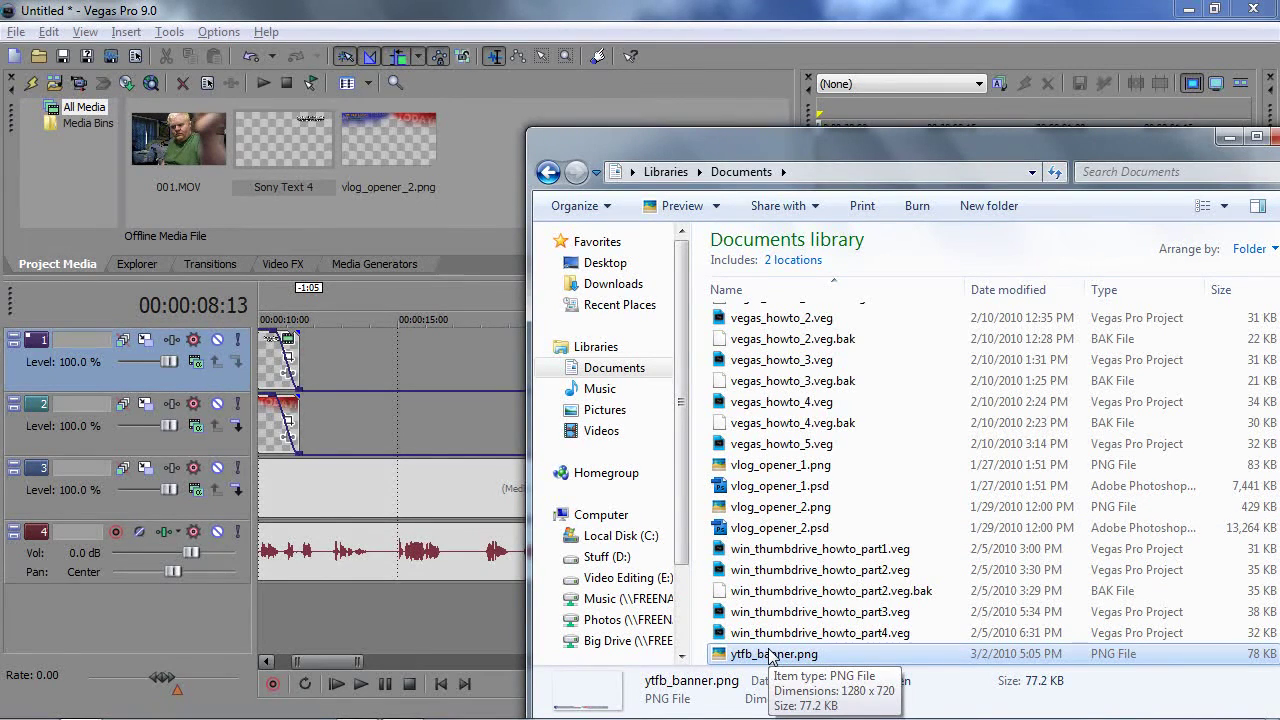
Step: Add ytfb_banner.png to track 2 after the opener image, starting at about 14 seconds, and put the cursor at 00:00:14:23
left_click_drag(770, 655, 352, 397)
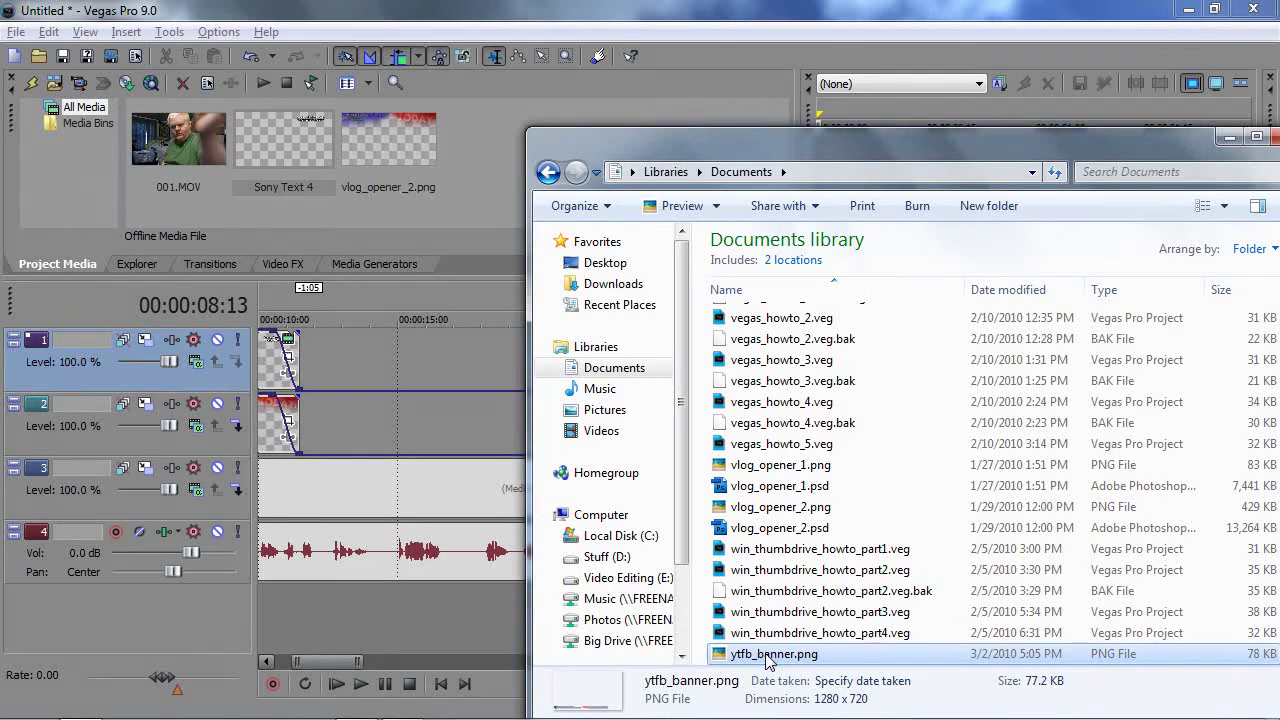
left_click_drag(768, 656, 343, 440)
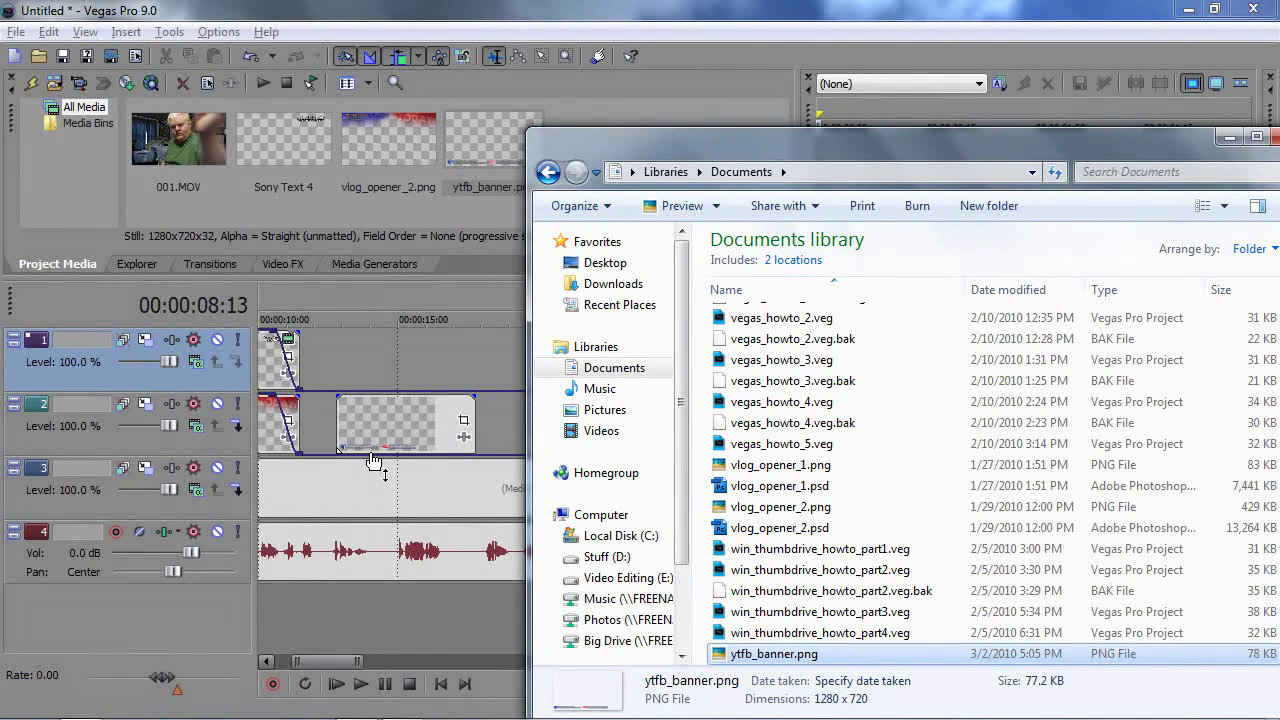
left_click(373, 462)
left_click(424, 608)
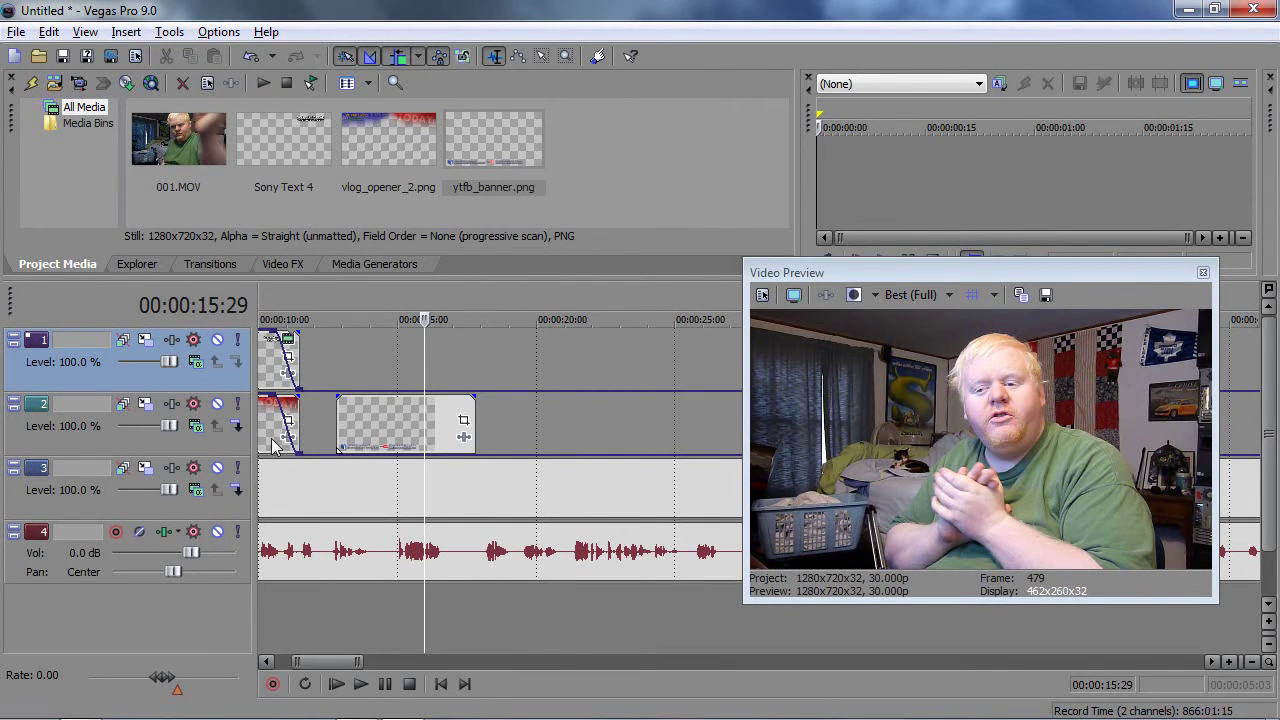
left_click_drag(339, 446, 372, 446)
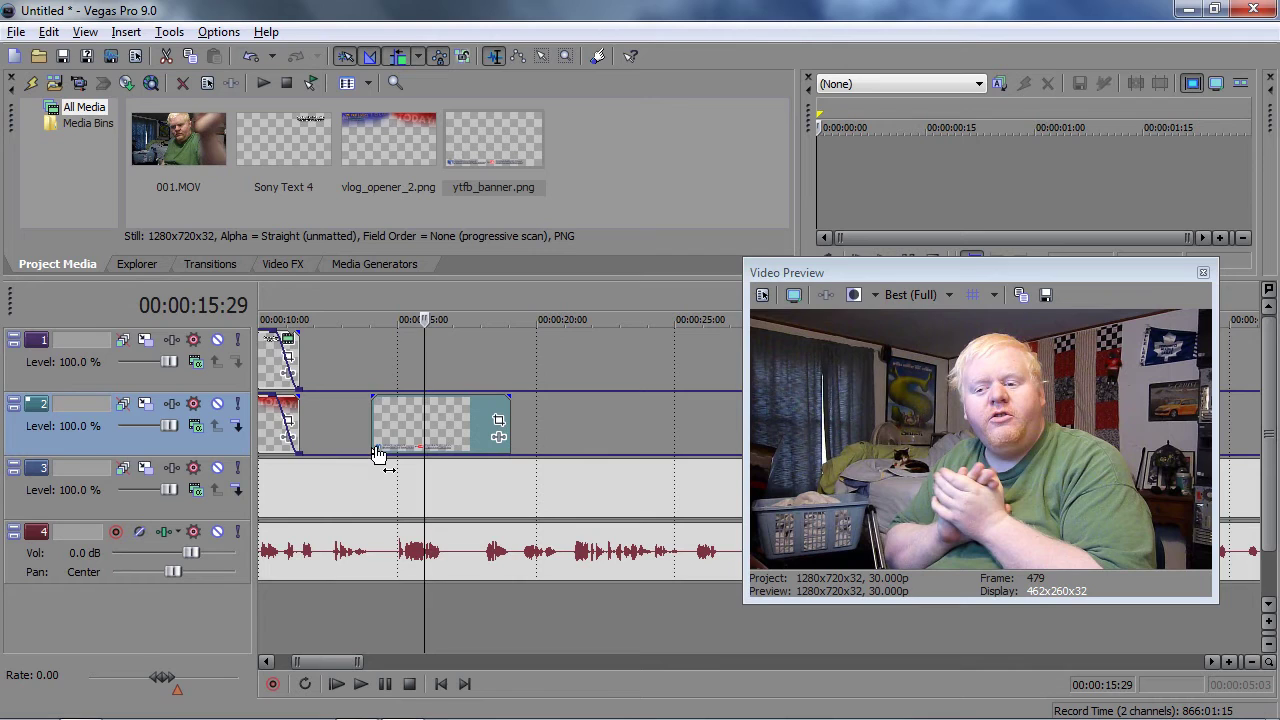
left_click(478, 621)
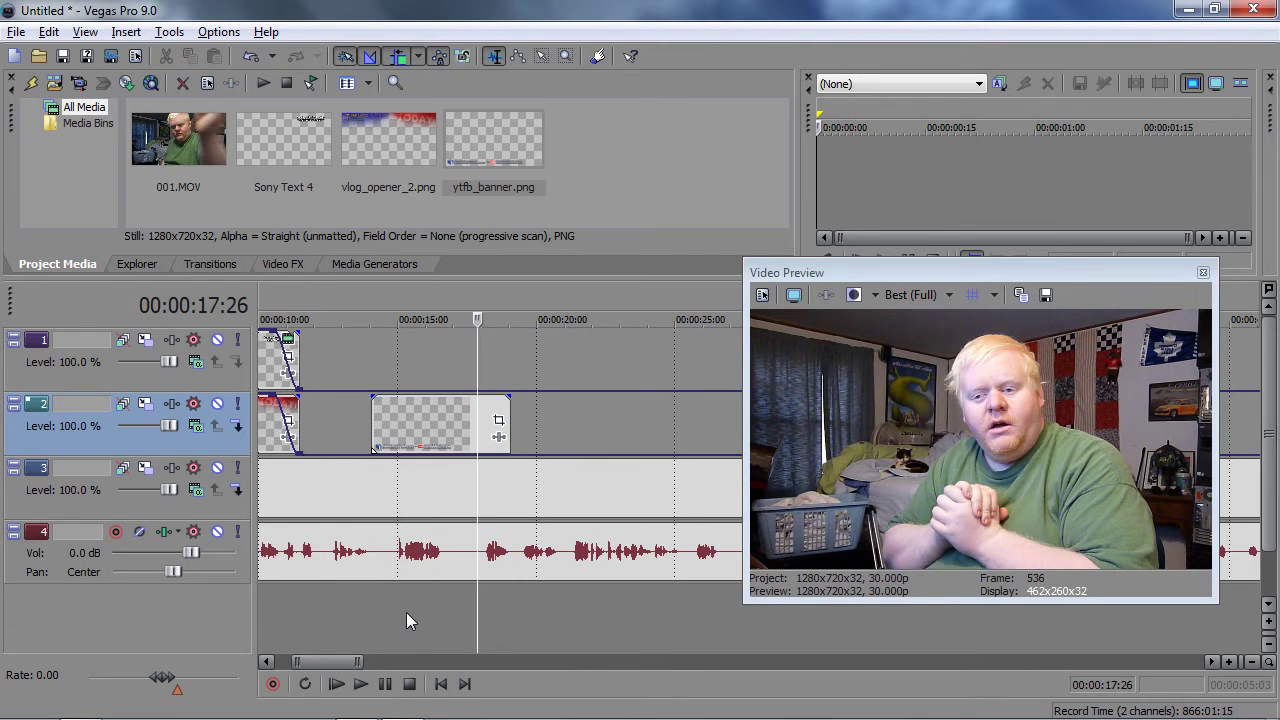
left_click(392, 589)
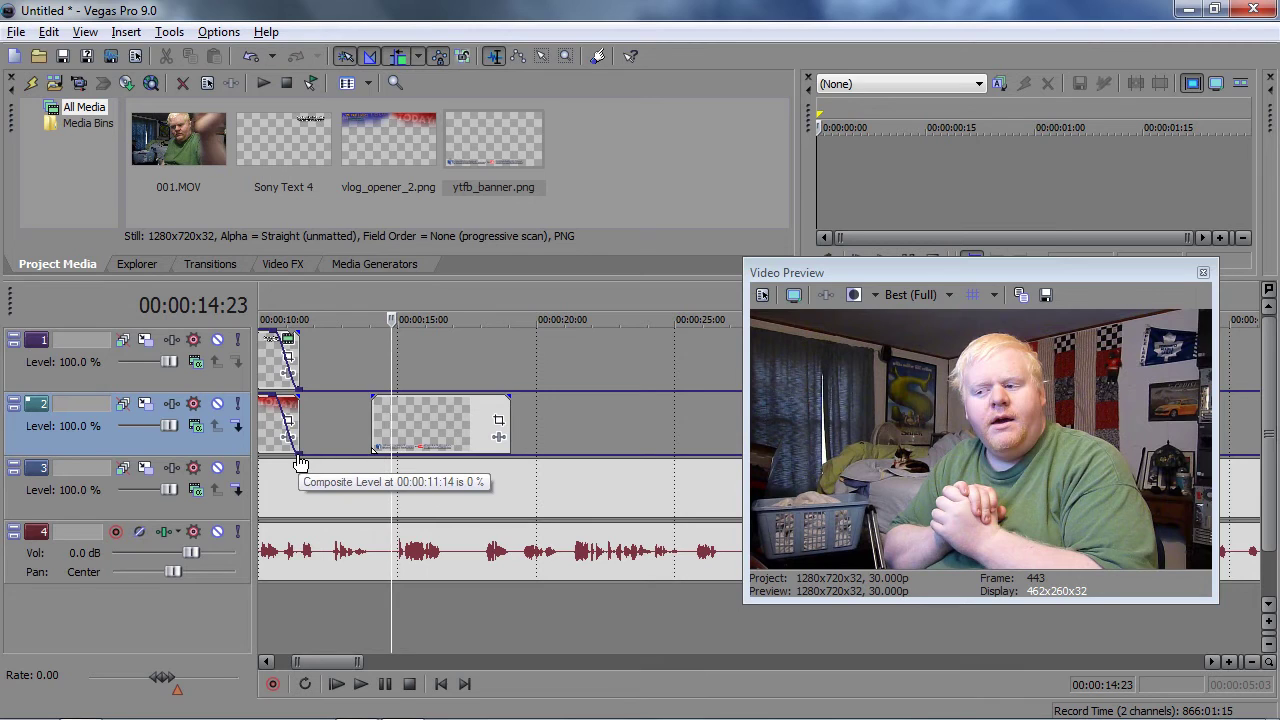
Step: Shape track 2's composite envelope to fade the banner in from its start, rising from 0% to 100% at 00:00:15:07
left_click(375, 459)
left_click_drag(398, 460, 407, 390)
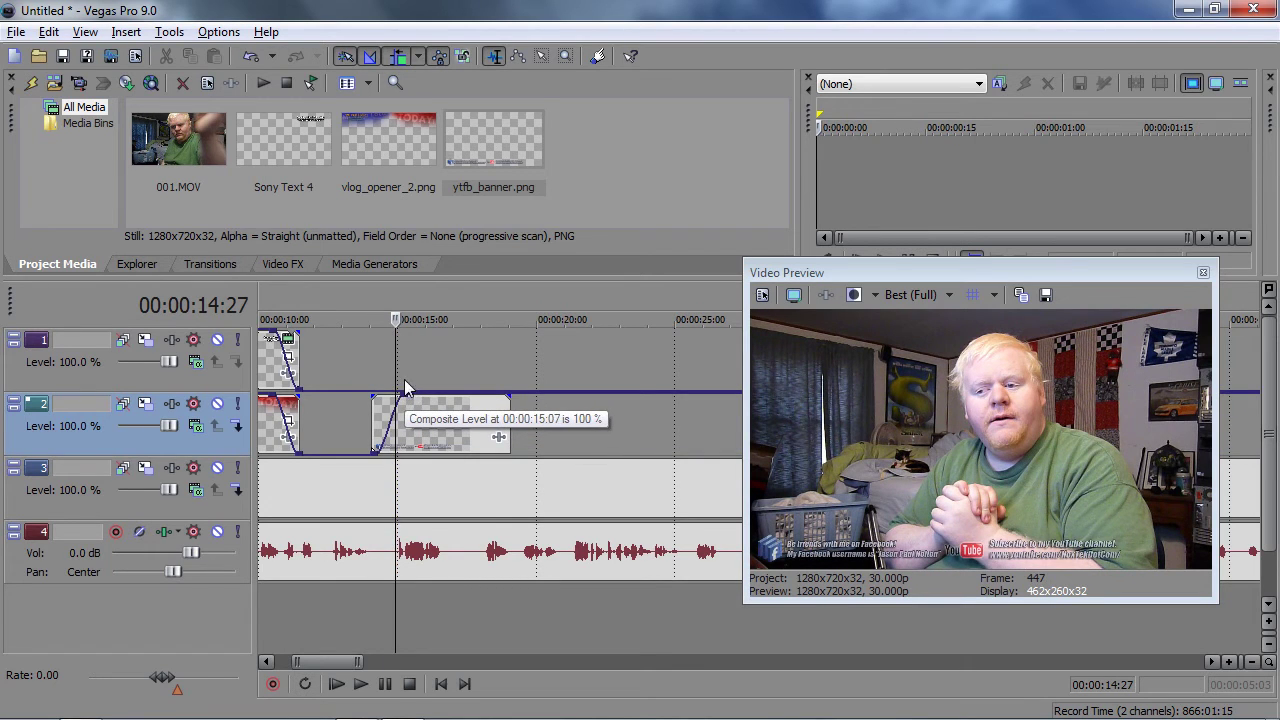
Step: Try to fade the banner out on track 2's composite envelope, dropping from 100% to 0% at about 00:00:19:00
left_click(487, 404)
left_click(509, 404)
left_click_drag(511, 404, 514, 481)
left_click(518, 478)
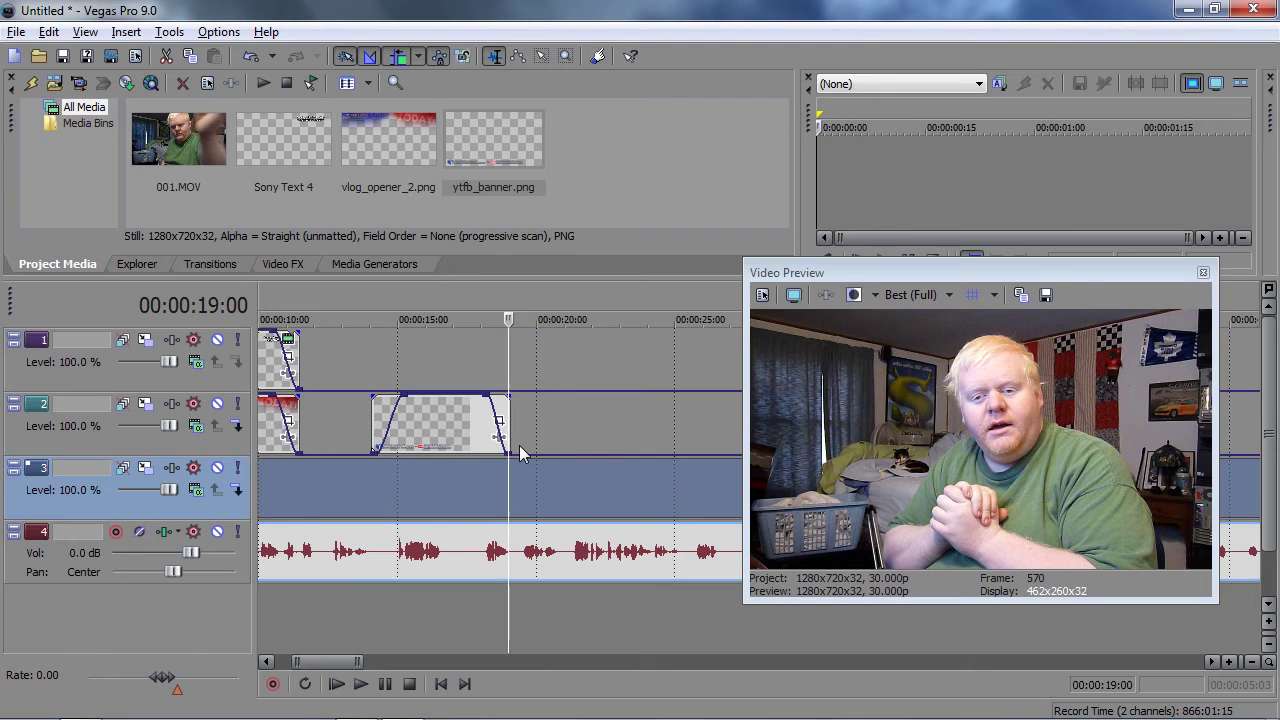
Step: Extend the end of the banner event on track 2 well past 00:00:25:00
left_click(528, 428)
left_click_drag(510, 422, 1188, 433)
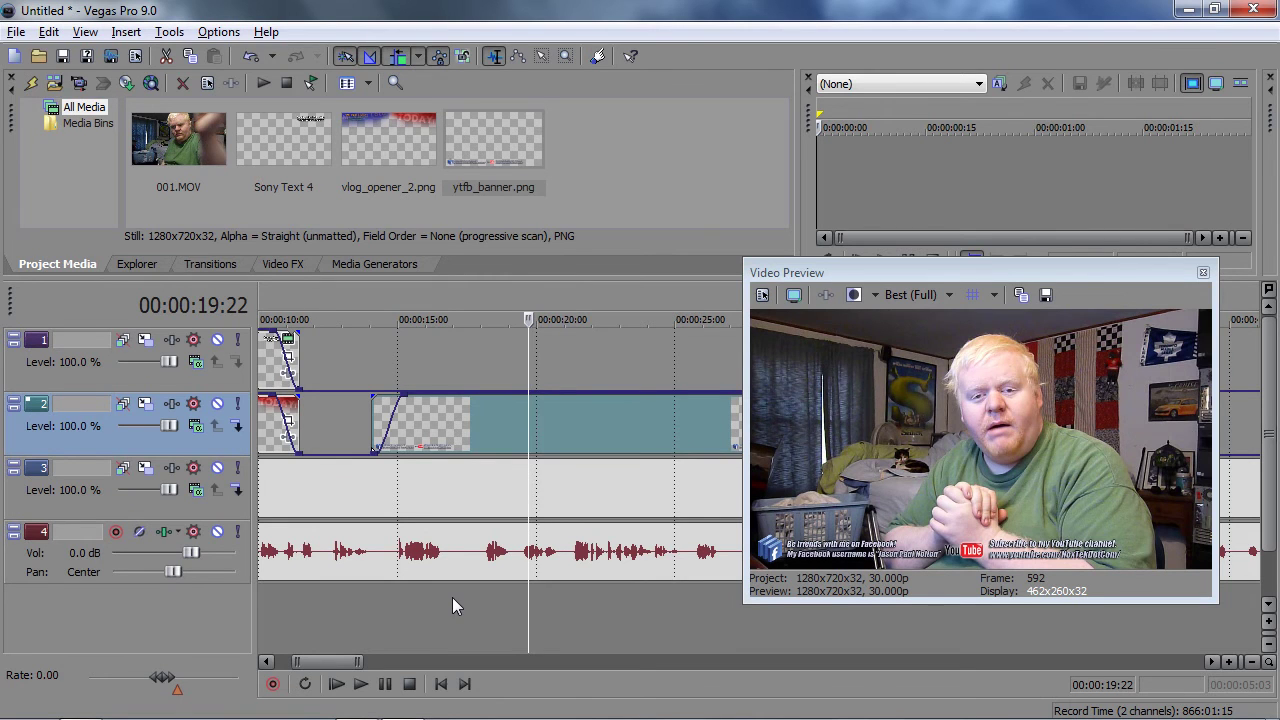
Step: Play the timeline from 00:00:10:03 to review the opener's fade-out and the banner's fade-in
left_click(348, 615)
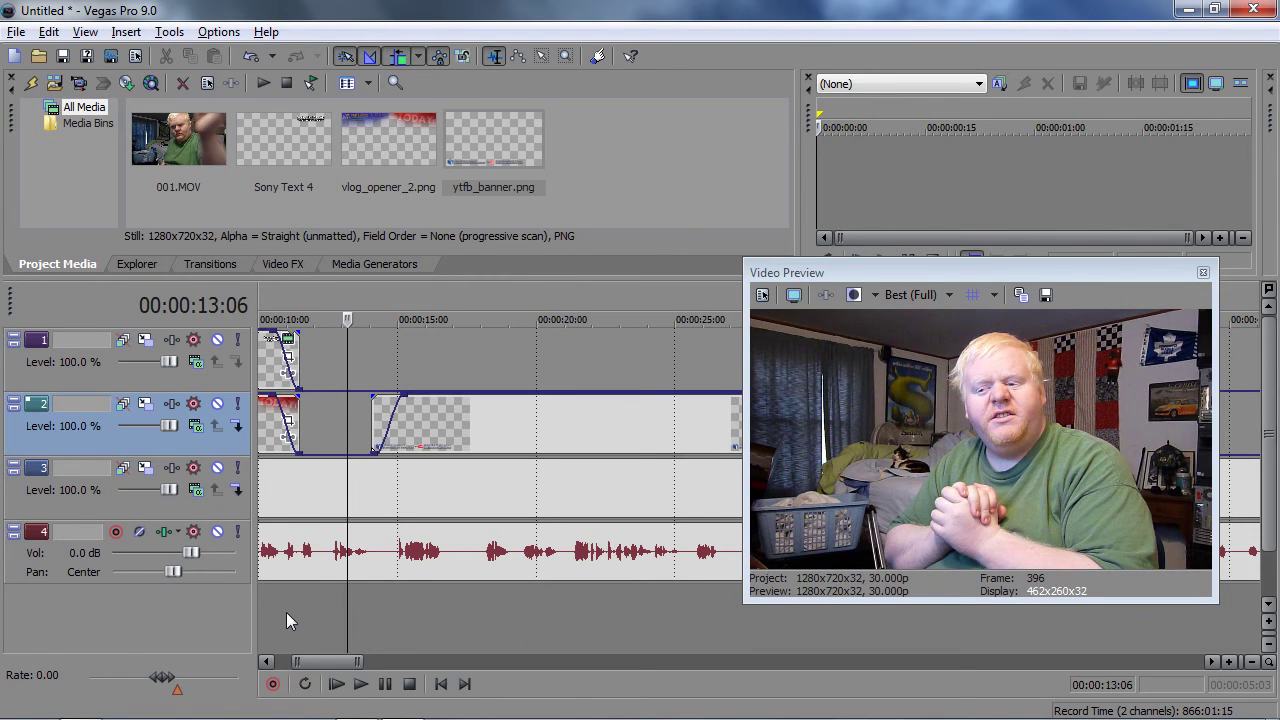
left_click(261, 628)
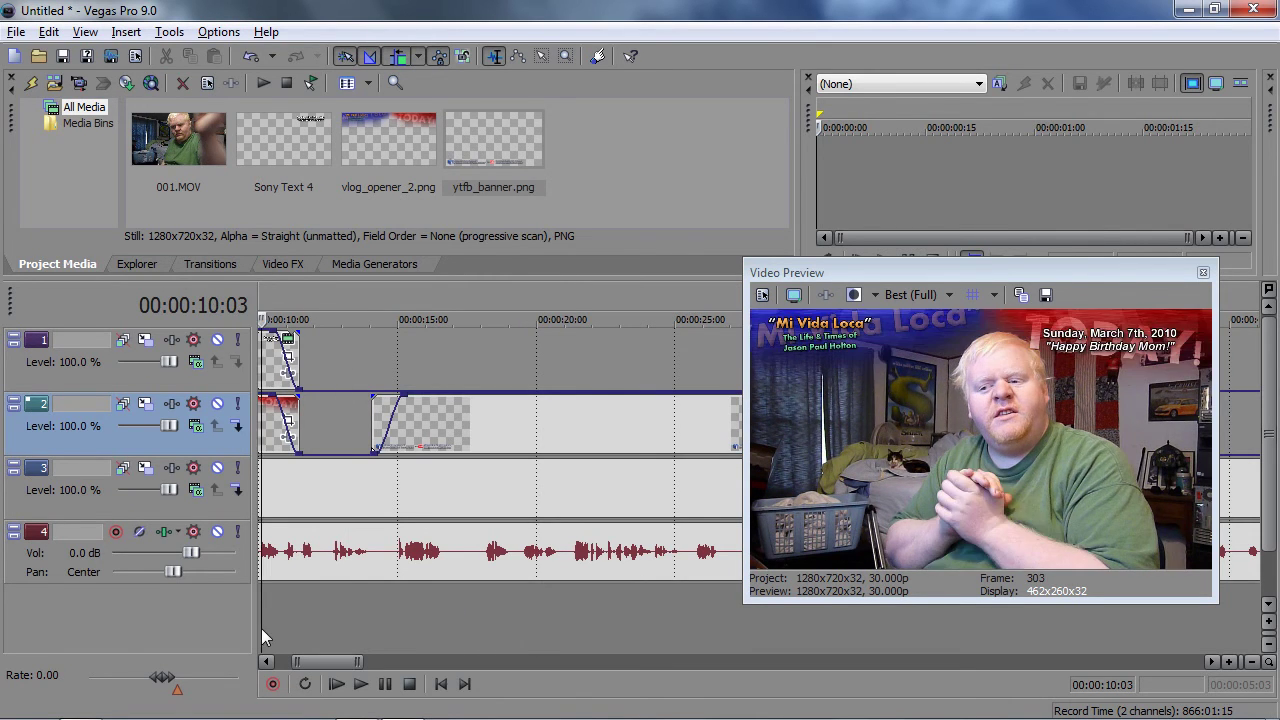
left_click(360, 686)
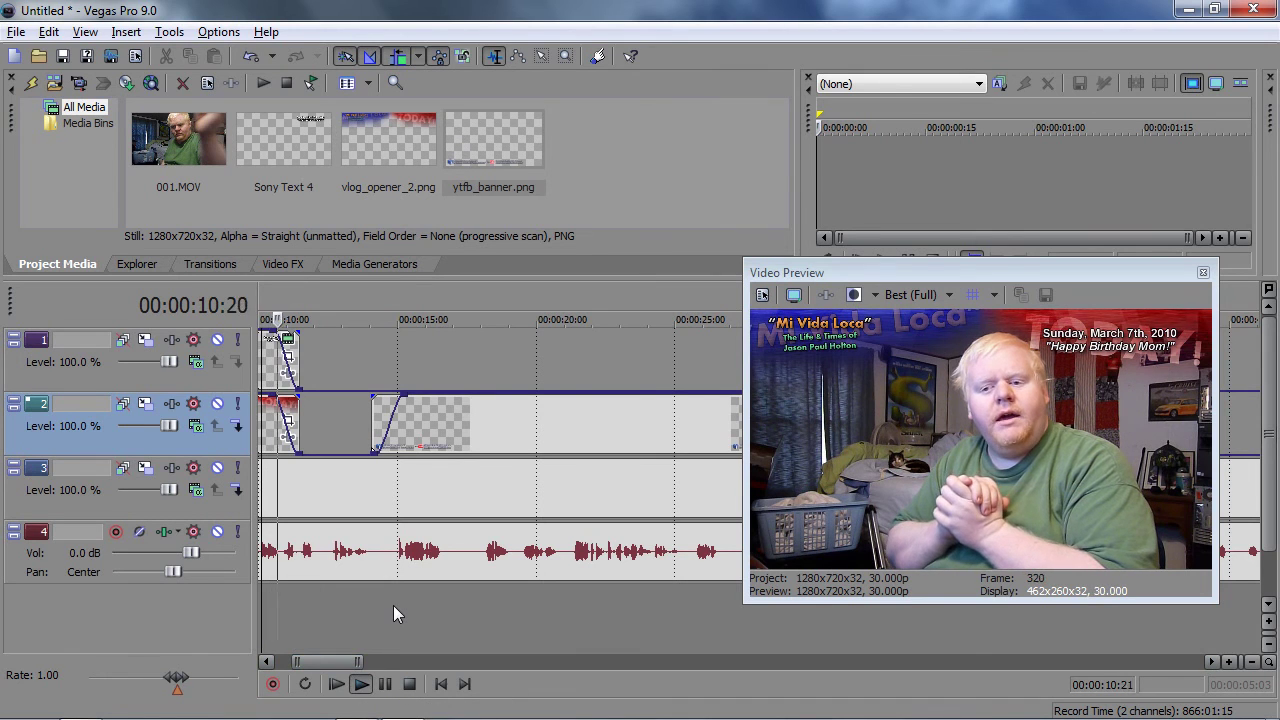